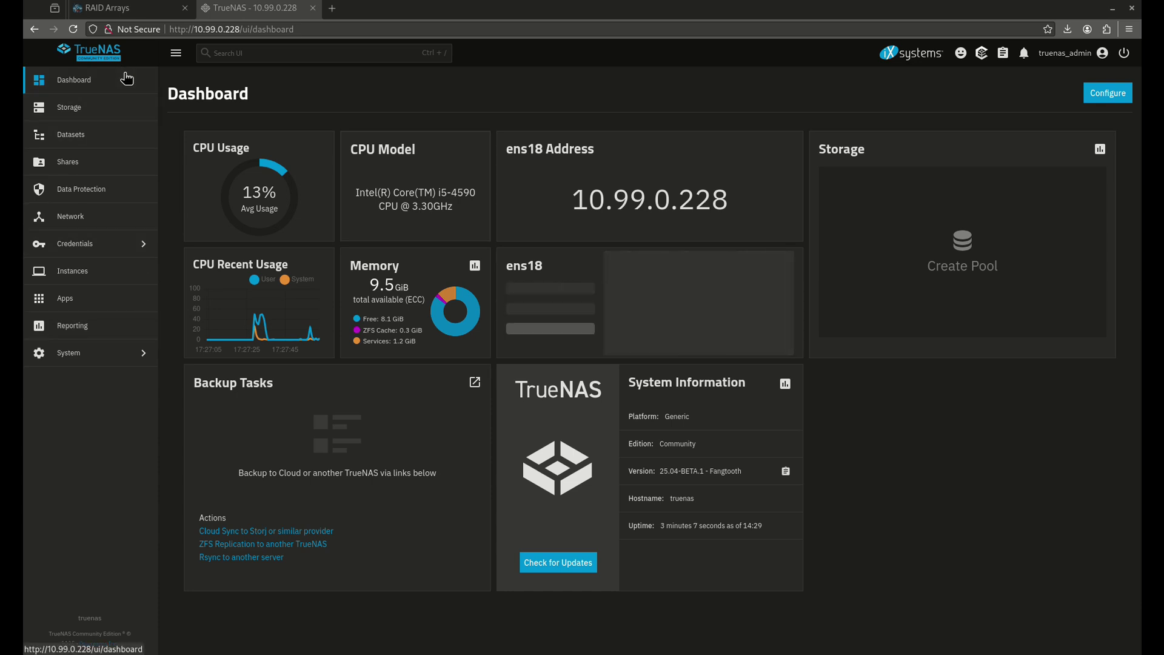
Check the storage overview and the system information on the dashboard, ending on the storage overview.
click(119, 111)
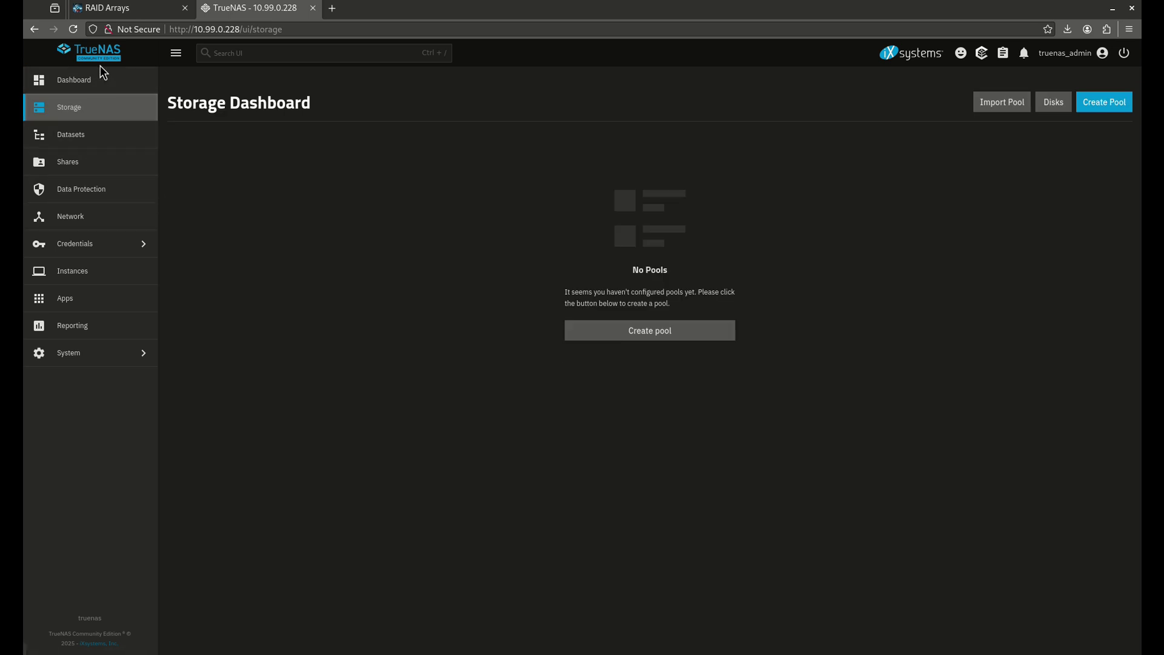
click(91, 81)
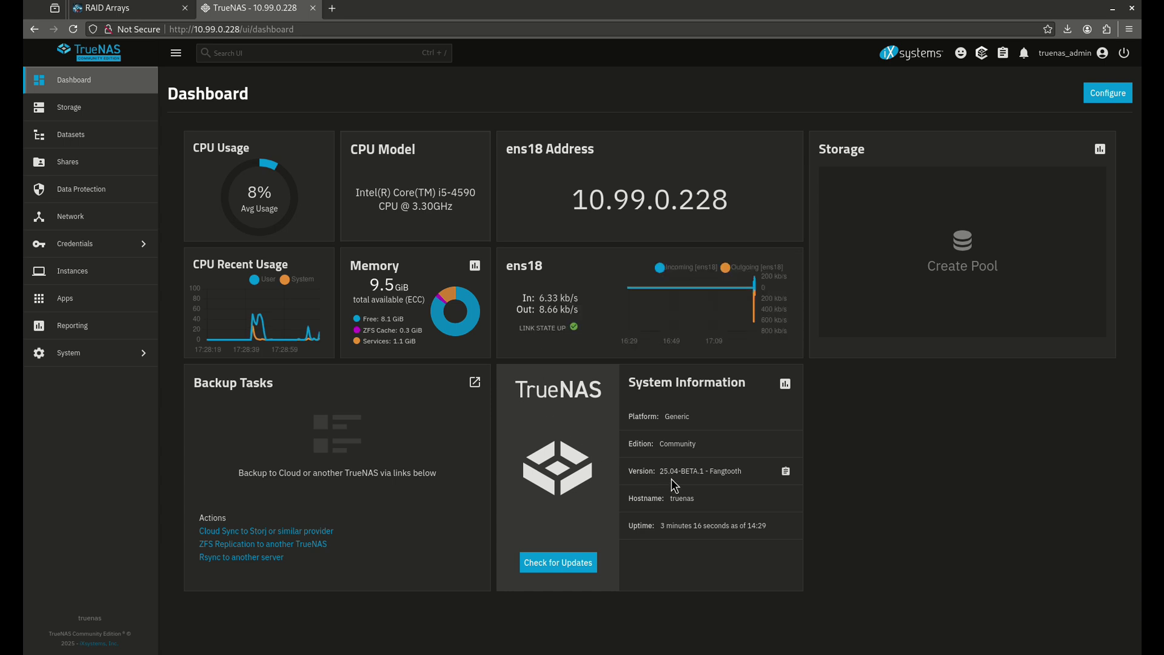
click(108, 112)
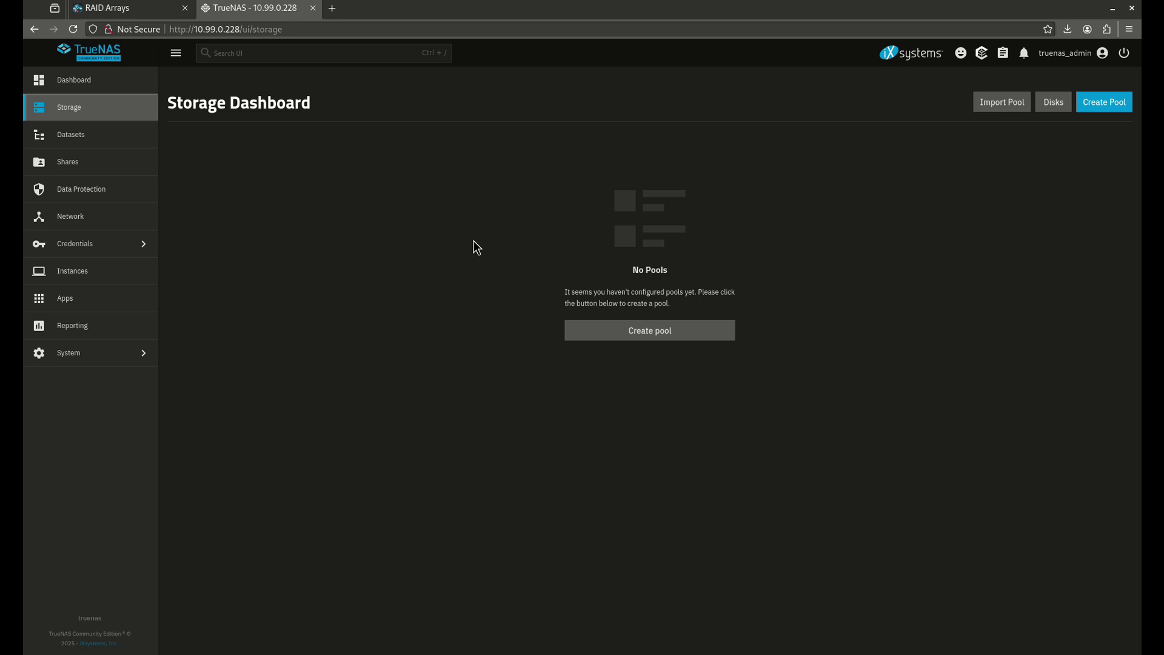
Switch to the RAID Arrays article and skim its sections on the RAID types and which one to use.
click(134, 8)
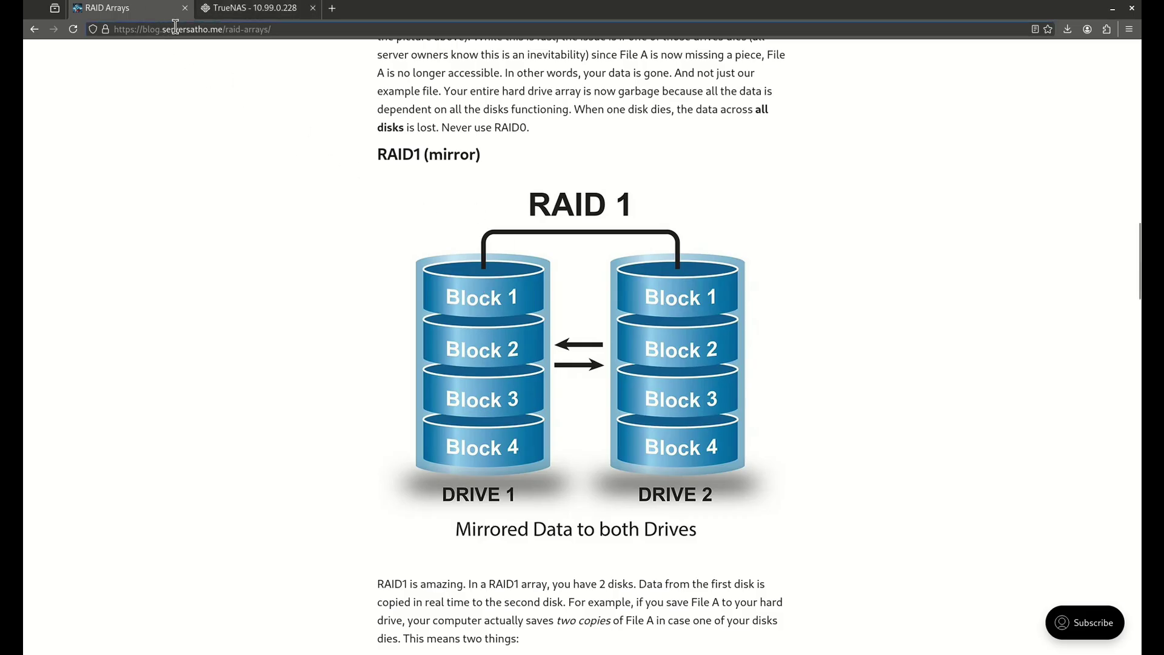
scroll(477, 204, up, 3)
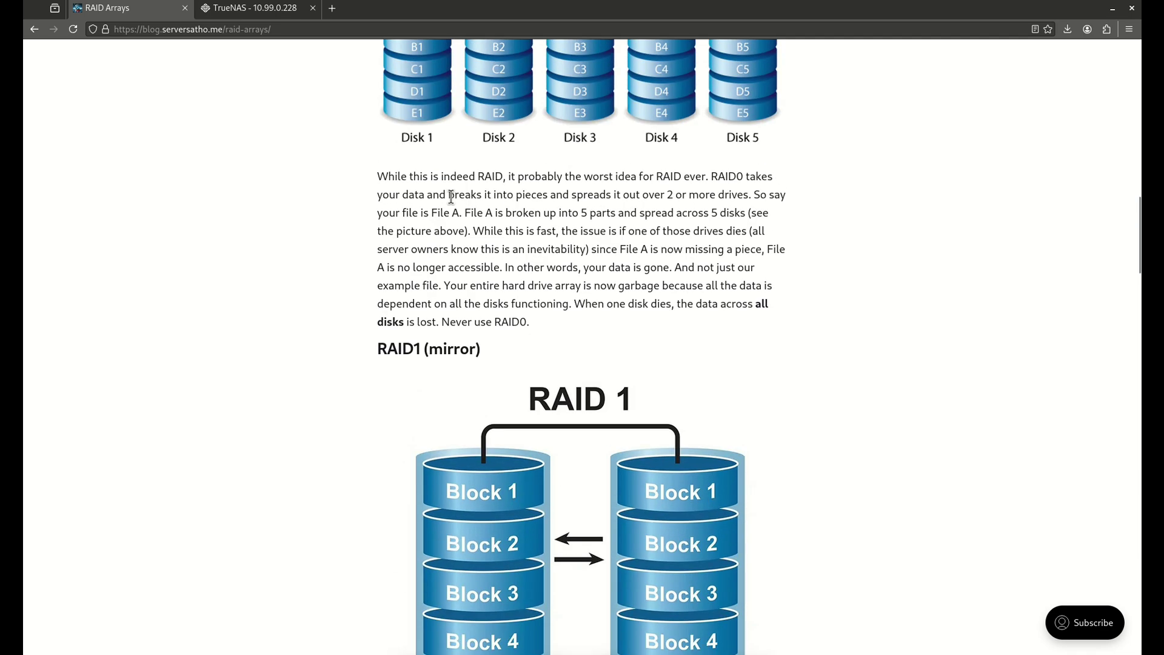
scroll(431, 183, up, 1)
scroll(431, 183, up, 10)
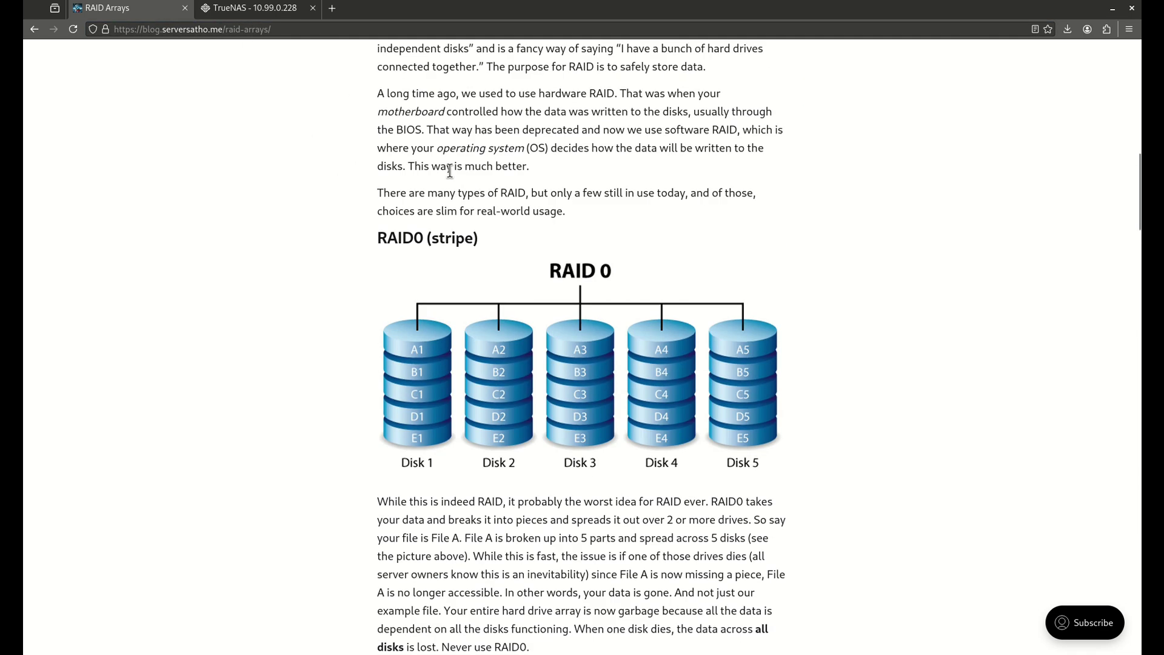
scroll(459, 166, down, 2)
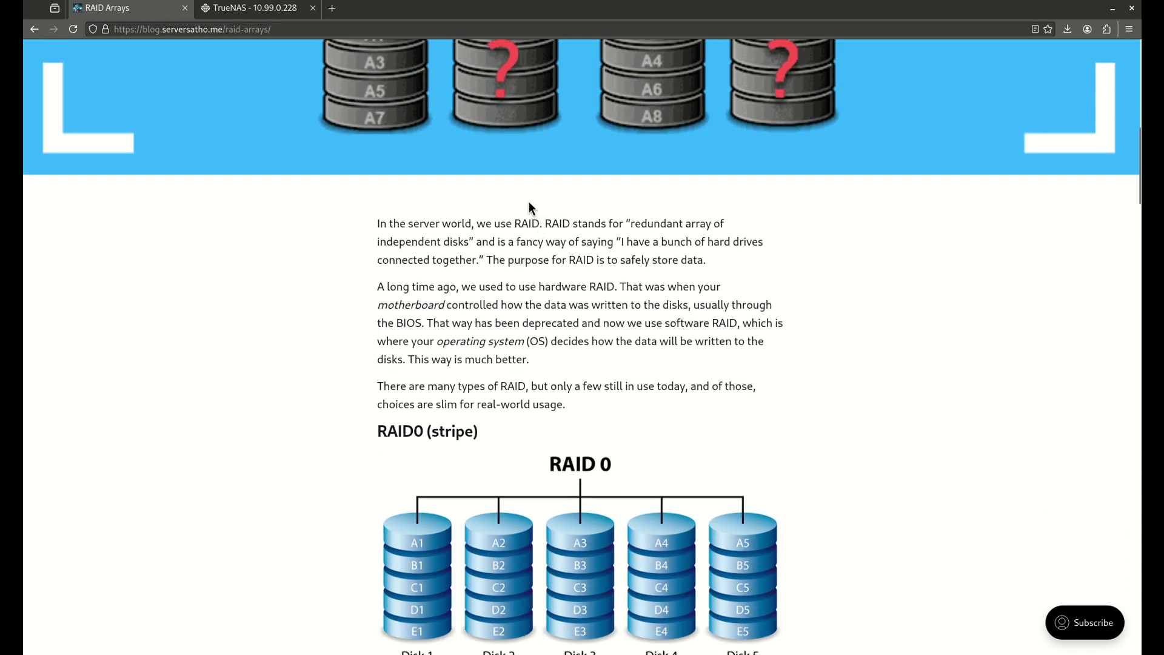
scroll(529, 201, down, 4)
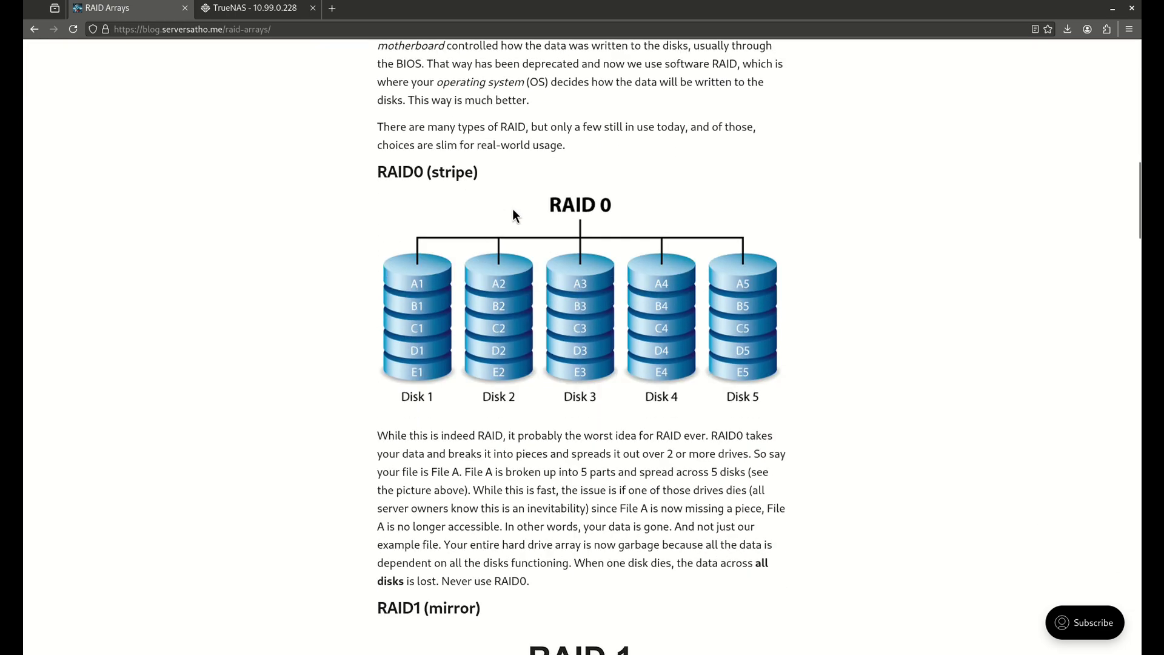
scroll(513, 215, down, 11)
scroll(560, 229, down, 20)
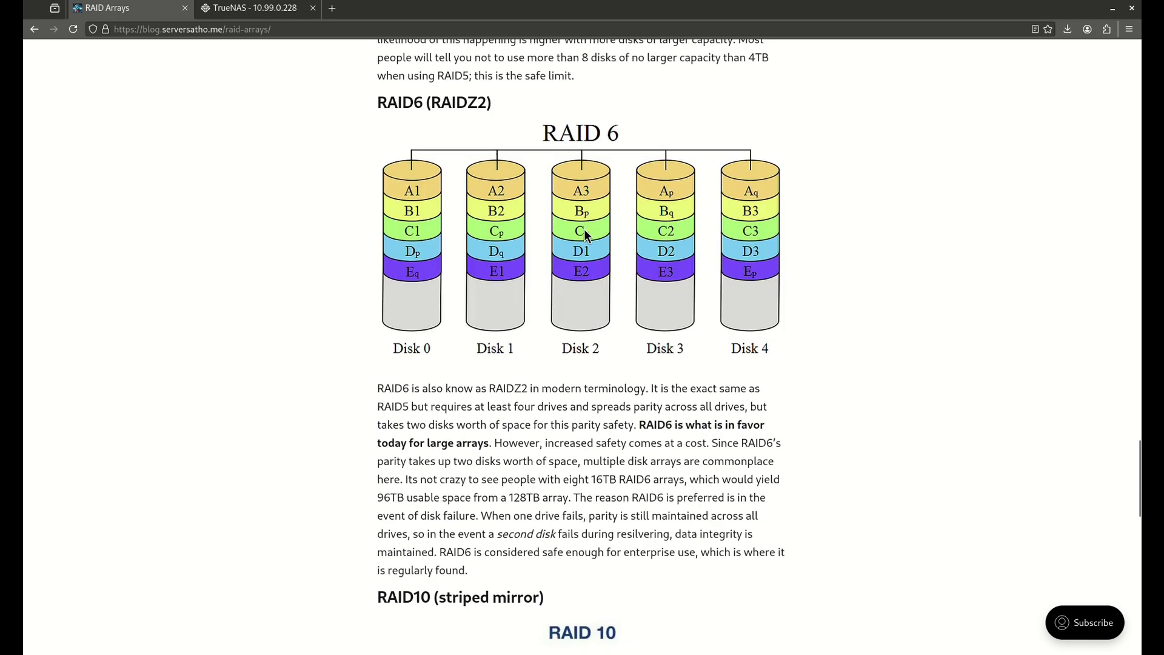
scroll(586, 234, down, 10)
scroll(570, 228, down, 8)
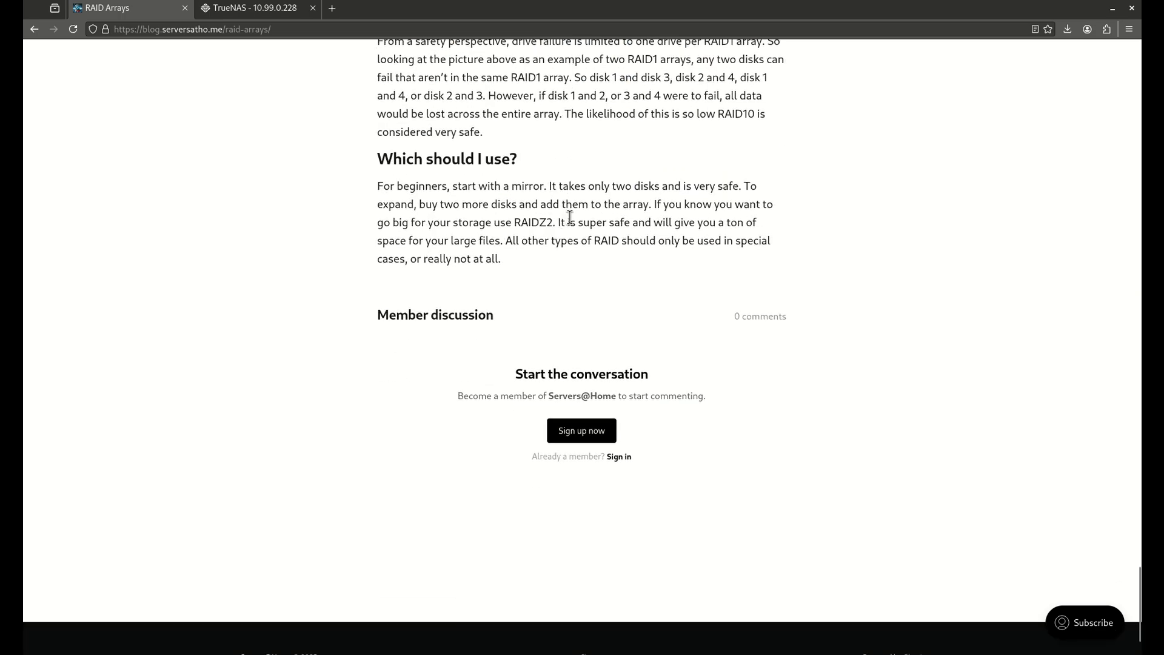
scroll(579, 206, up, 20)
scroll(576, 193, up, 20)
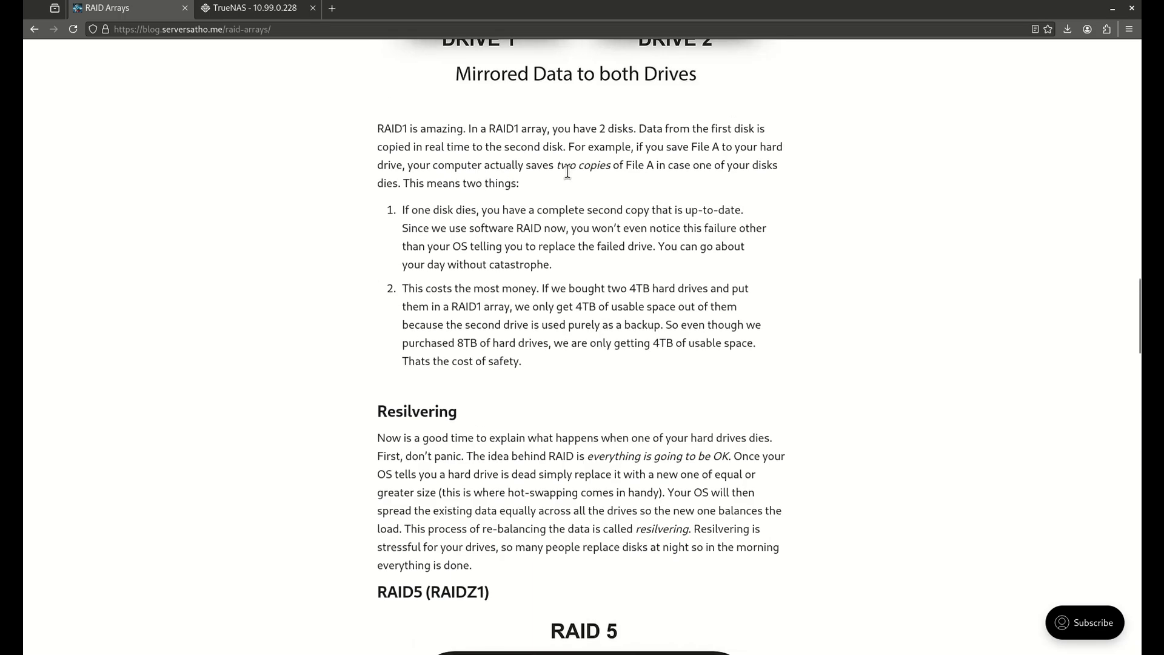
scroll(575, 204, up, 4)
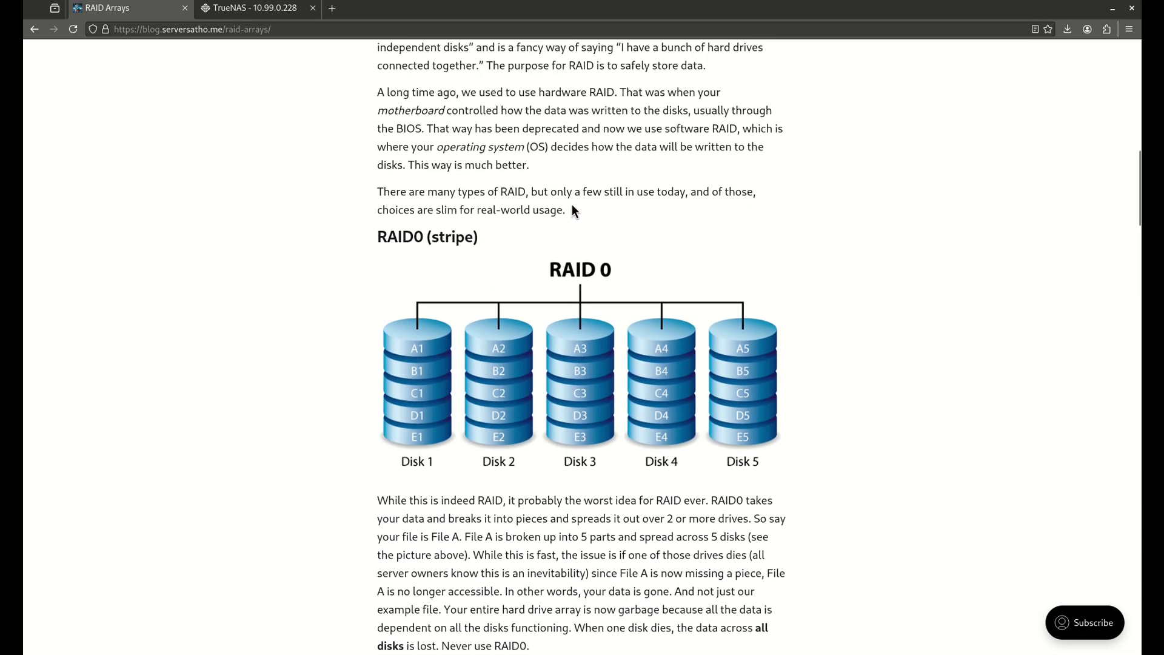
Switch back to TrueNAS and review the list of disks with their sizes and pool assignments.
click(259, 12)
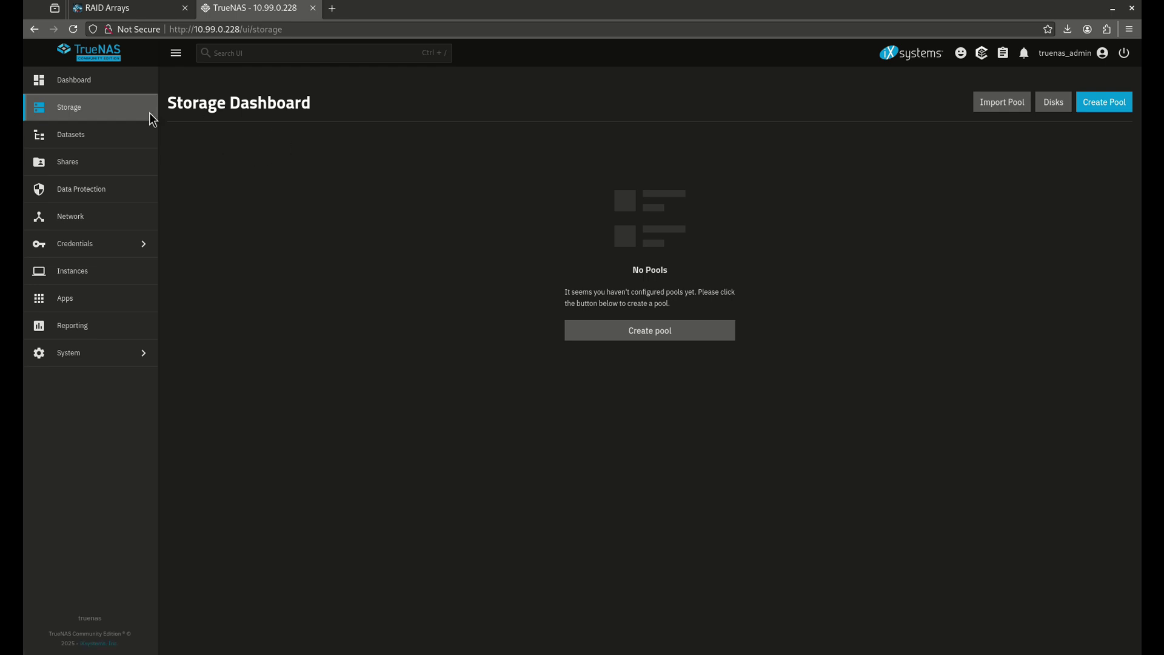
click(1053, 106)
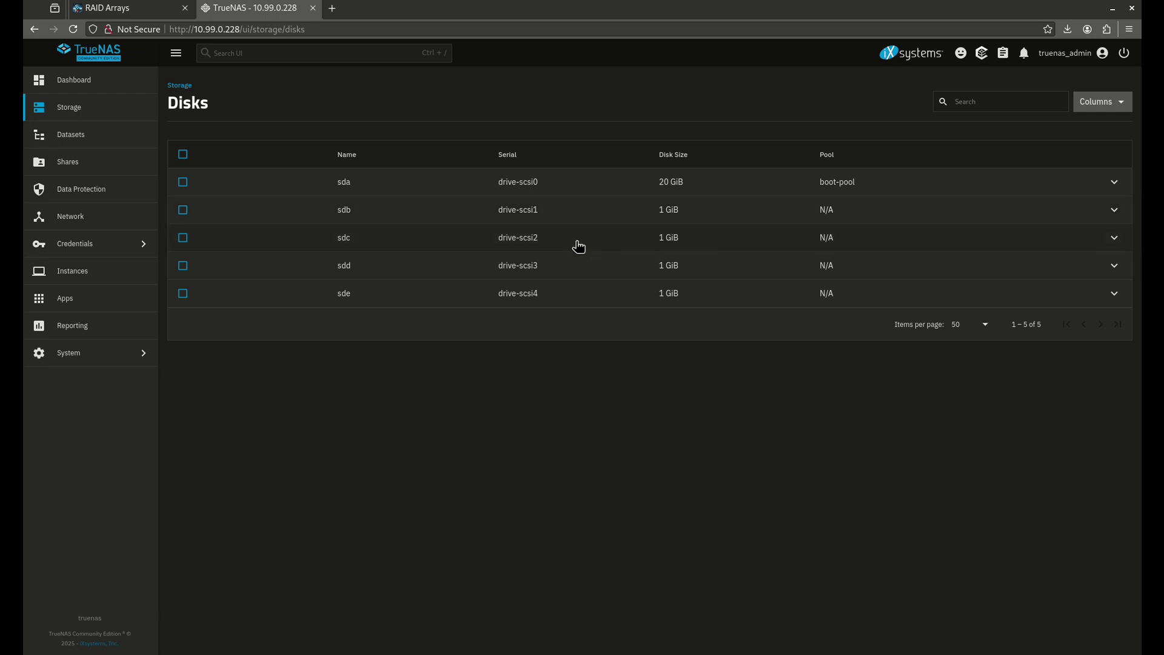
click(133, 119)
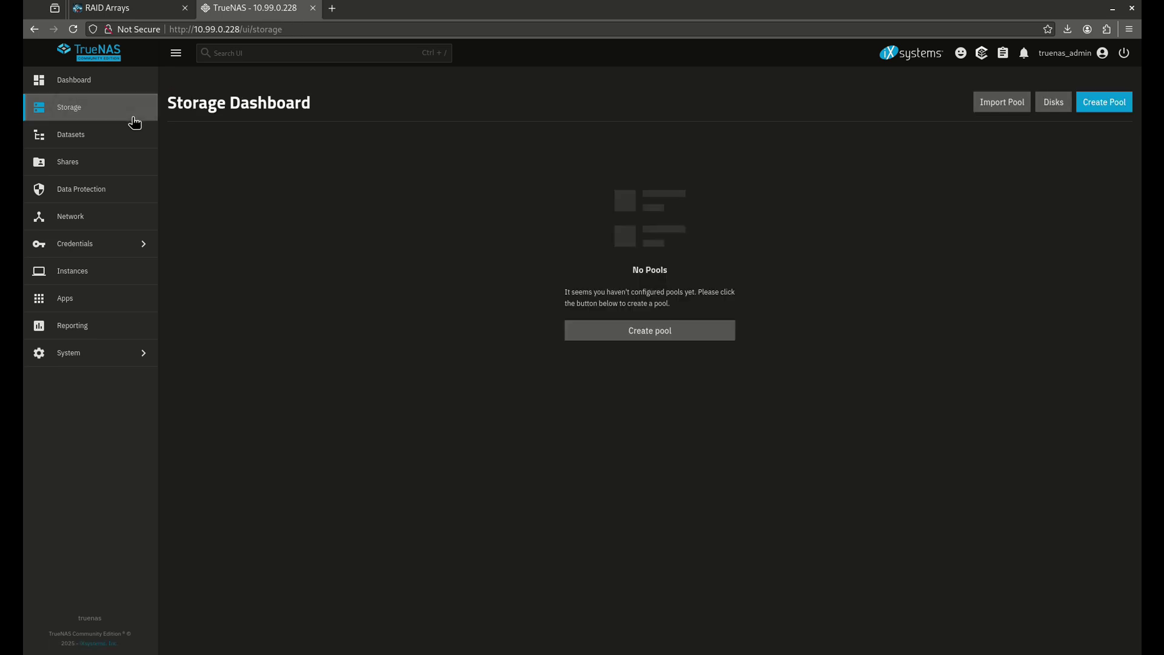
Start a new storage pool named tank without encryption and proceed to its data layout.
click(1105, 97)
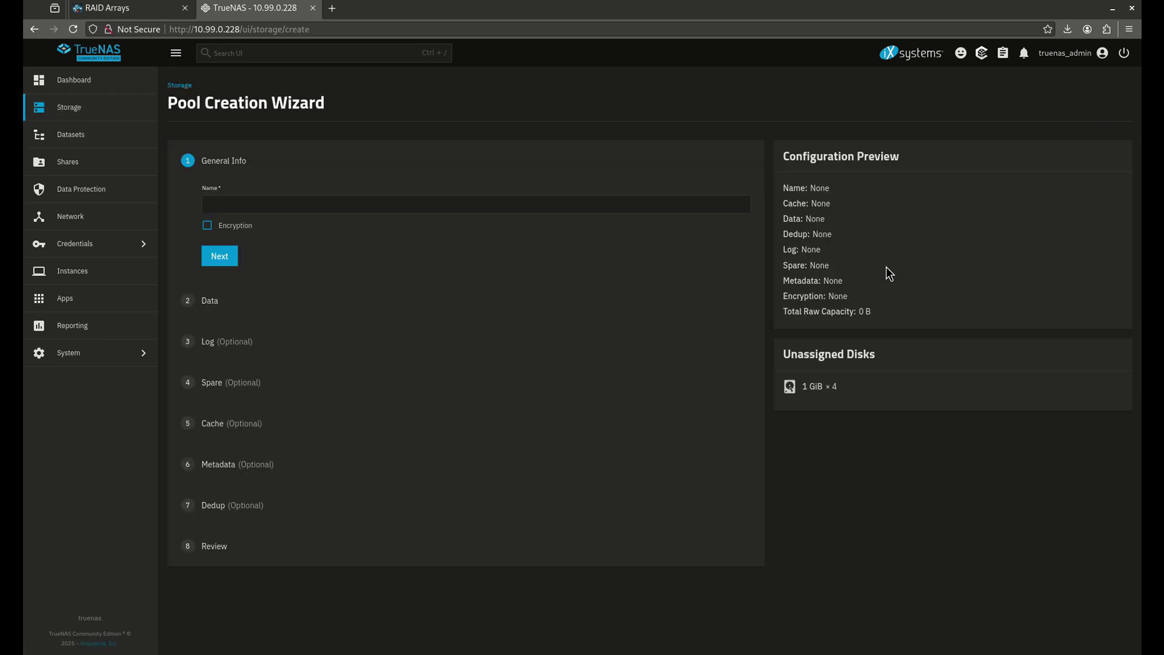
click(575, 205)
text(tank)
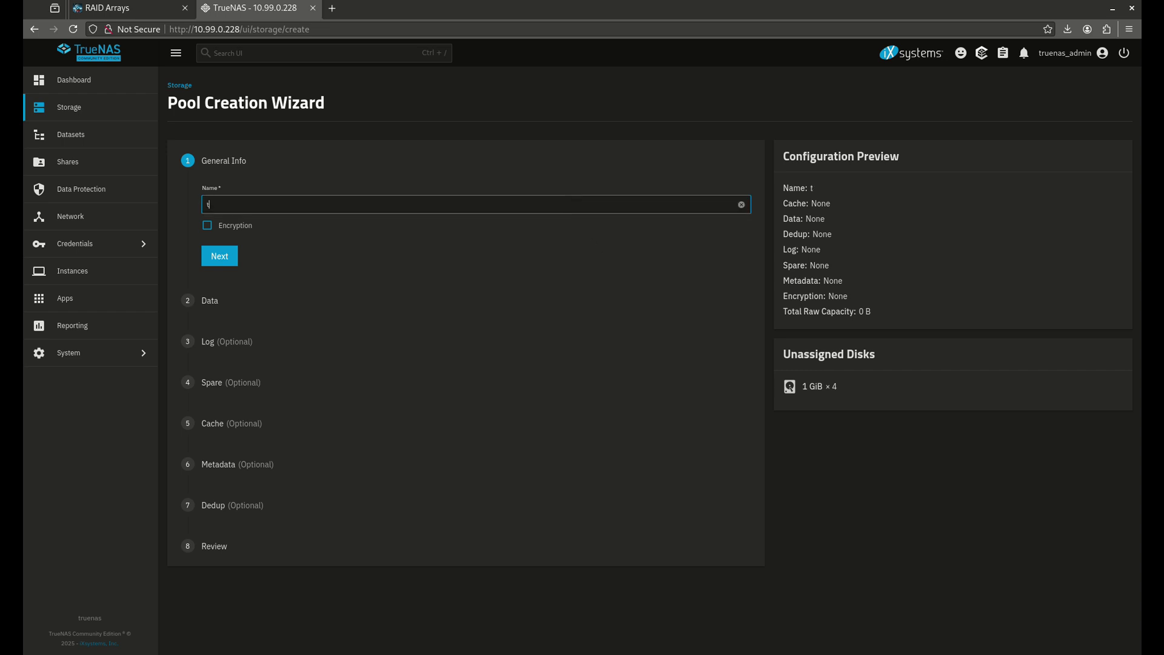
click(218, 256)
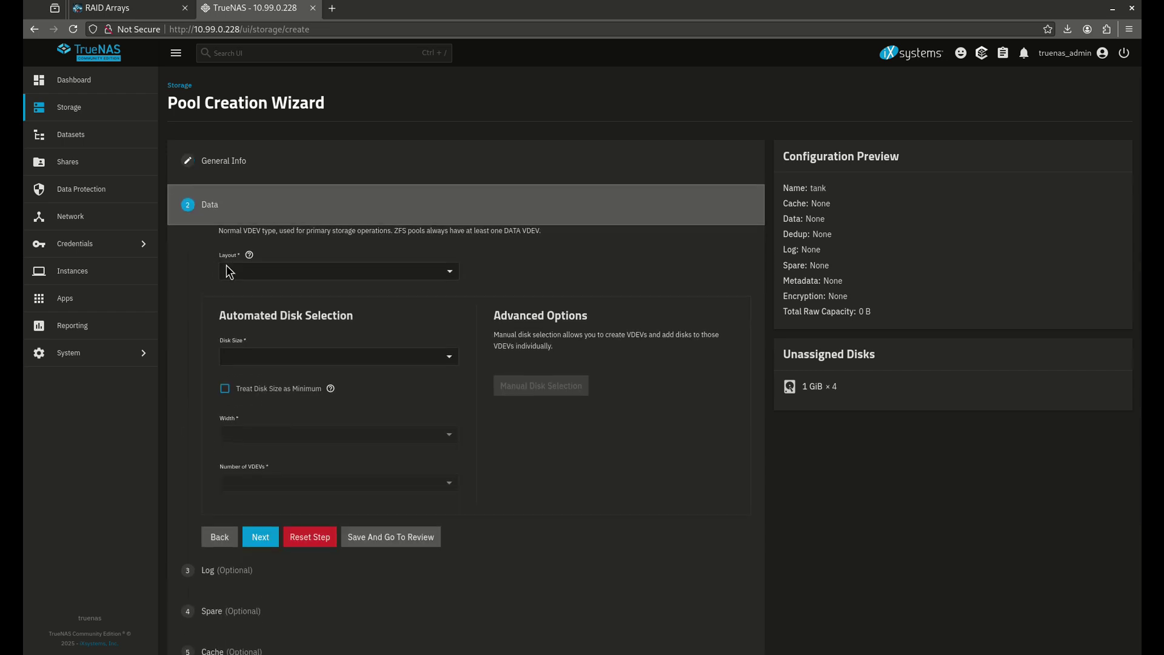
Configure the pool's data as a Stripe layout with width 1 and 1 VDEV, and save it for review.
click(270, 268)
click(265, 293)
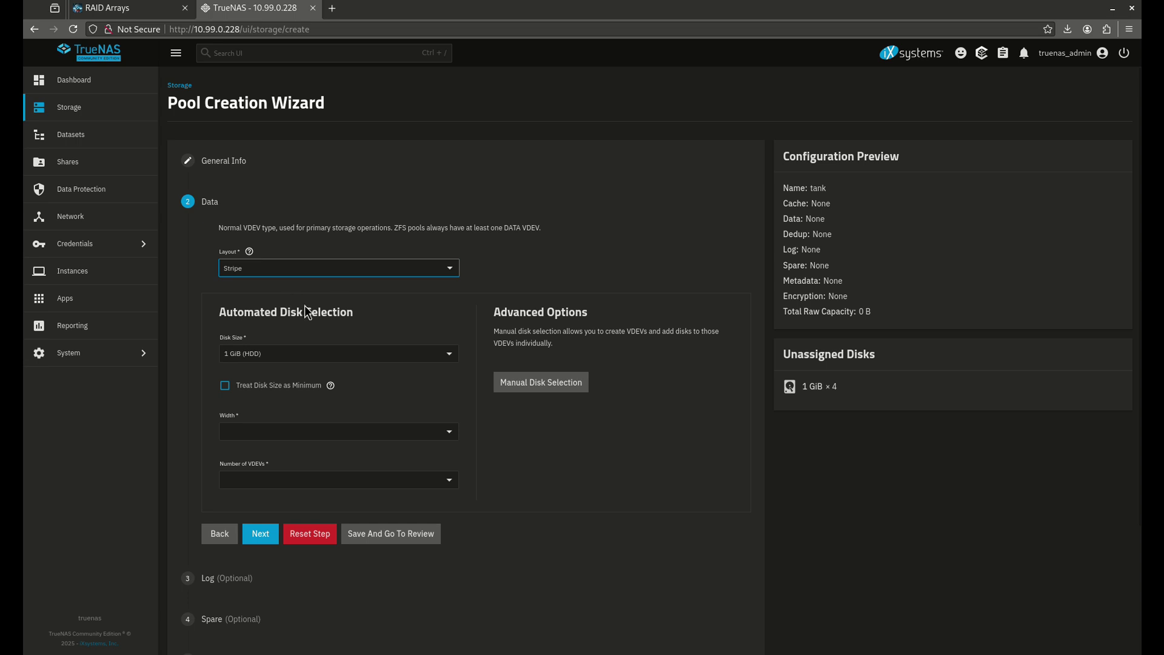
click(441, 434)
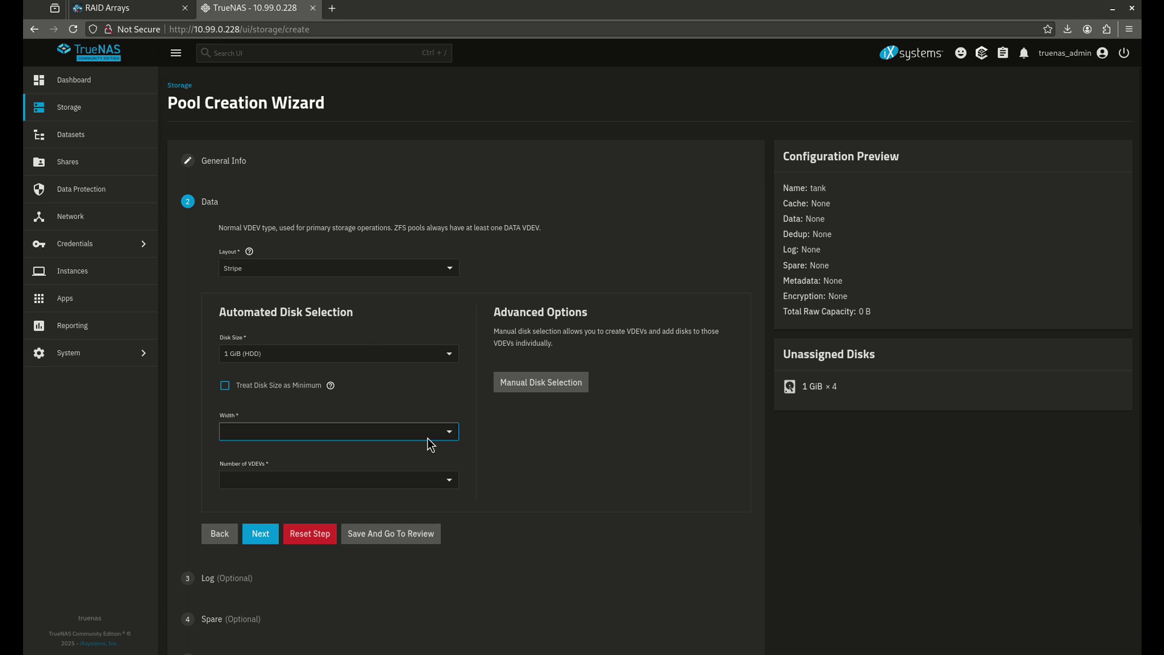
click(267, 459)
click(284, 479)
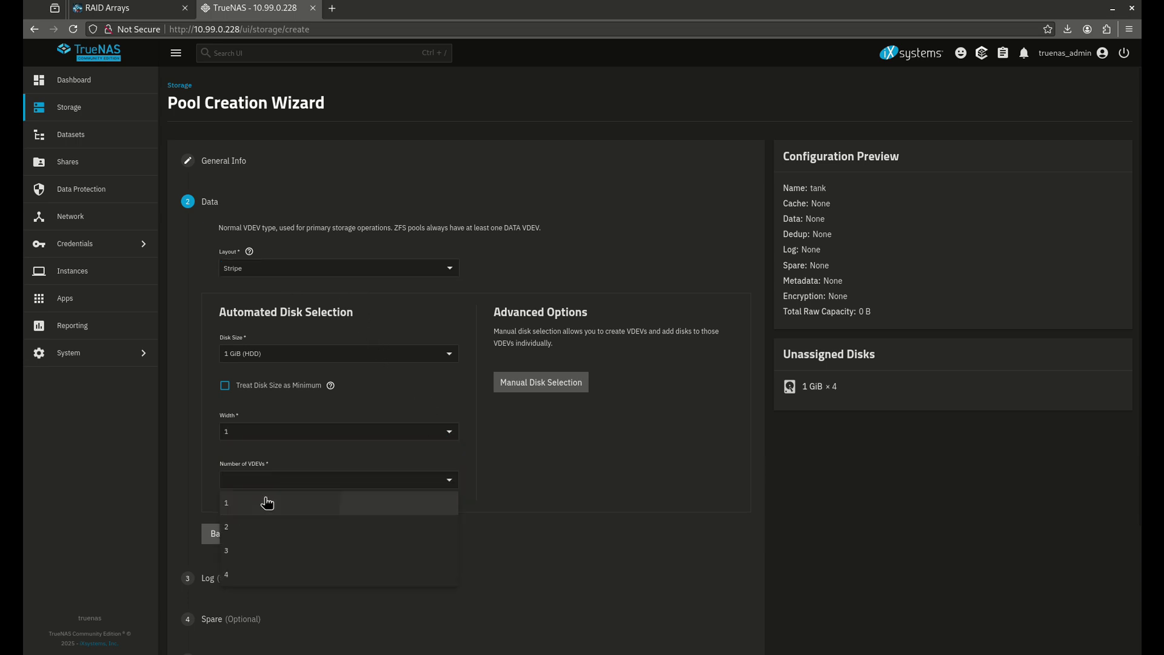
click(267, 502)
click(389, 555)
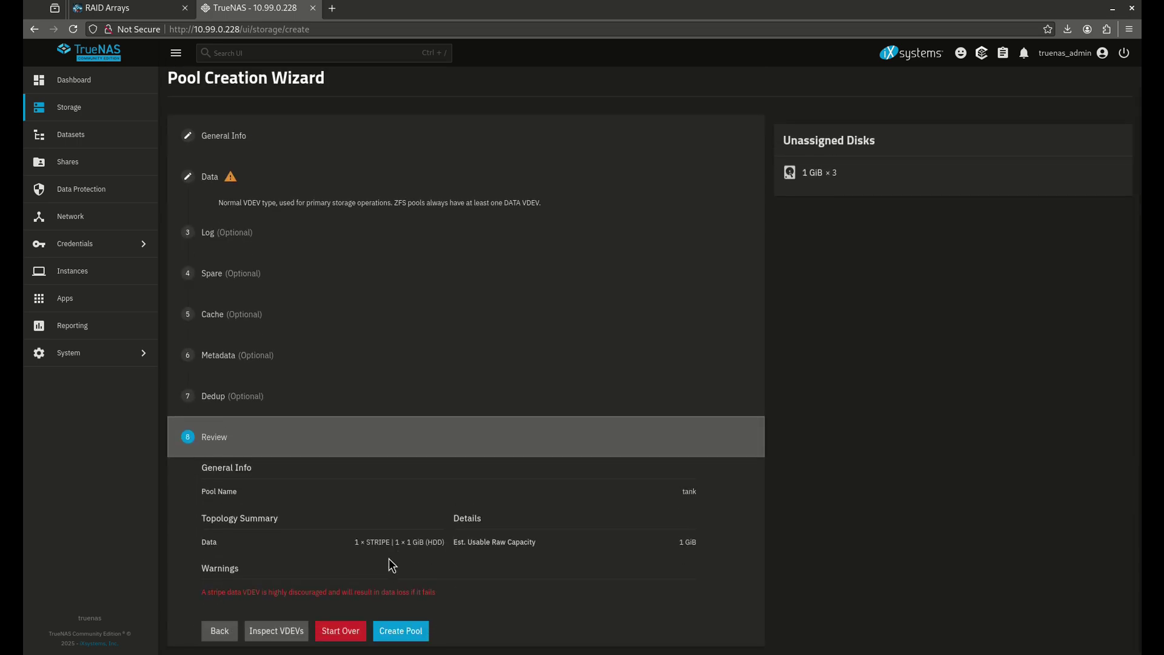
Create the striped tank pool, confirming that the contents of the added disks are erased.
click(402, 620)
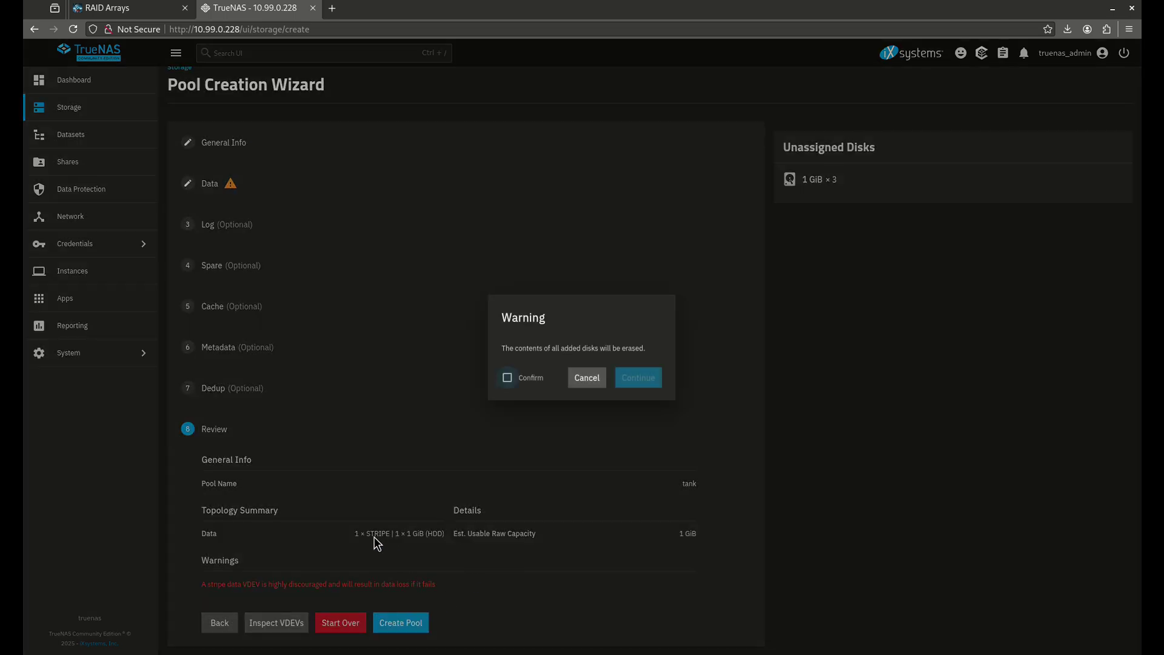
click(508, 379)
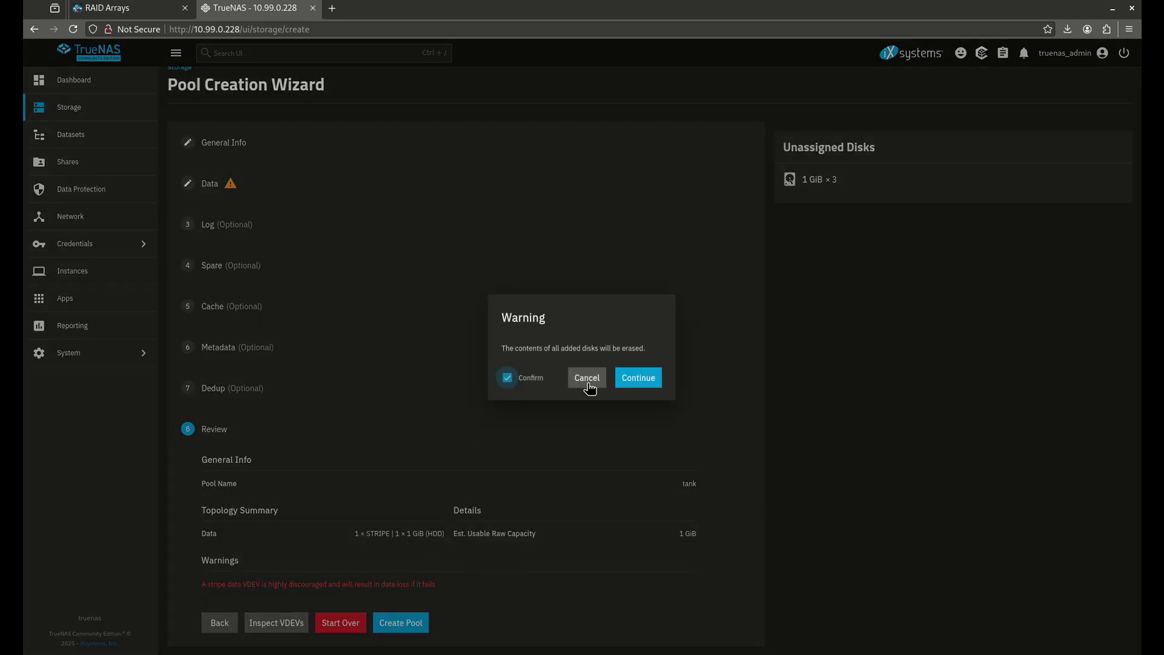
click(621, 387)
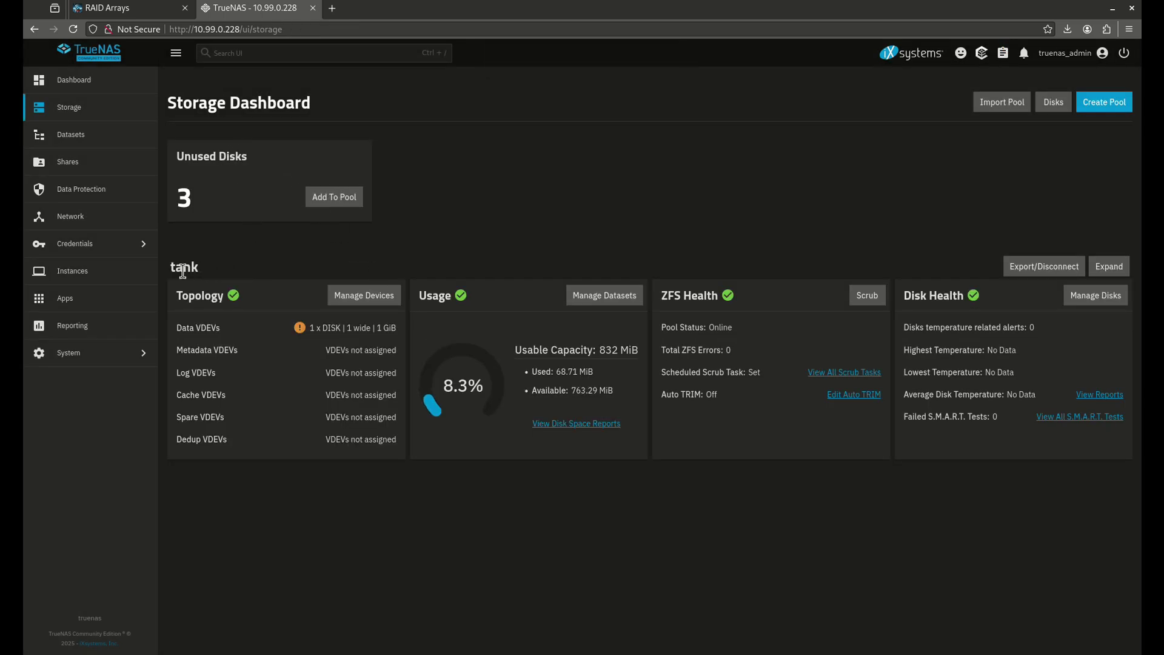
Examine the warning on tank's data VDEVs and the RAID0 section of the RAID Arrays article.
mouse_move(302, 332)
click(137, 11)
scroll(401, 234, down, 5)
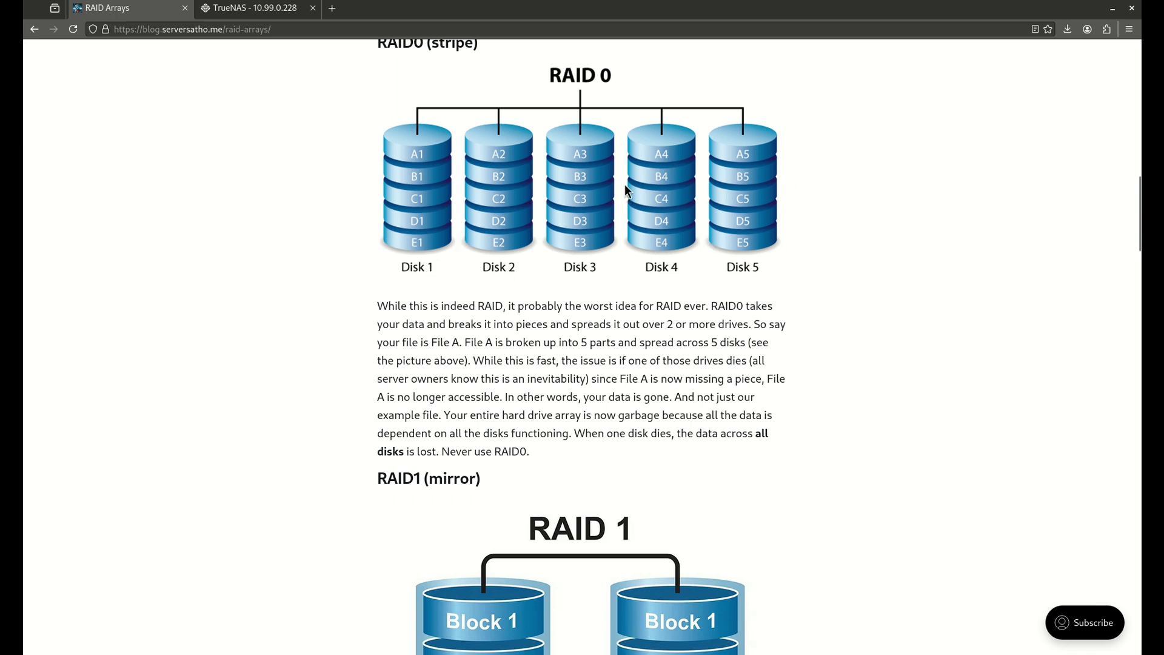
click(272, 9)
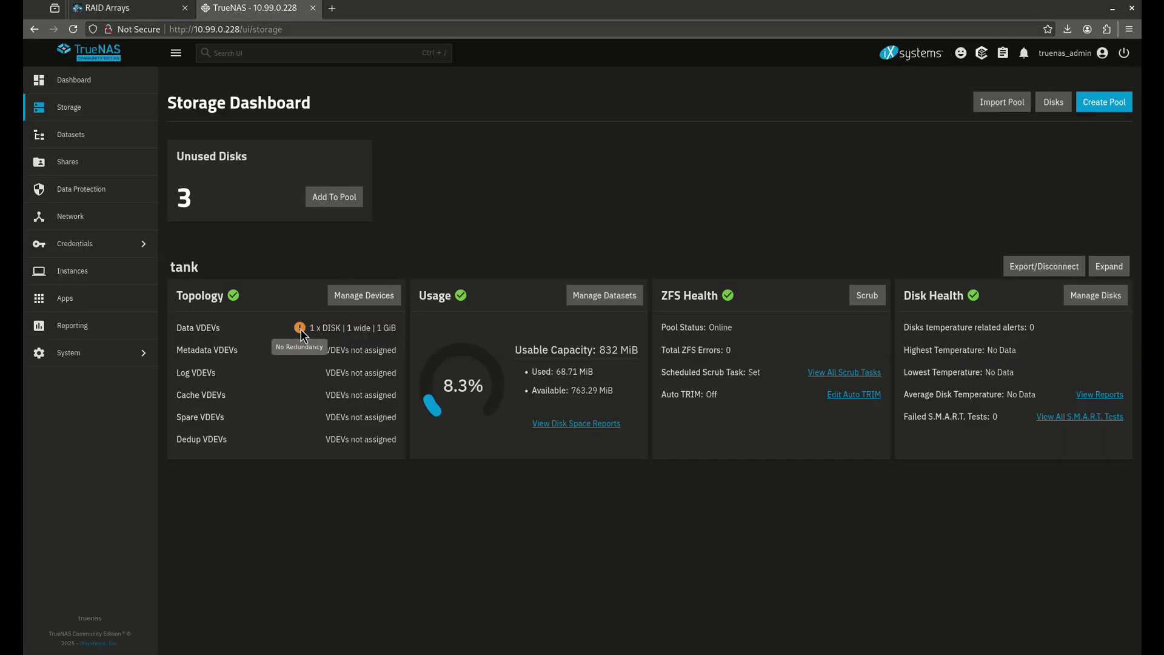
Export/disconnect the tank pool, destroying its data and deleting its saved configurations, with tank entered as confirmation.
click(1045, 269)
click(514, 398)
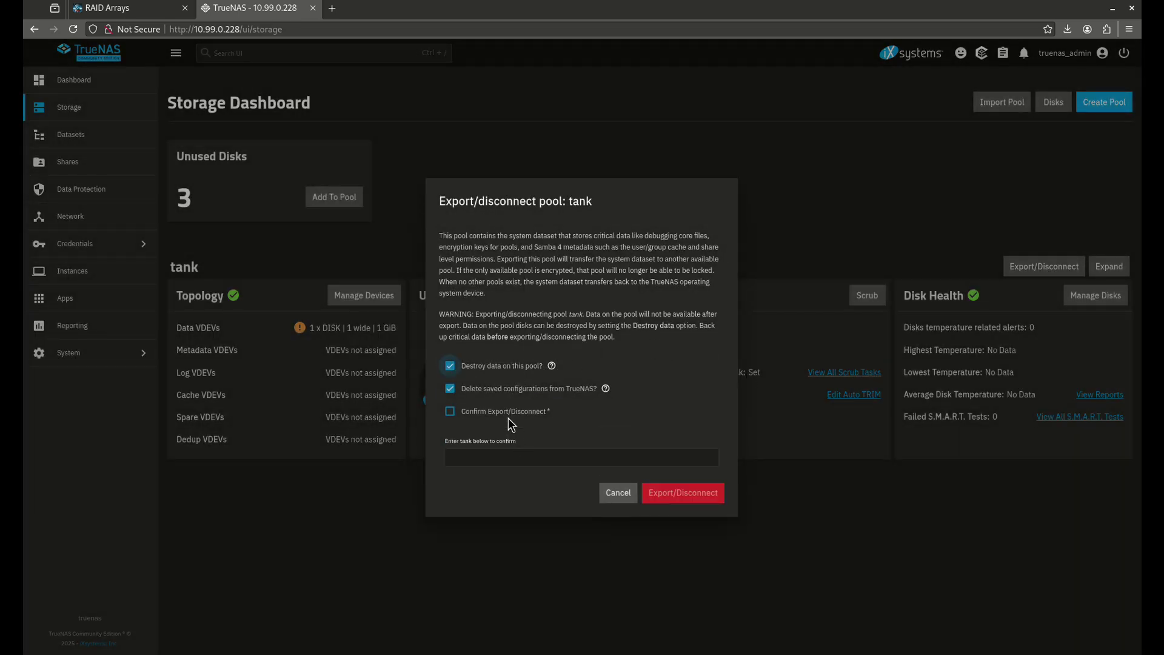
click(506, 413)
click(505, 456)
text(tank)
click(680, 500)
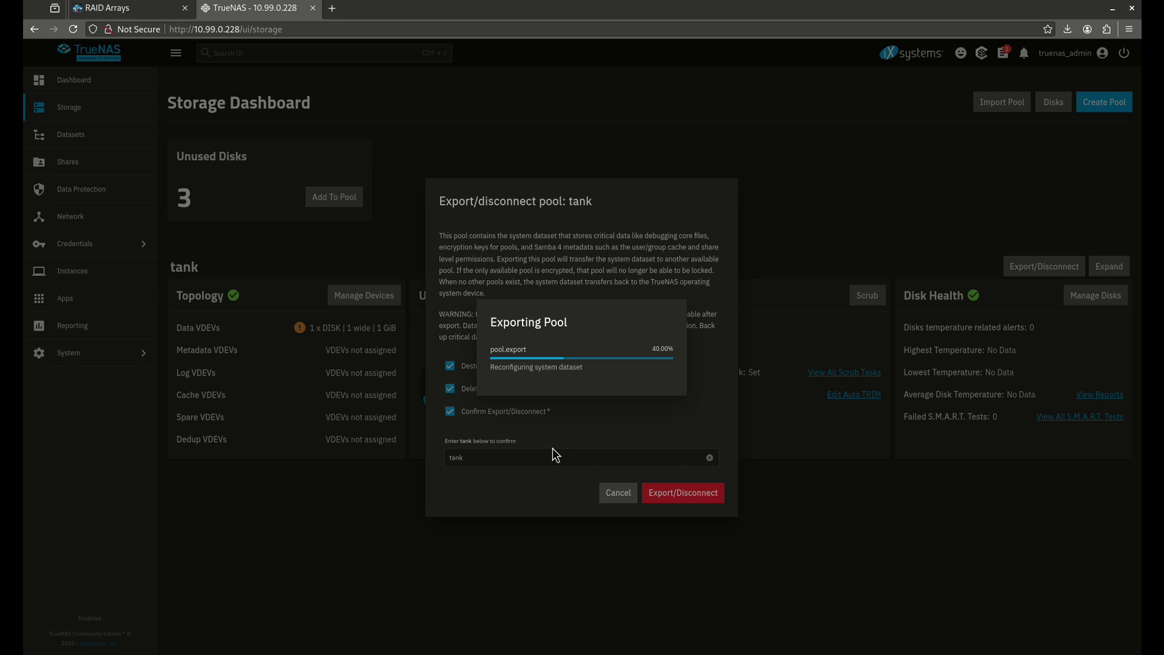
Read the RAID1 (mirror) section of the RAID Arrays article and return to TrueNAS.
click(121, 13)
scroll(446, 412, down, 4)
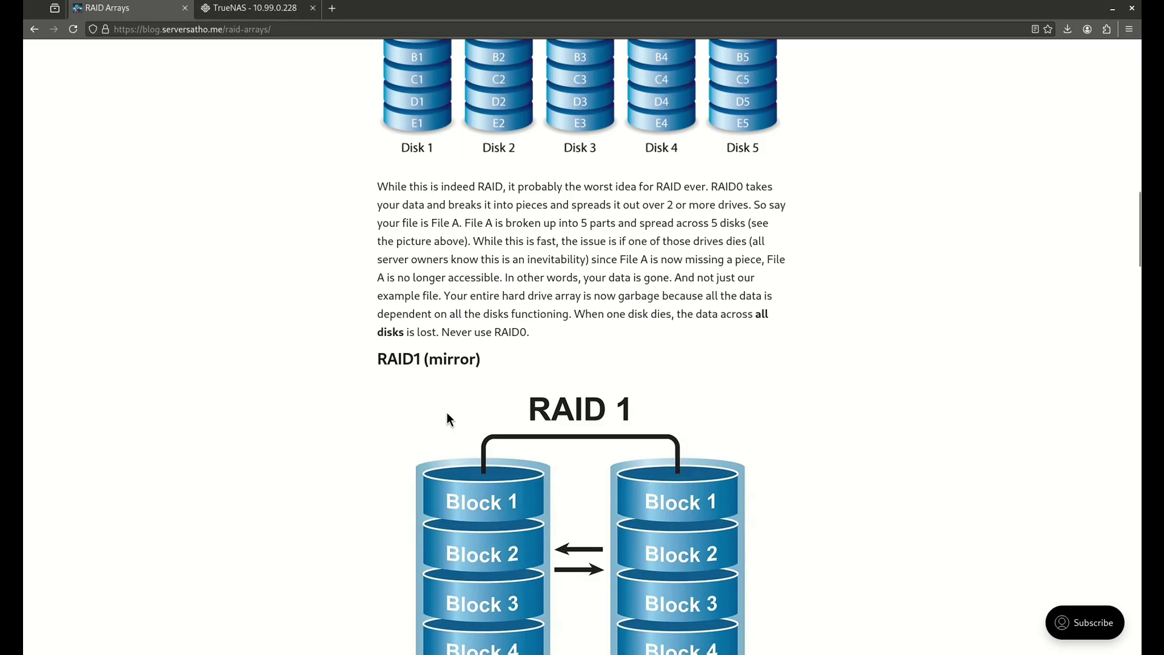
scroll(573, 203, down, 3)
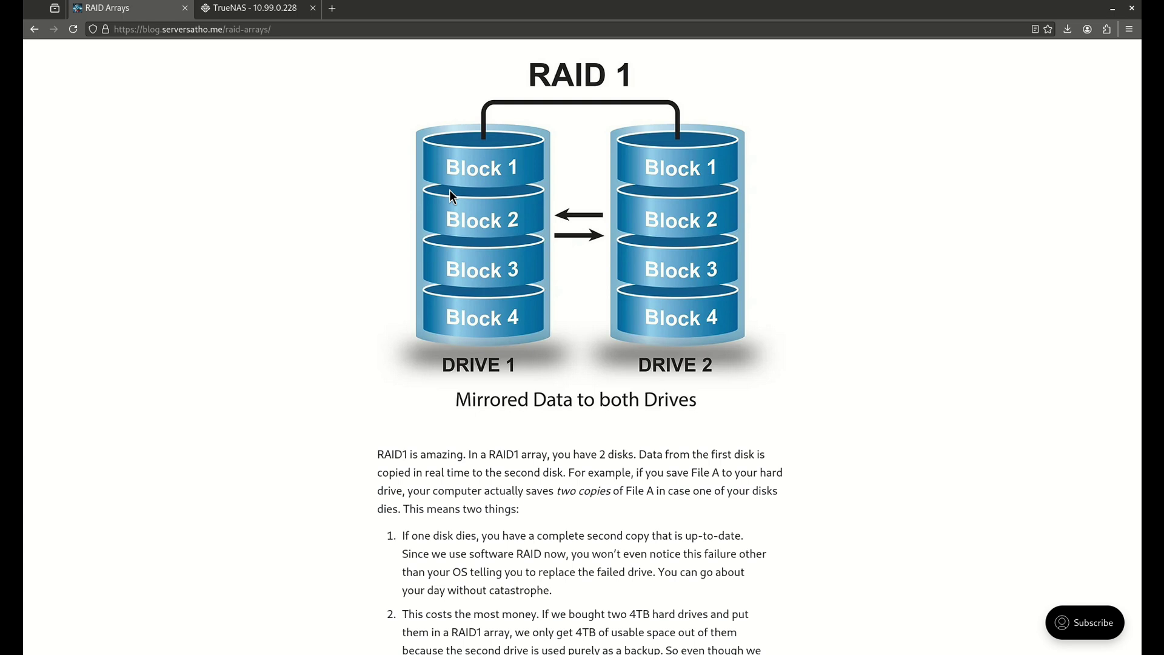
click(254, 8)
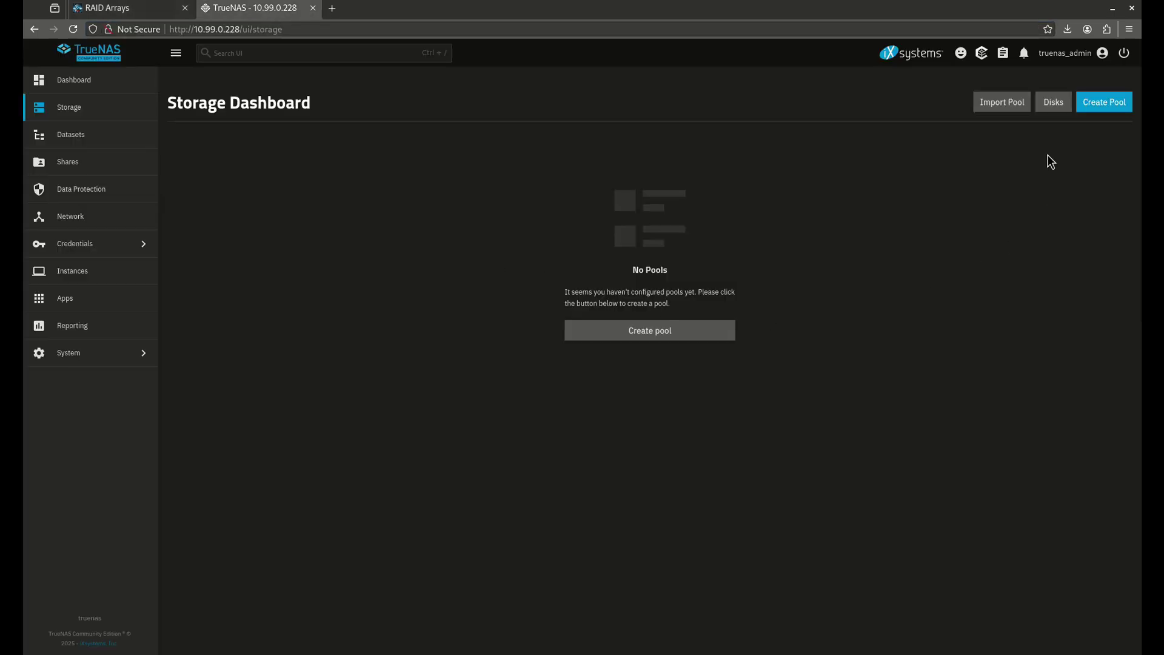
Start another storage pool, name it tank without encryption, and advance to the data stage.
click(1094, 107)
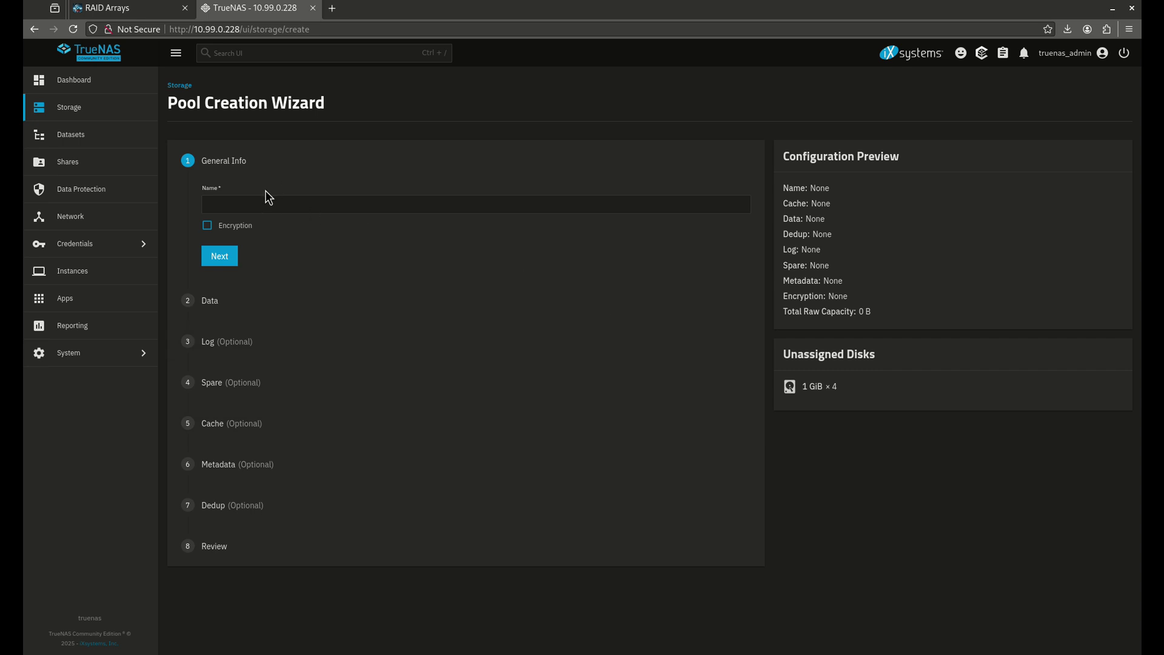
click(265, 203)
text(tankj)
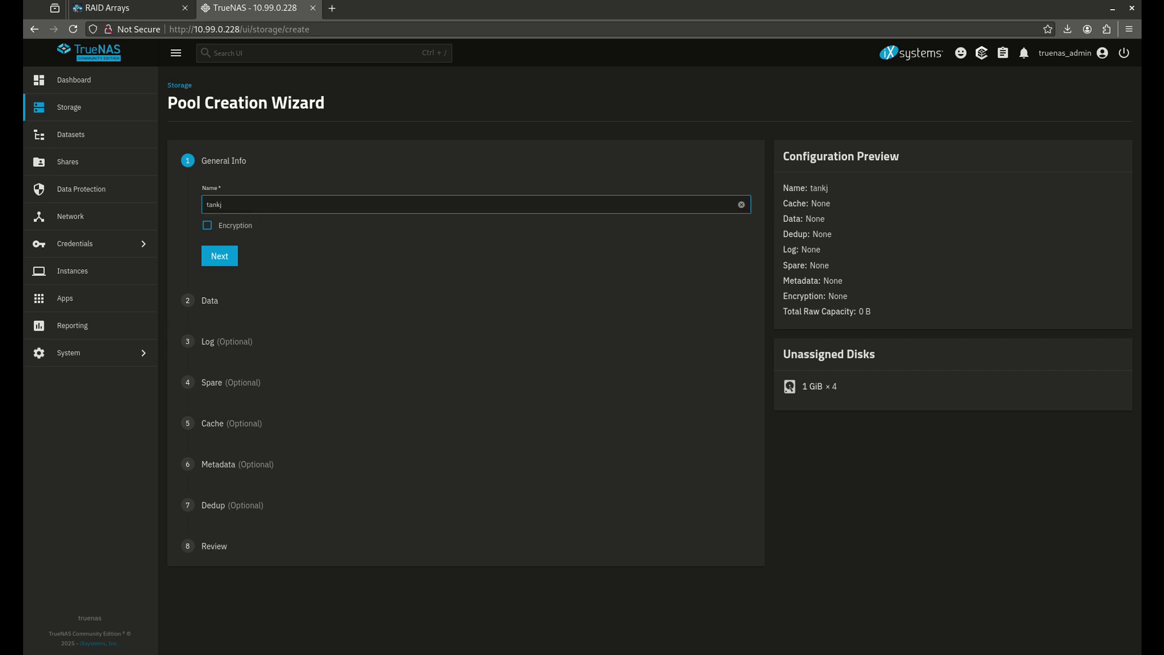
click(219, 255)
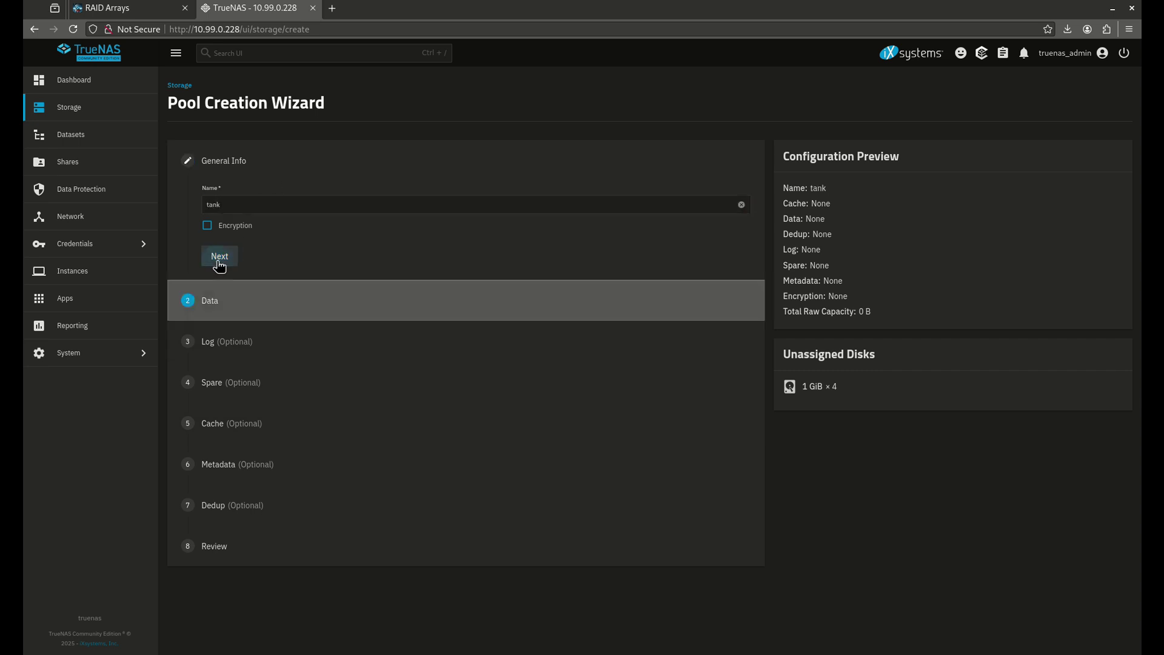
Configure the data stage as one Mirror VDEV with a width of 2 using 1 GiB HDDs, and go to the review.
click(250, 268)
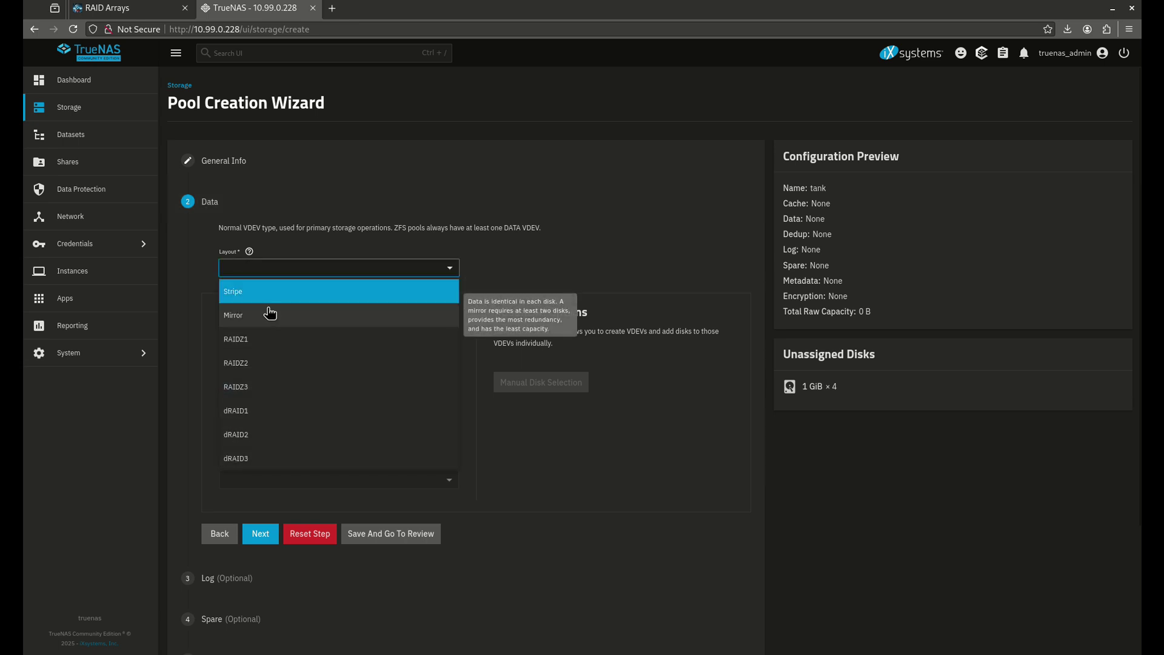
click(260, 311)
click(289, 432)
click(268, 460)
click(270, 479)
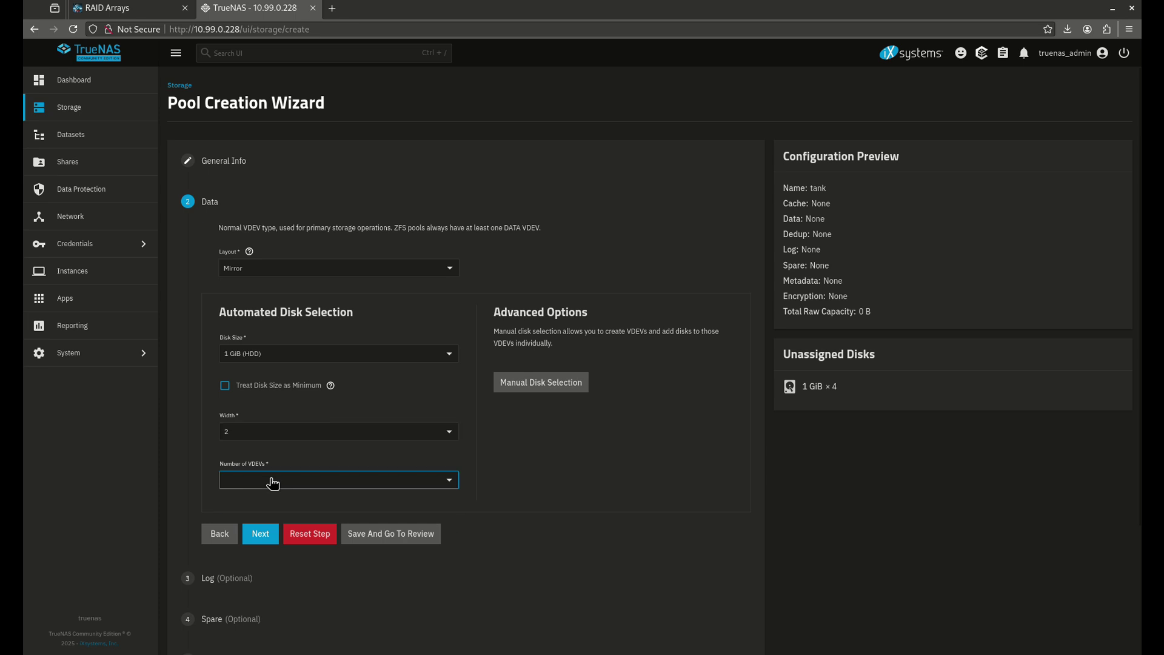
click(267, 503)
click(381, 534)
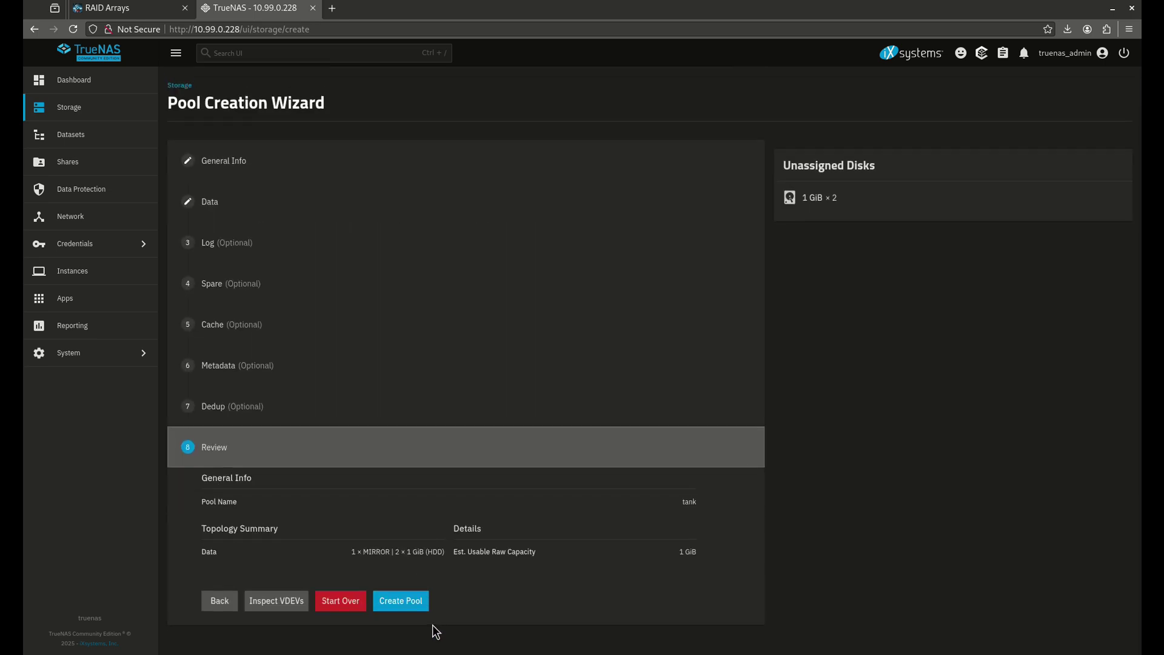
Check the topology and usable capacity in the review, and create the mirrored tank pool, accepting that the added disks are erased.
mouse_move(395, 551)
mouse_down()
mouse_move(364, 552)
mouse_move(416, 555)
mouse_up()
drag(678, 558, 697, 553)
click(653, 580)
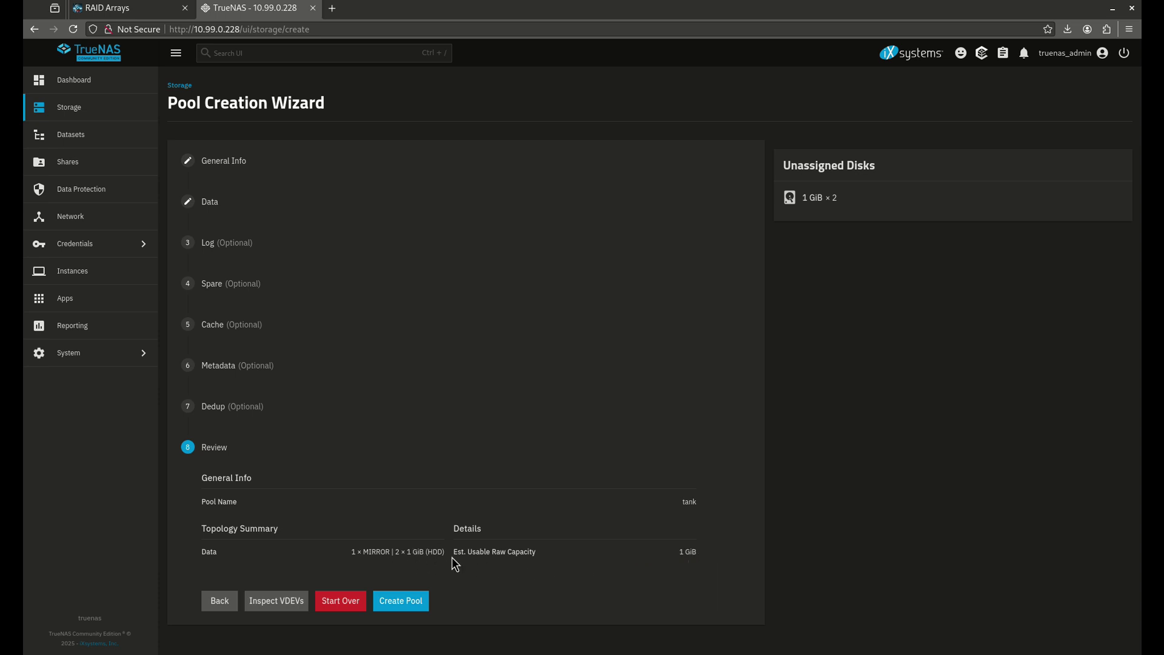
click(407, 603)
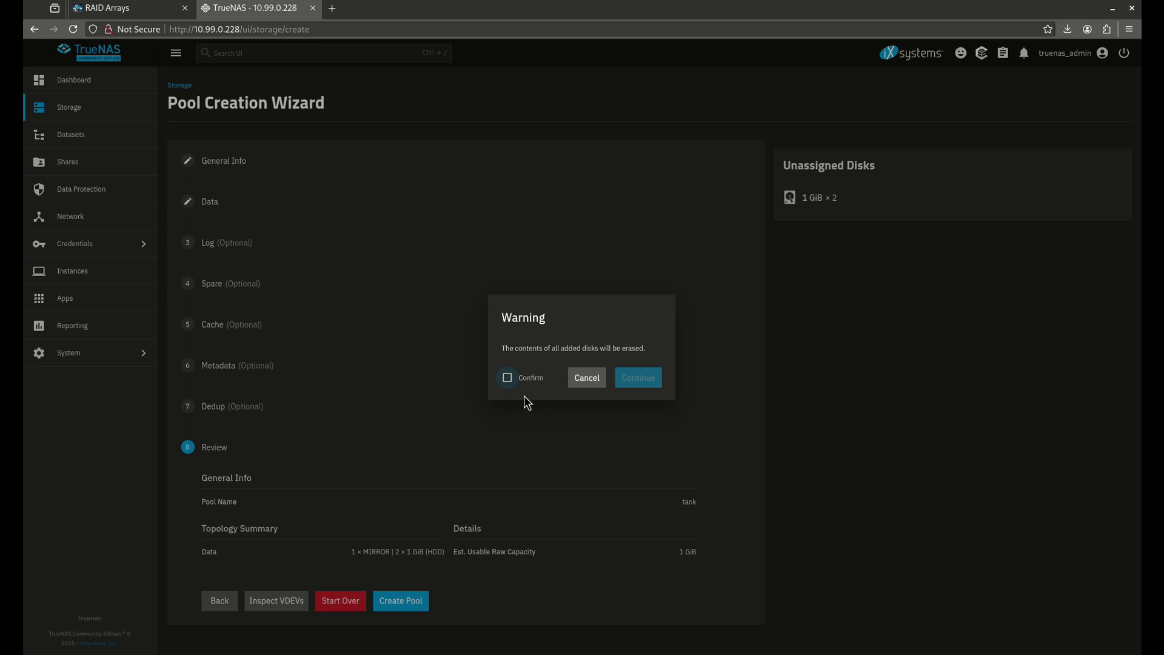
click(509, 379)
click(638, 377)
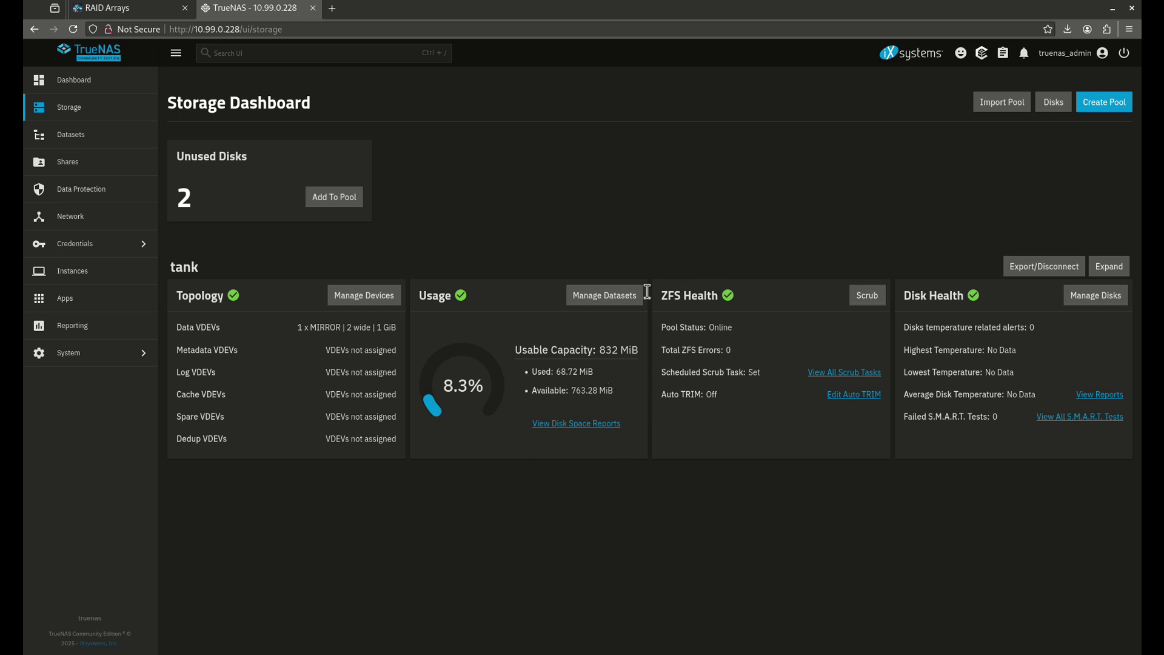
Export/disconnect the tank pool without destroying its data, deleting its saved configurations from TrueNAS.
click(1044, 266)
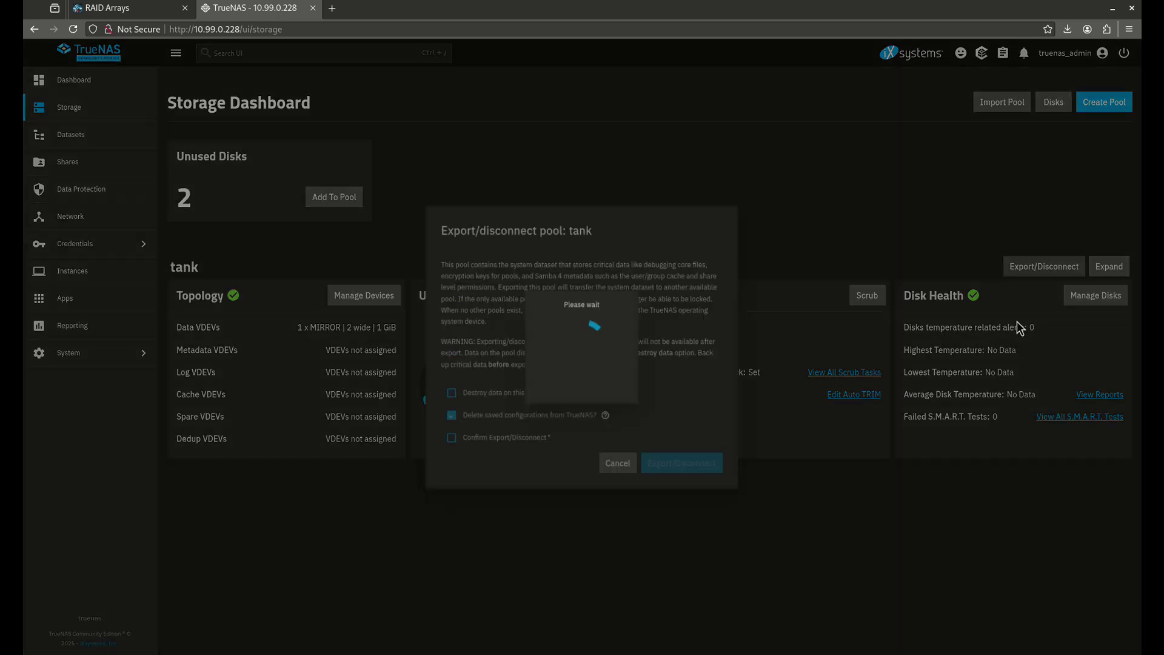
click(512, 439)
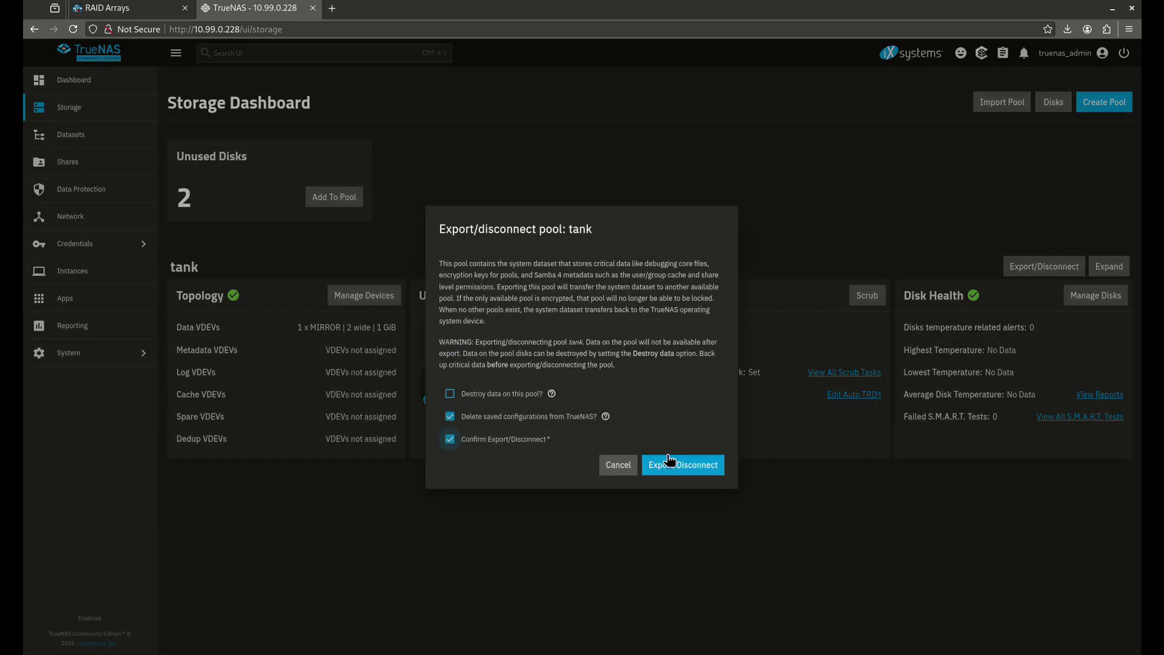
click(679, 465)
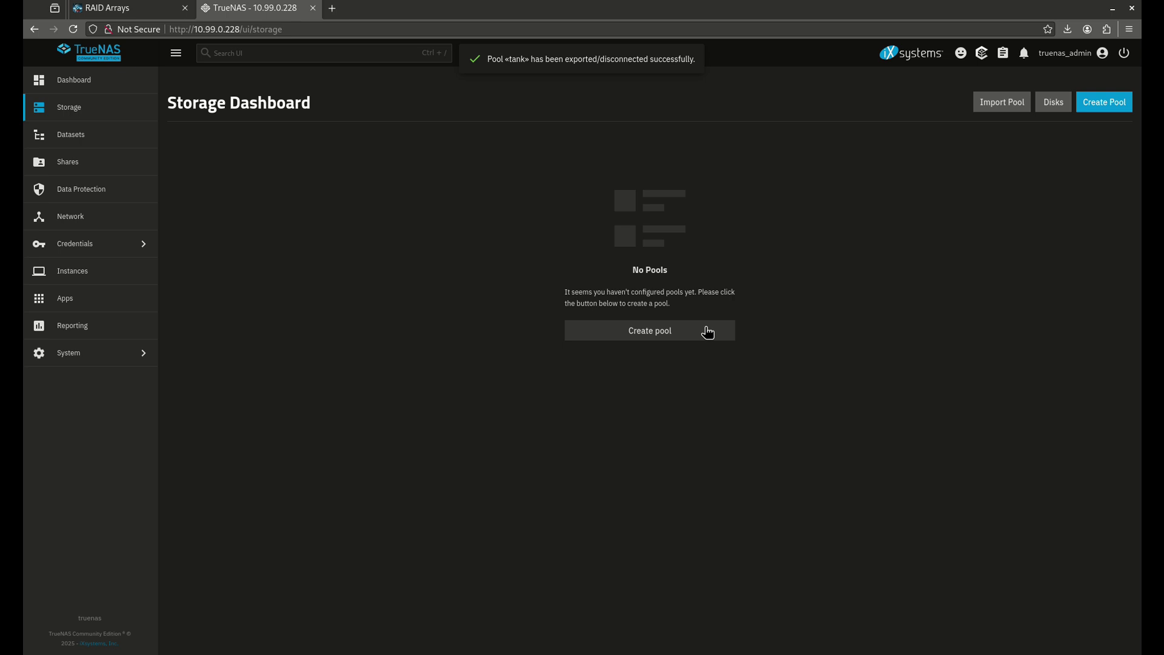
Read the Resilvering and RAID5 (RAIDZ1) sections of the RAID Arrays article and return to TrueNAS.
click(122, 11)
scroll(425, 322, down, 12)
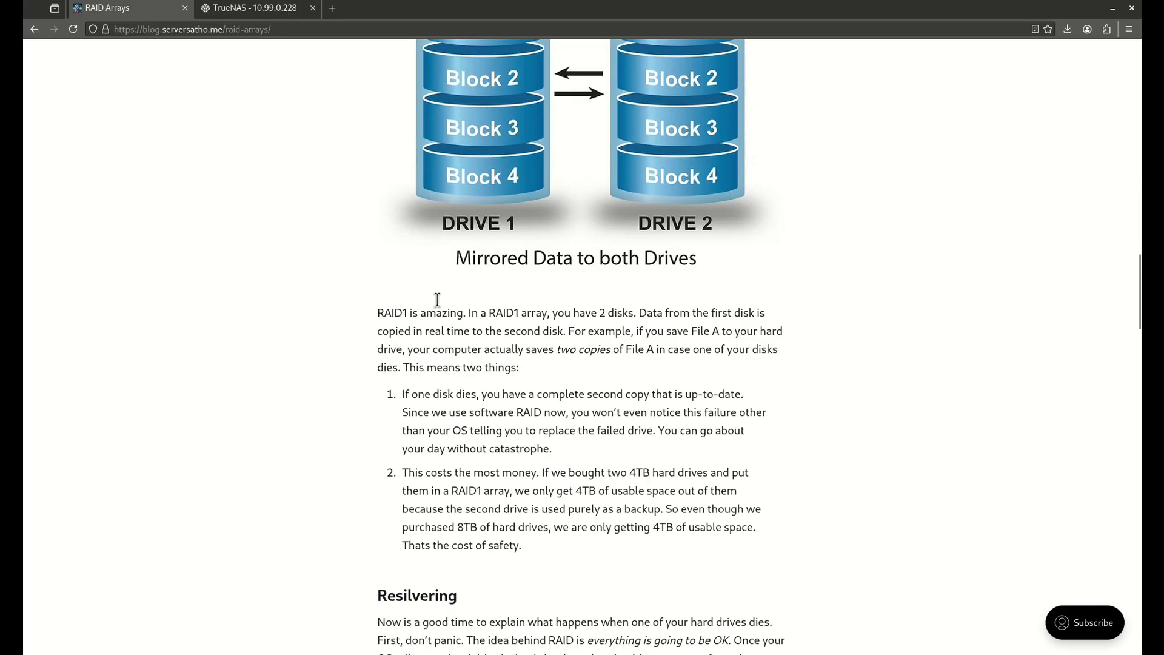
scroll(451, 300, down, 5)
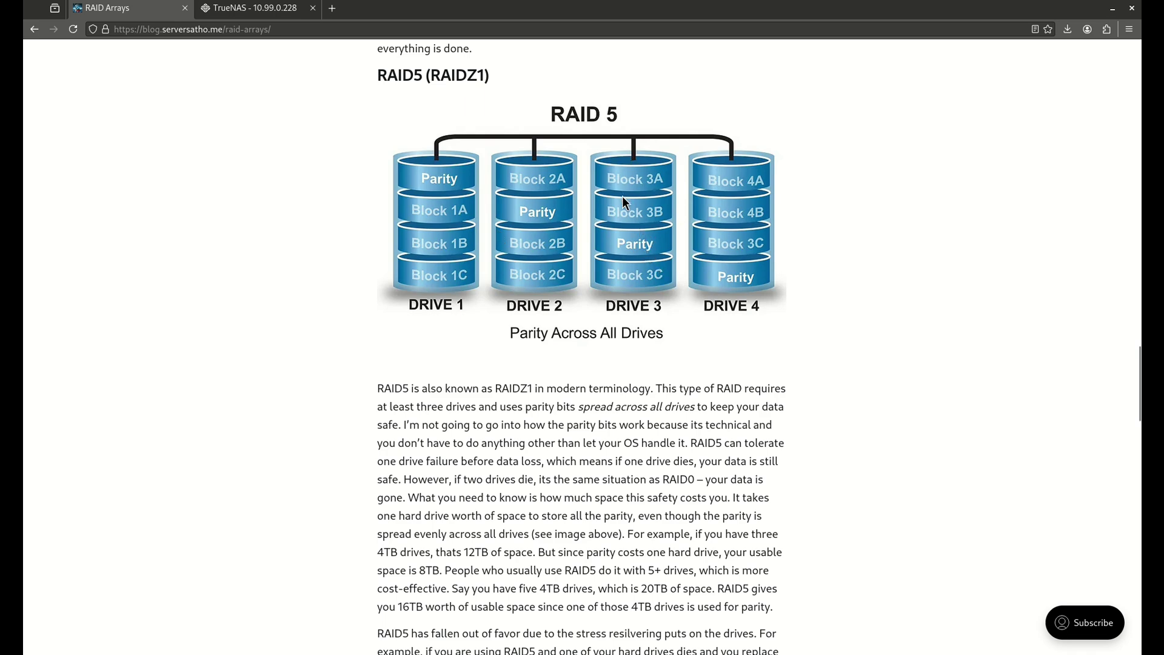
scroll(627, 246, up, 5)
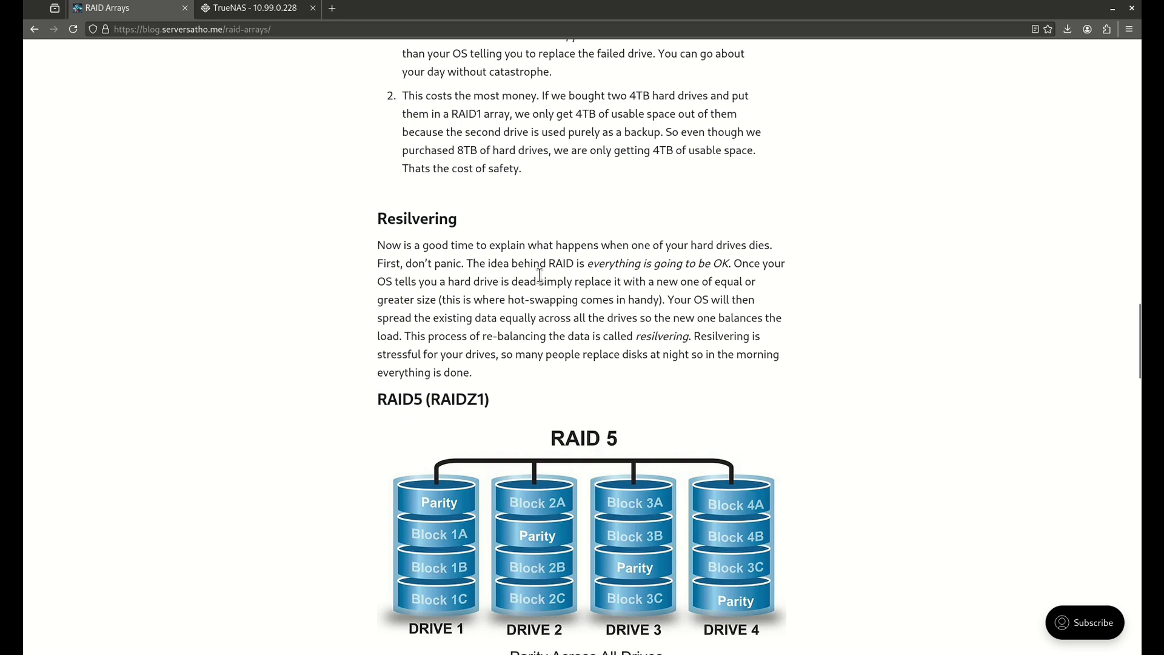
scroll(539, 275, down, 3)
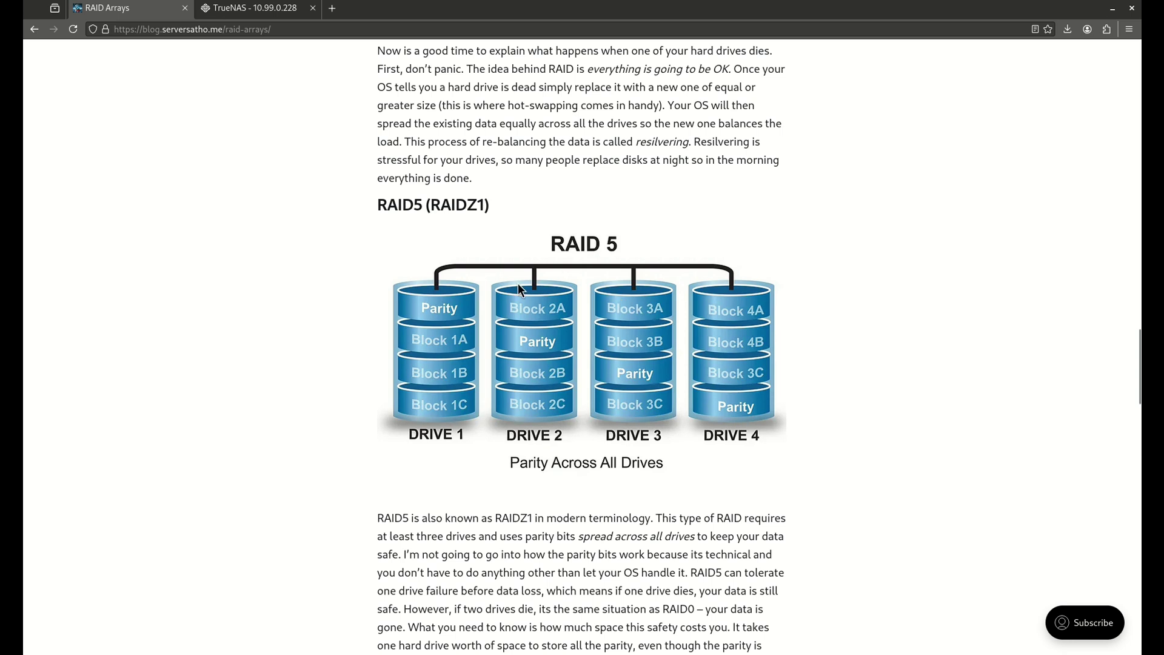
click(255, 8)
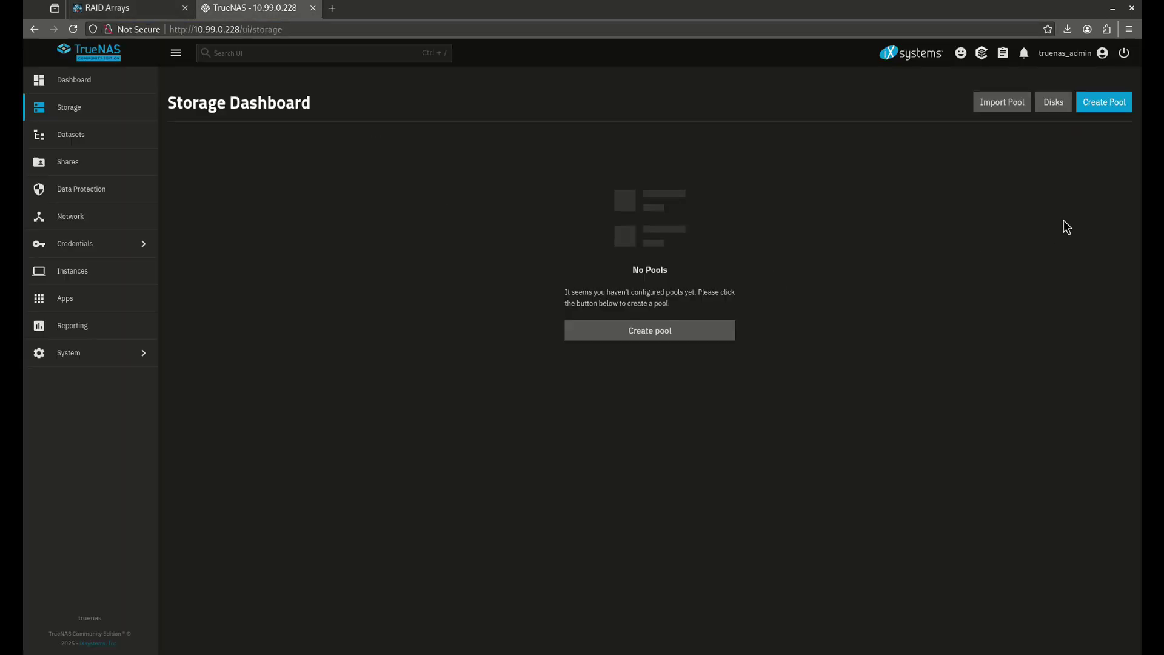
Start a new storage pool named tank without encryption and advance to the data stage.
click(676, 333)
click(267, 205)
text(tank)
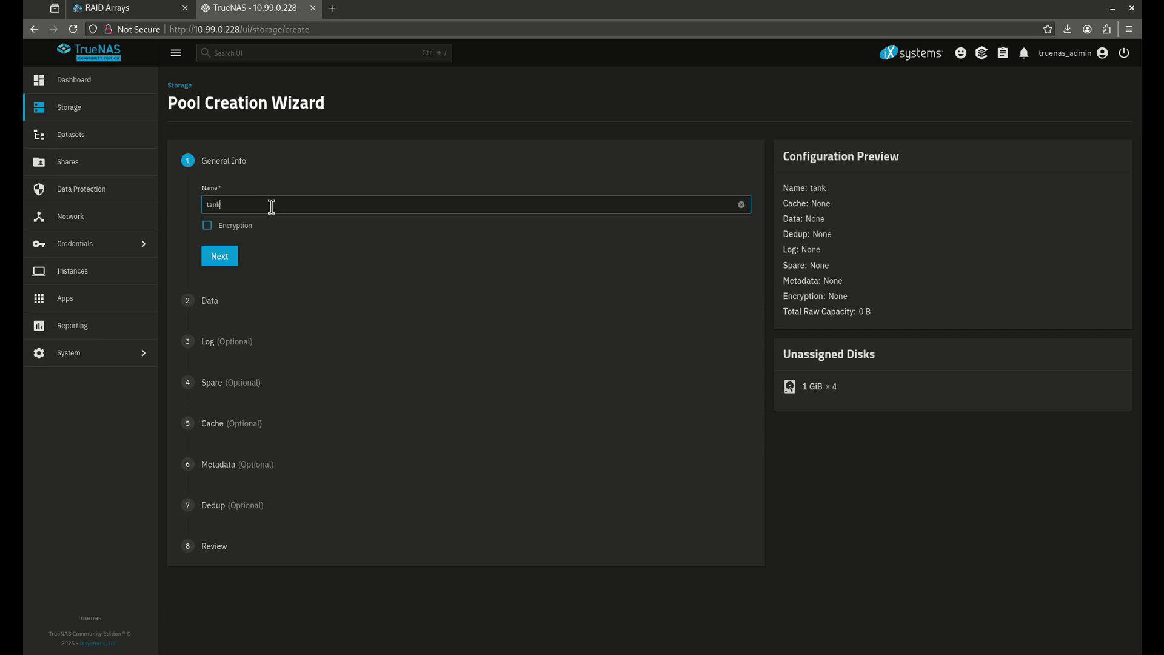
click(226, 261)
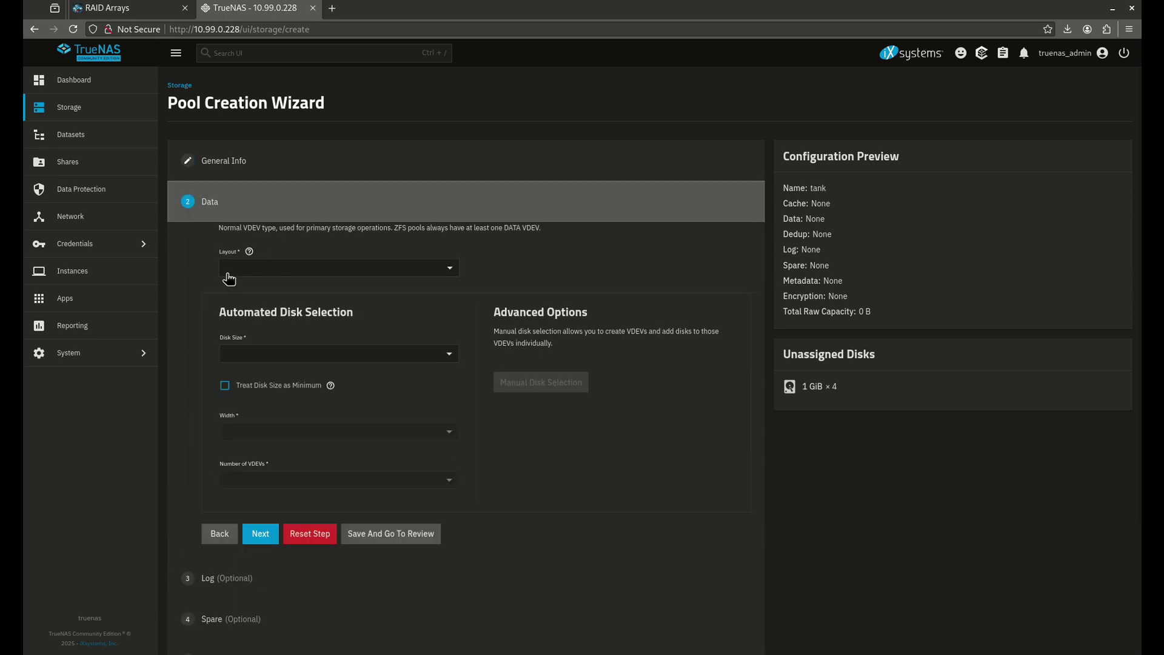
Configure the data stage as one RAIDZ1 VDEV with a width of 3 using 1 GiB HDDs, and go to the review.
click(228, 276)
click(252, 337)
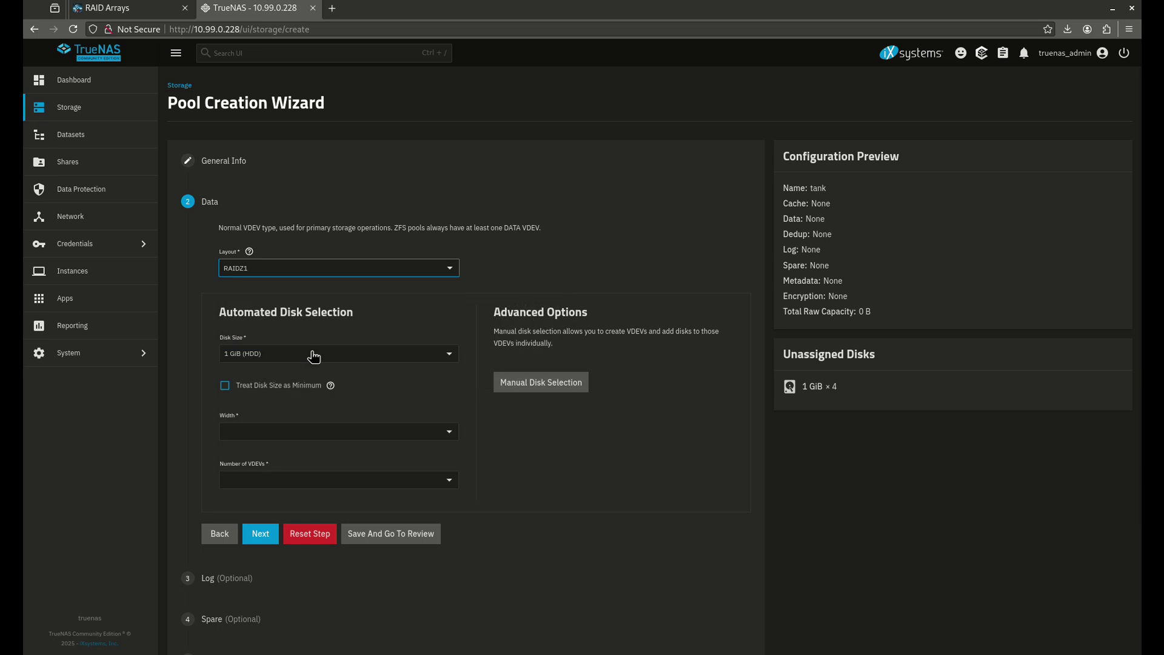
click(281, 431)
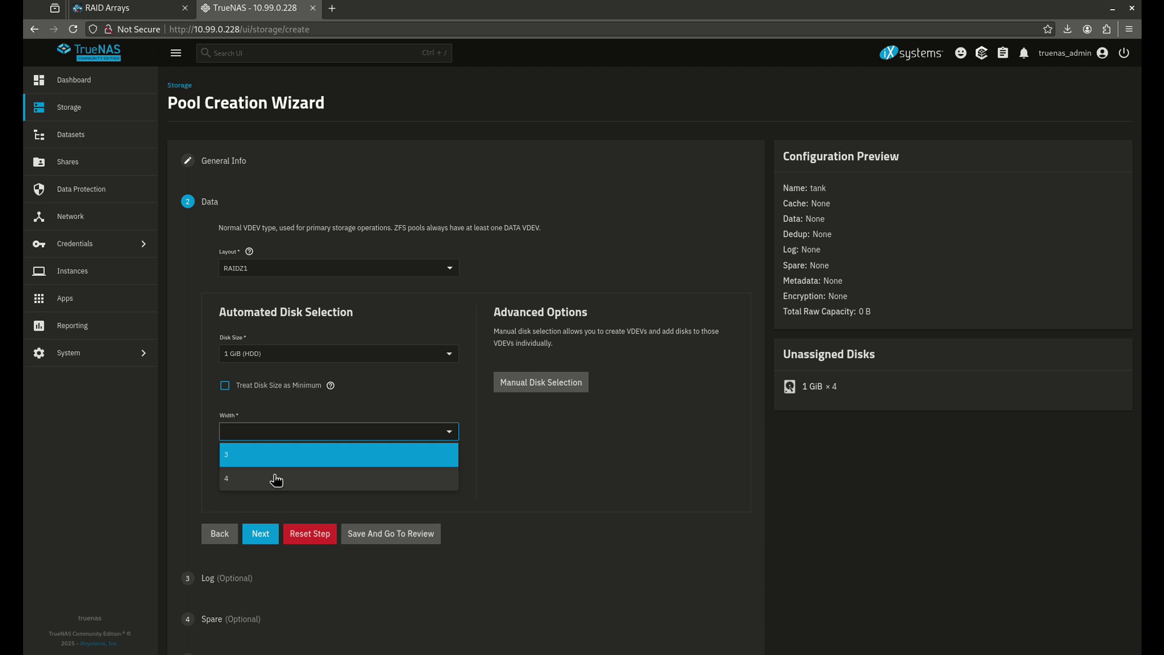
click(248, 456)
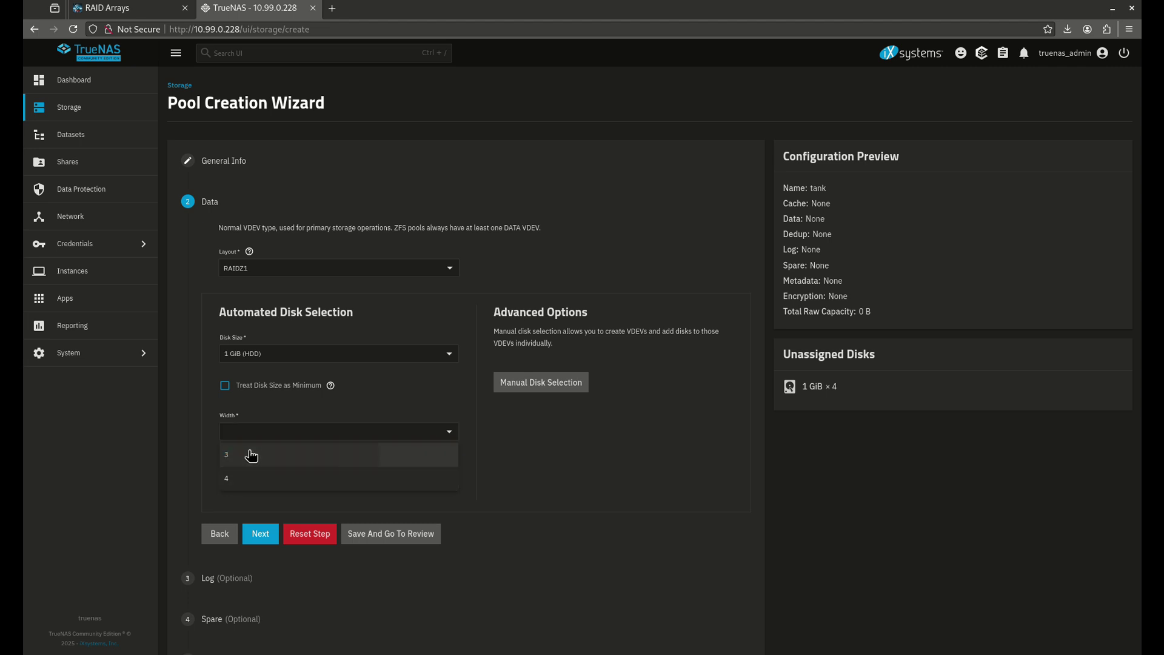
click(423, 532)
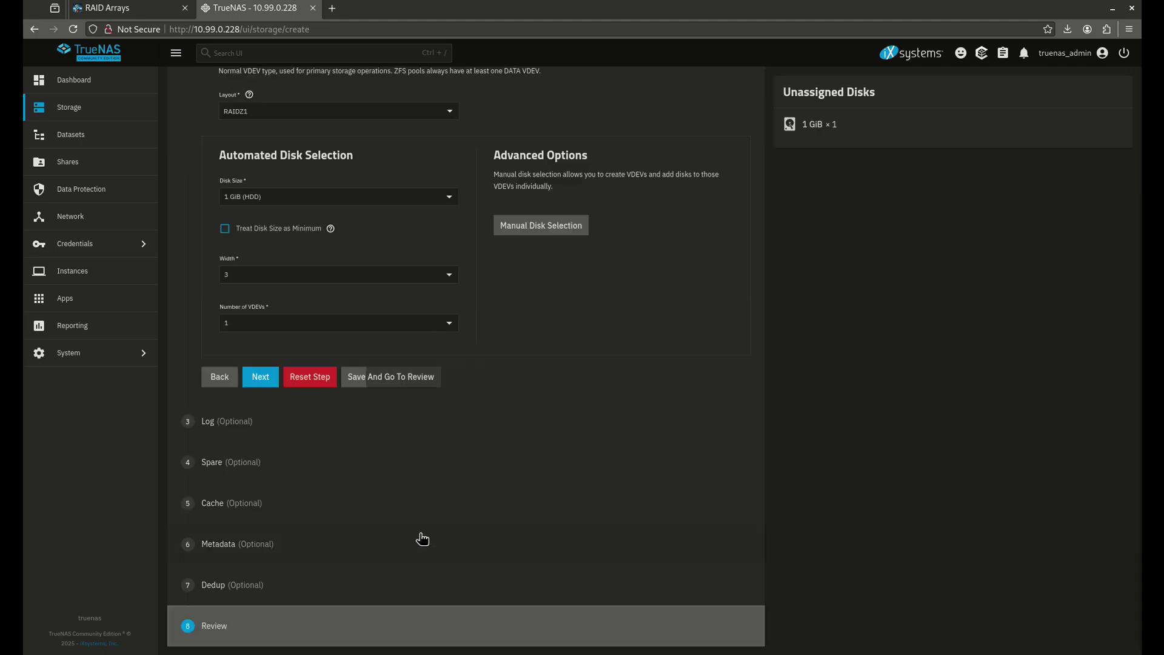
Create the RAIDZ1 tank pool, accepting that the contents of the added disks are erased.
click(401, 603)
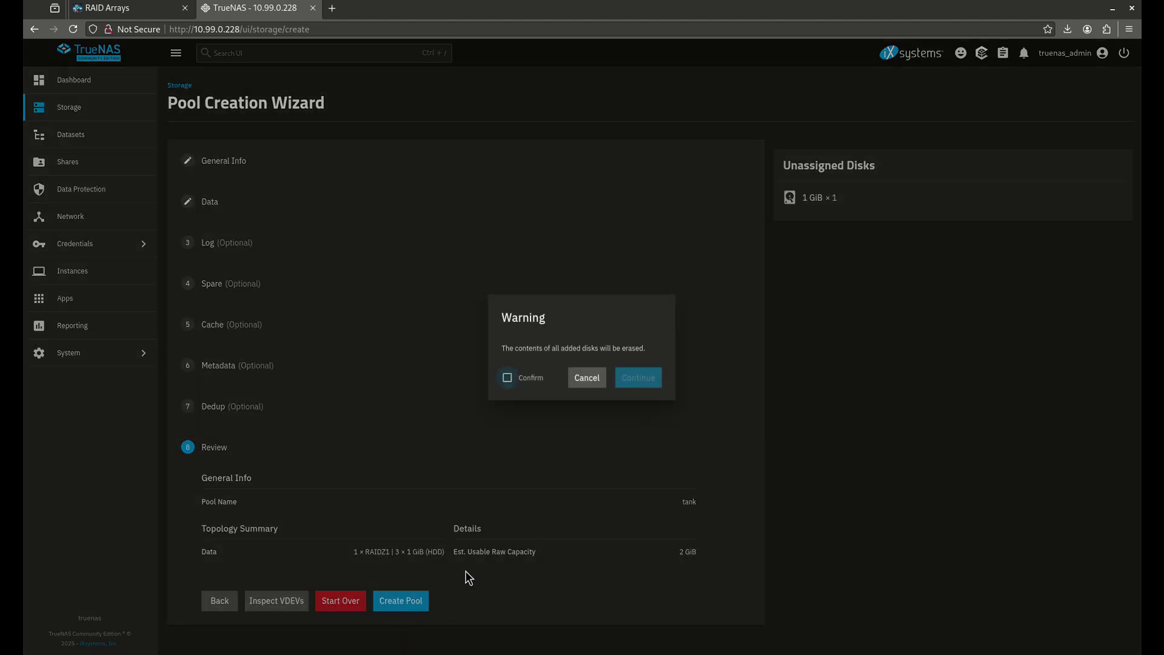
click(508, 377)
click(627, 379)
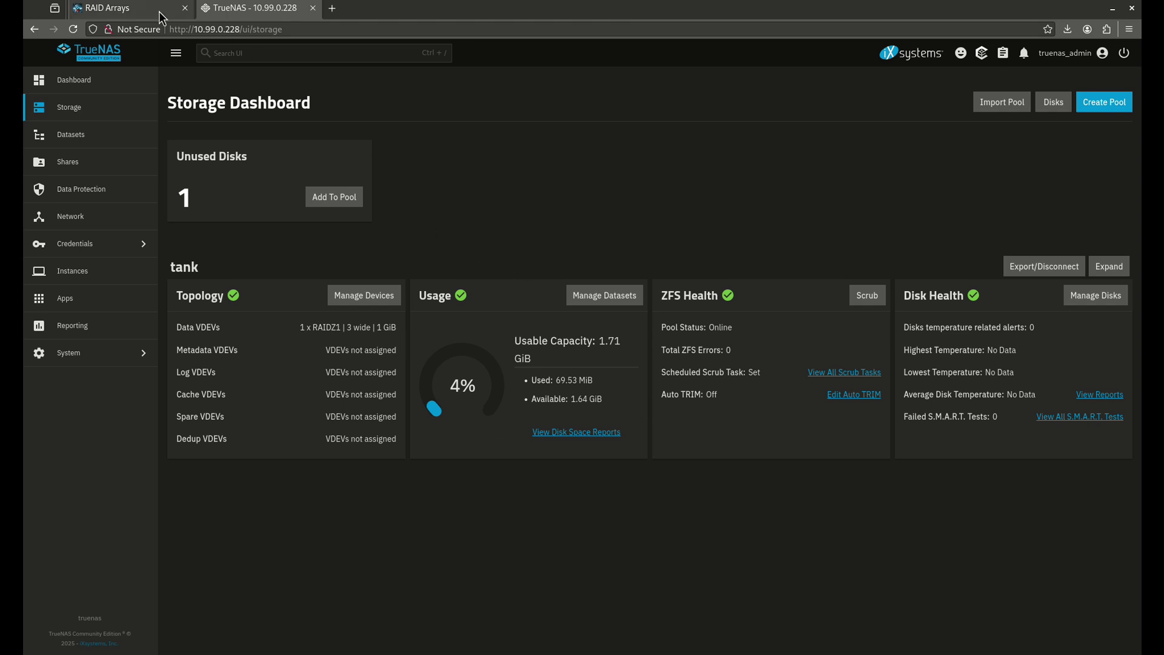
Compare the article's RAID5 diagram with the usable capacity and data VDEV layout of the tank pool.
click(122, 8)
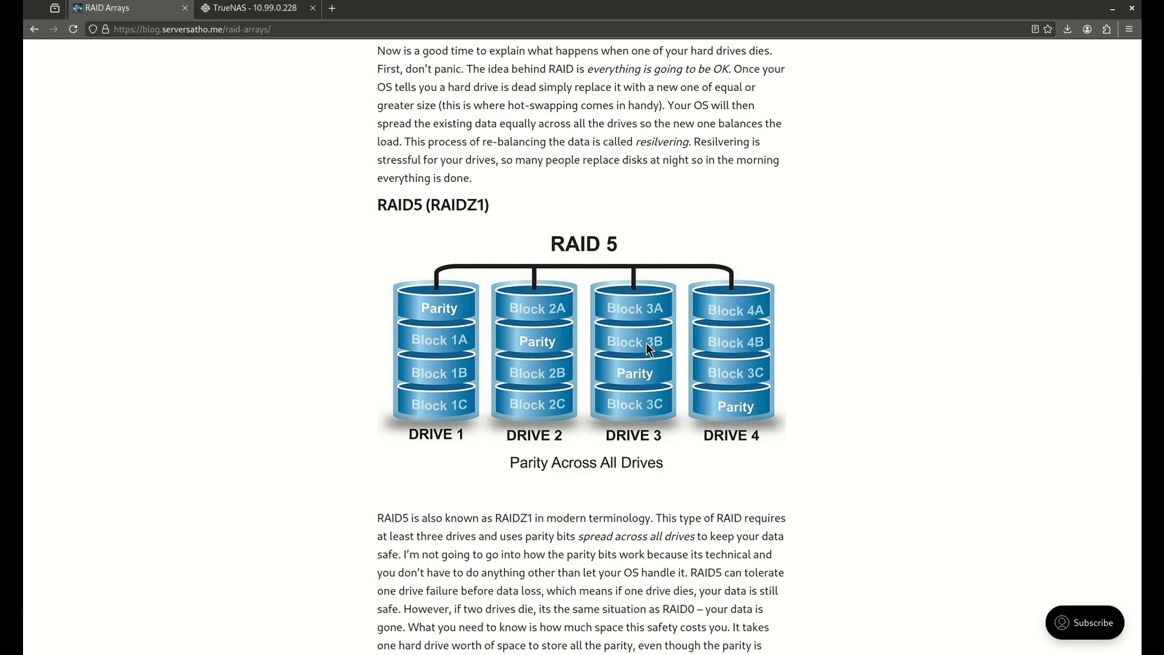
click(276, 12)
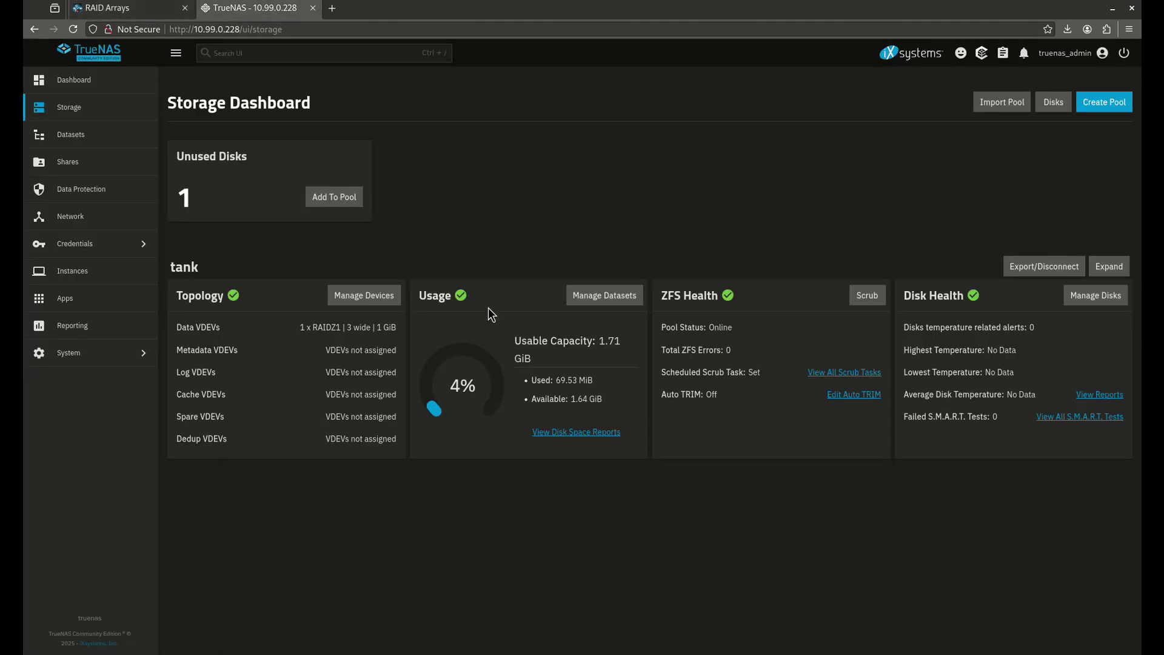
double_click(600, 342)
drag(315, 327, 375, 327)
Read the RAID6 (RAIDZ2) section of the RAID Arrays article and return to TrueNAS.
click(156, 13)
scroll(509, 317, down, 10)
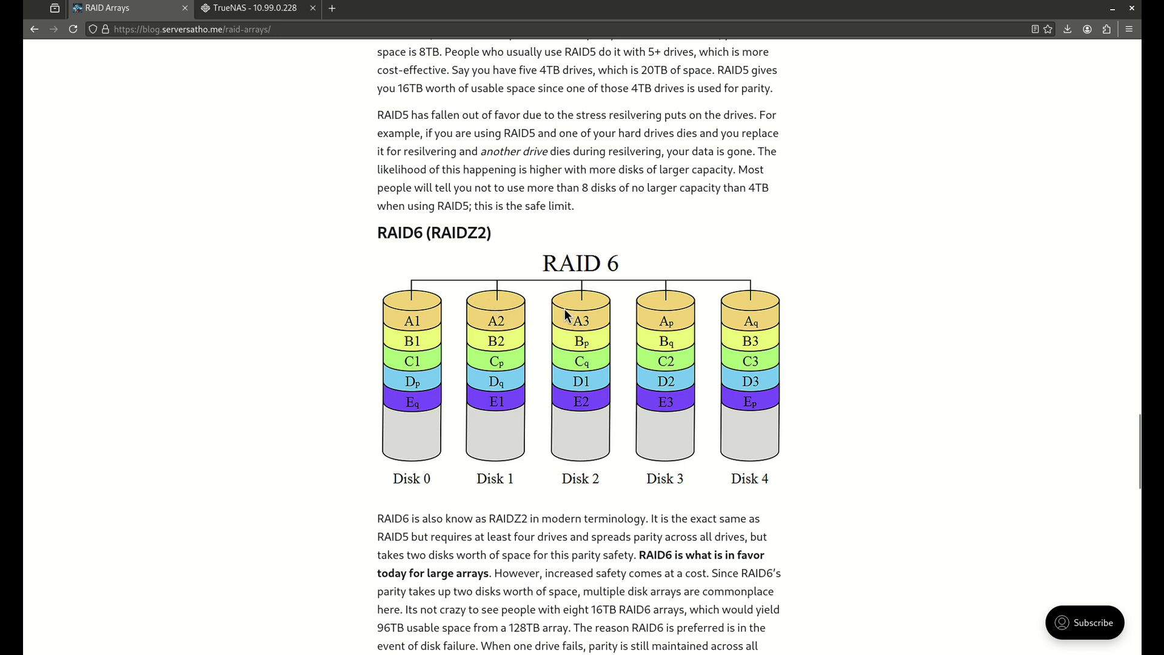
click(251, 14)
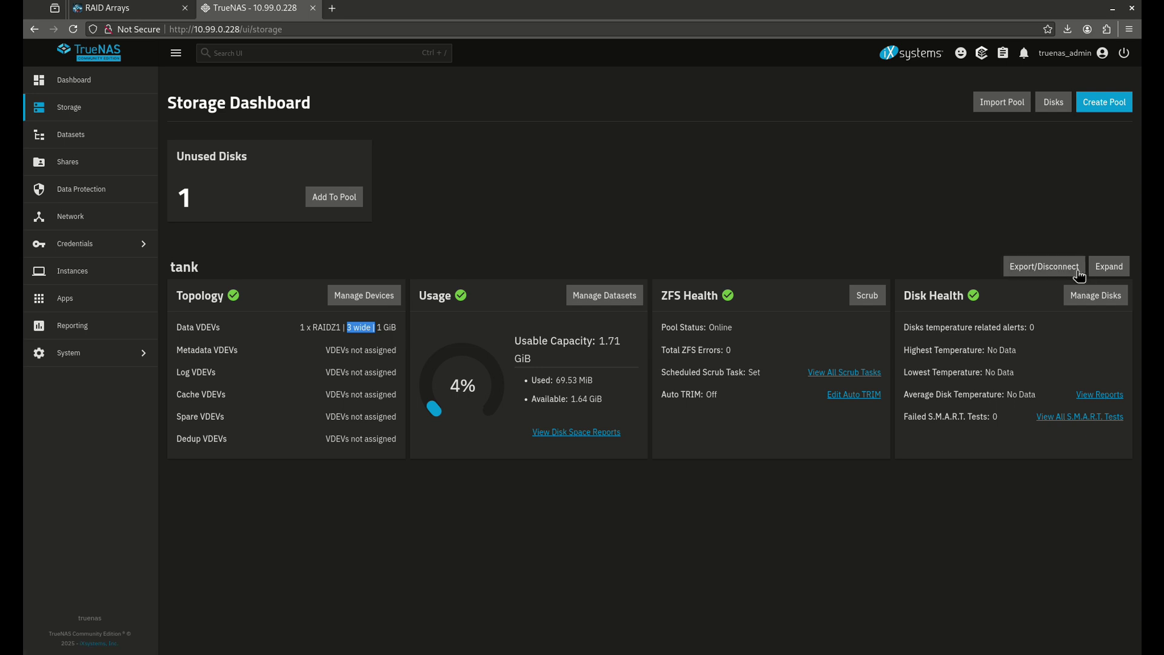
Export/disconnect the RAIDZ1 tank pool and destroy its data, entering tank as the confirmation.
click(1042, 266)
click(501, 415)
click(500, 455)
text(tank)
click(668, 503)
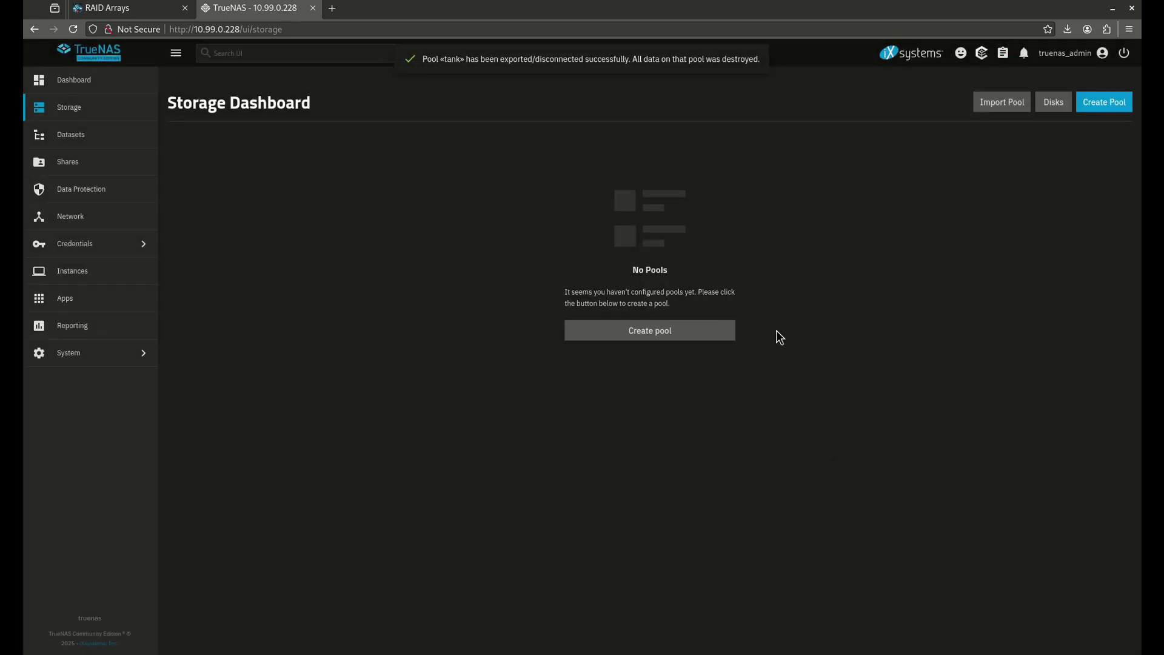
Begin another unencrypted storage pool, name it tank, and proceed to its data stage.
click(677, 338)
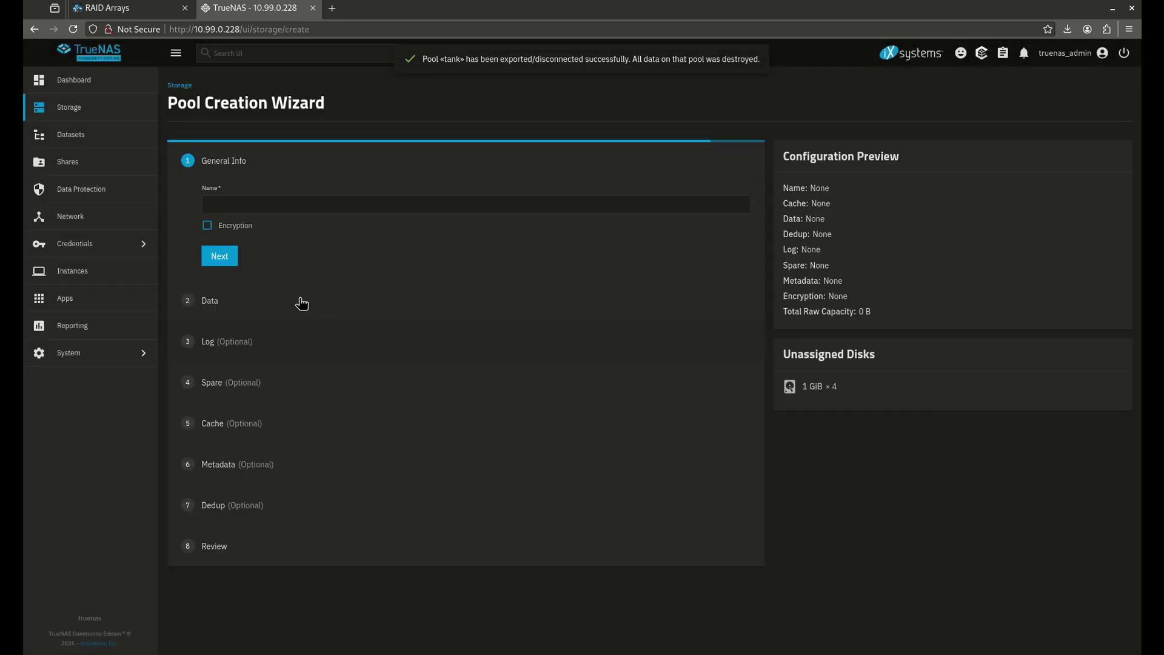
click(215, 204)
text(tank)
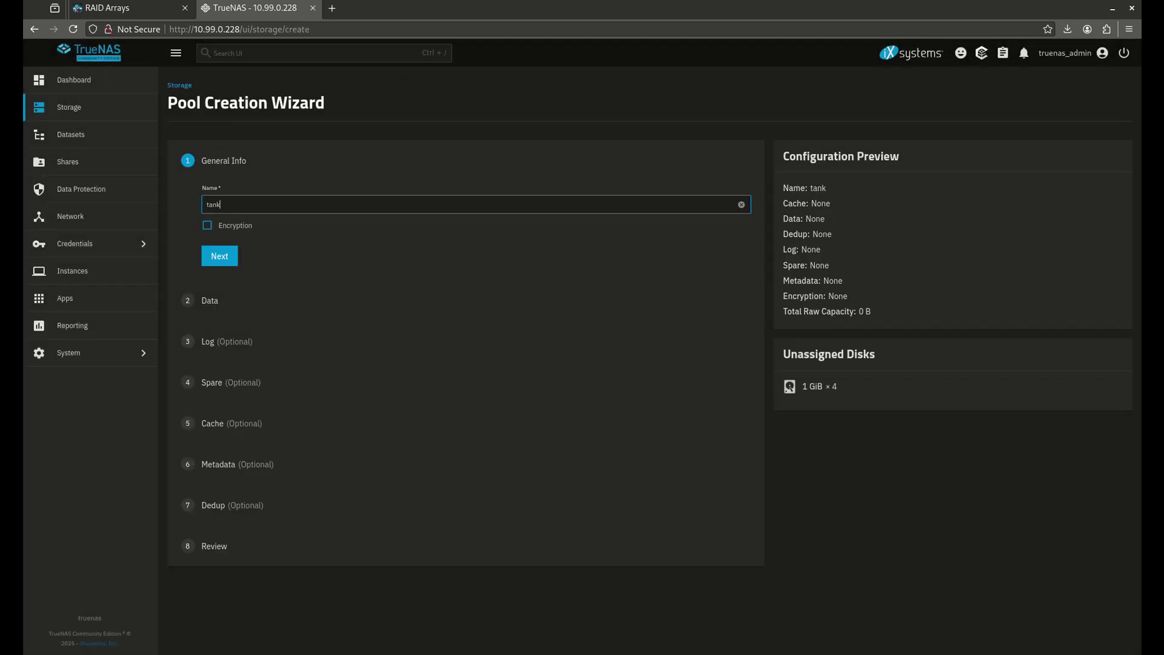
click(219, 256)
Configure the data stage as one RAIDZ2 VDEV with a width of 4 using 1 GiB HDDs, and go to the review.
click(298, 268)
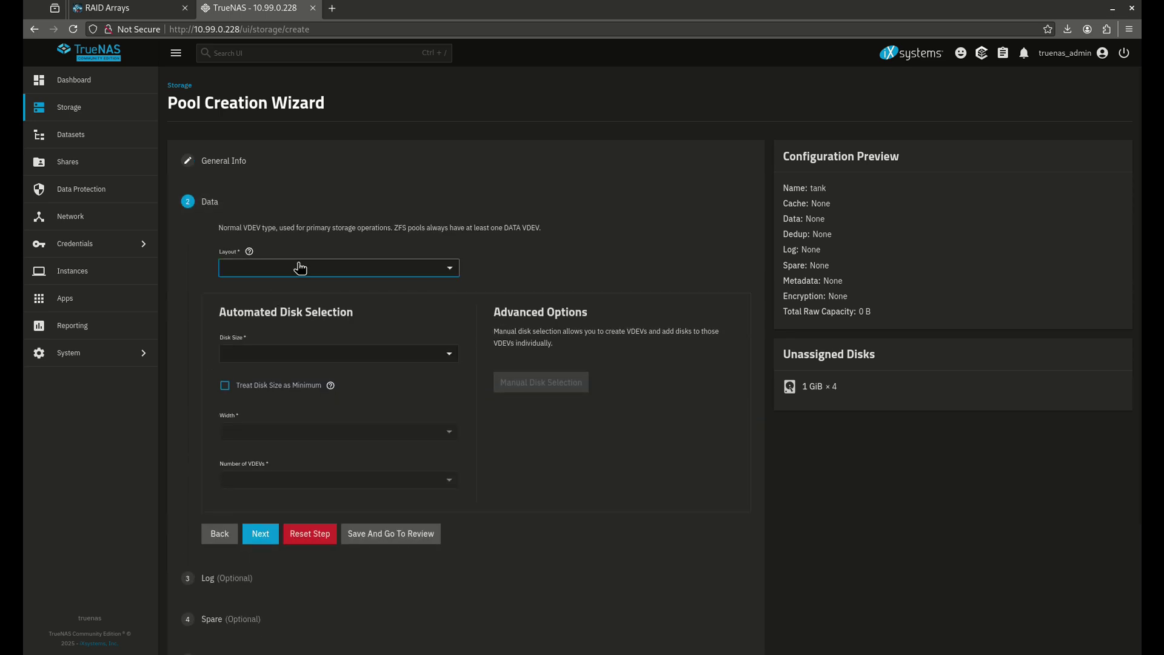
click(336, 366)
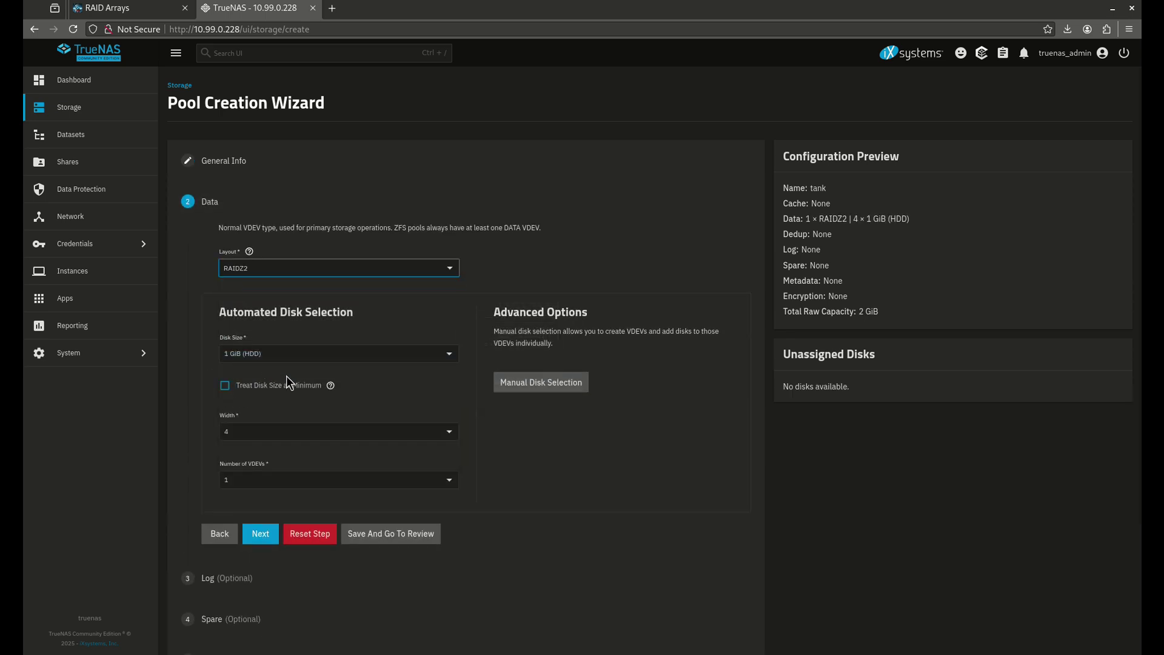
click(276, 431)
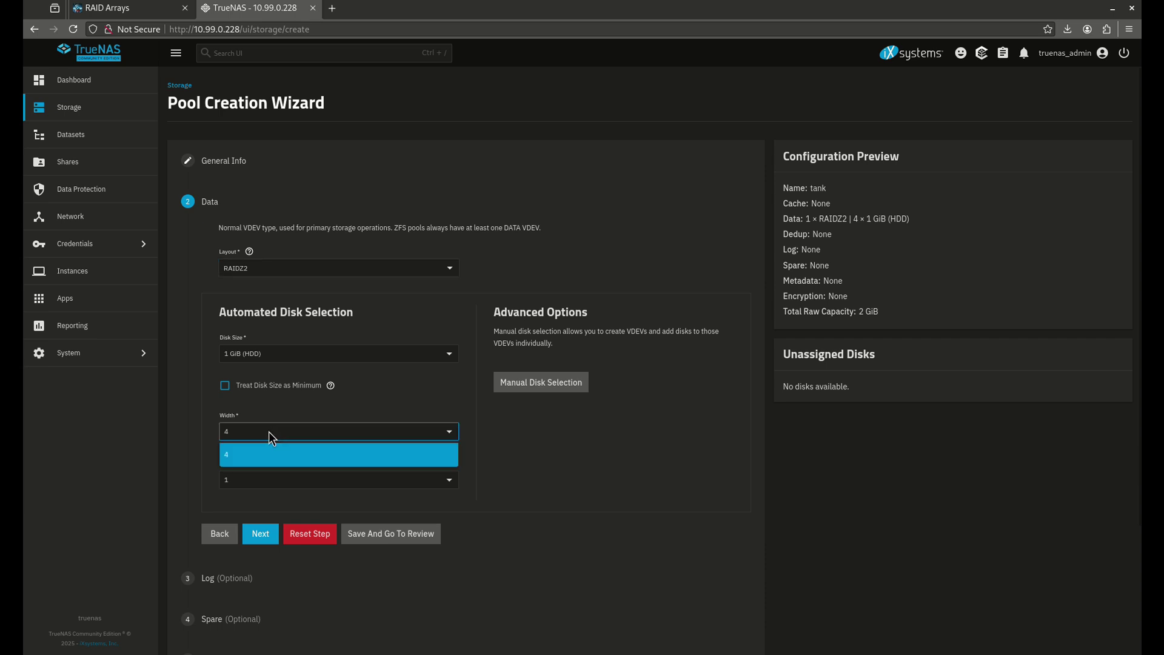
click(268, 431)
click(373, 532)
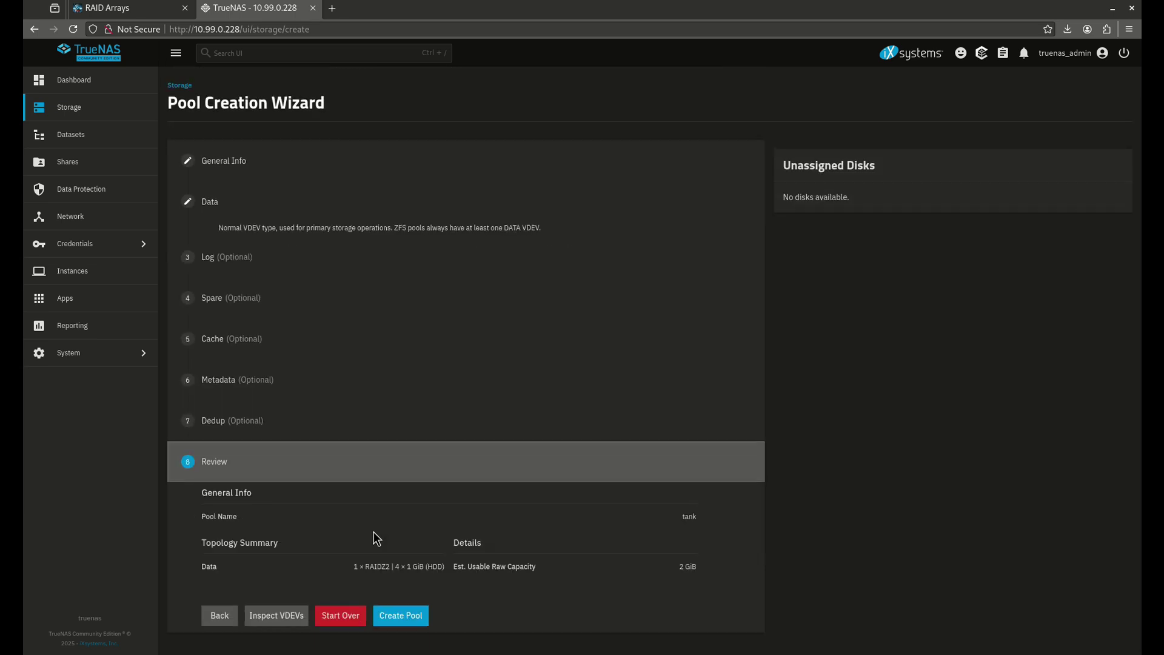
Create the RAIDZ2 tank pool, accepting the disk erasure, and check its data VDEV width on the Storage Dashboard.
click(406, 598)
click(507, 377)
click(638, 377)
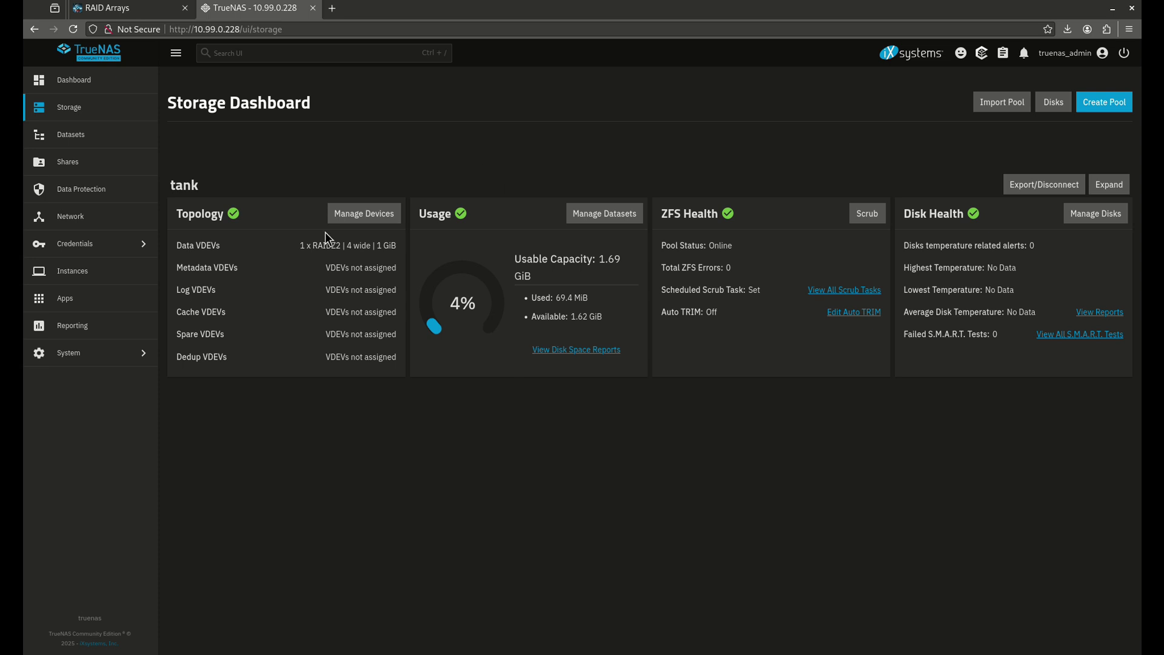
drag(353, 245, 359, 247)
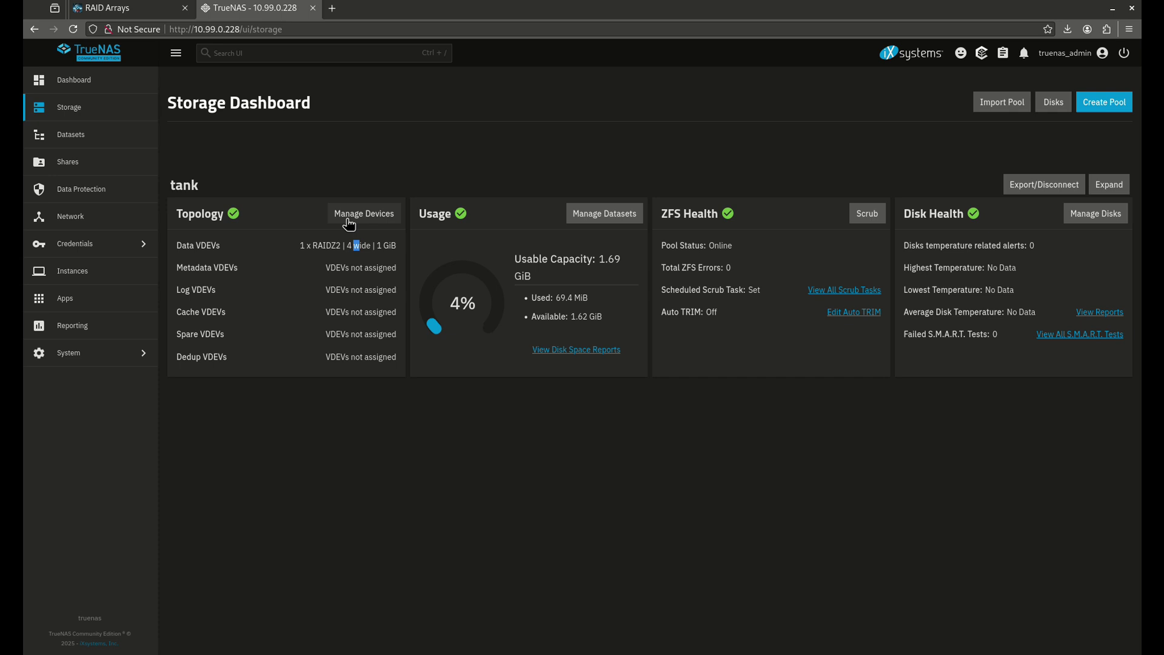
Look at the RAID10 (striped mirror) section of the RAID Arrays article, and return to the TrueNAS Storage Dashboard.
click(349, 222)
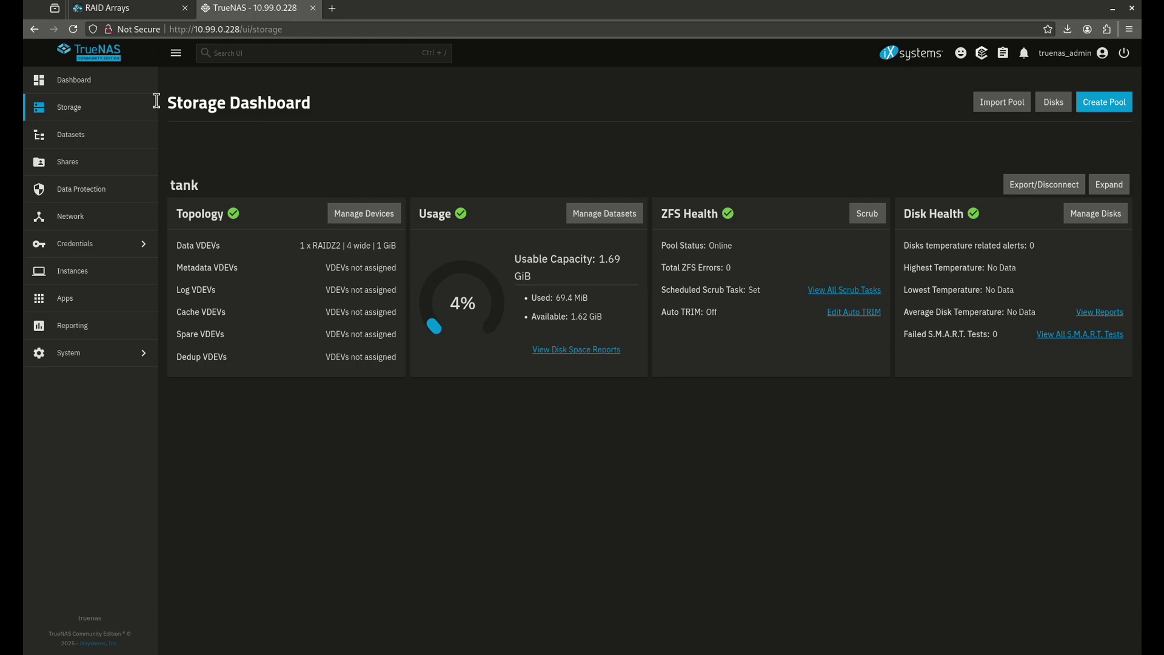
click(113, 14)
scroll(364, 306, down, 10)
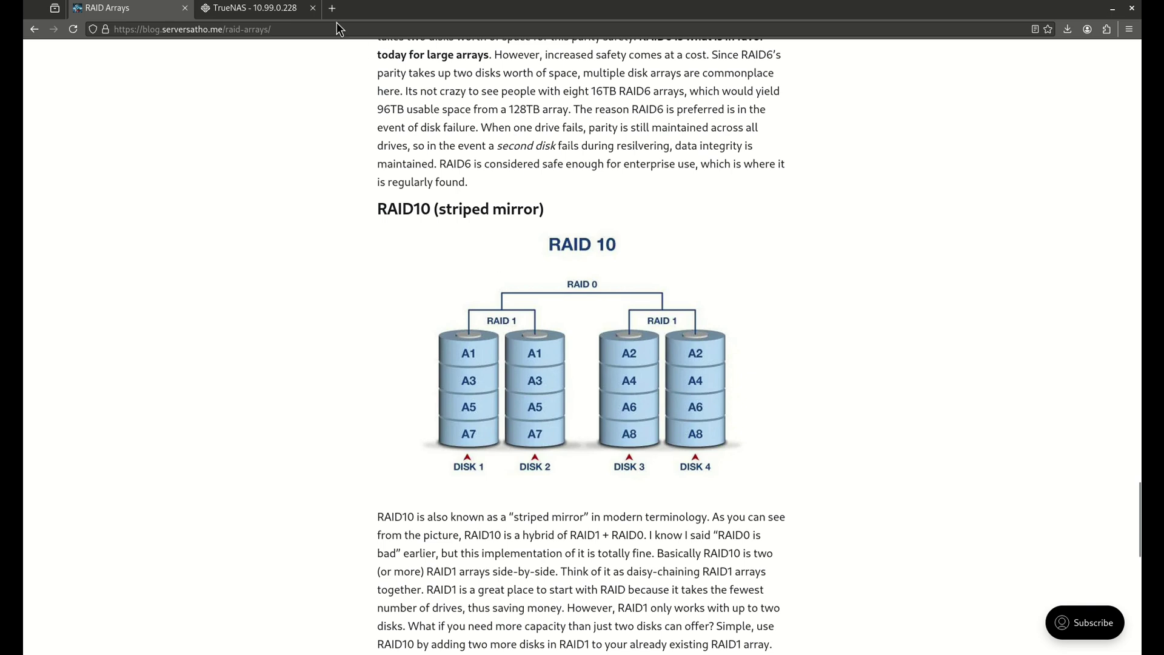
click(254, 8)
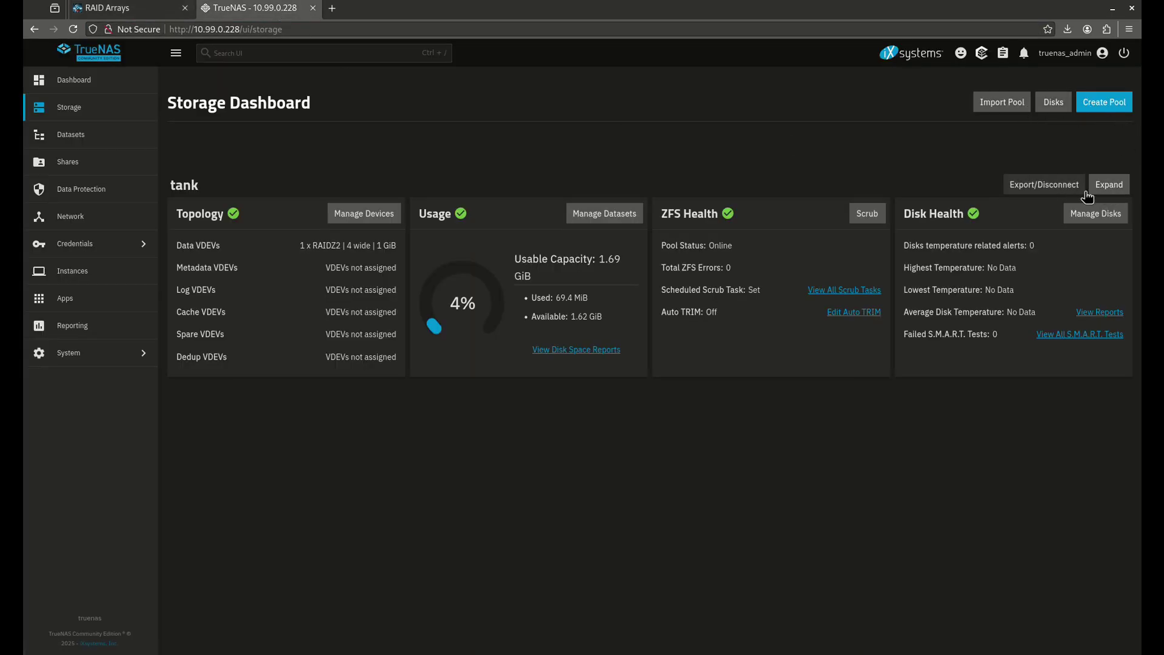
Export/disconnect the RAIDZ2 tank pool and destroy its data, entering tank as the confirmation.
click(1043, 185)
click(449, 393)
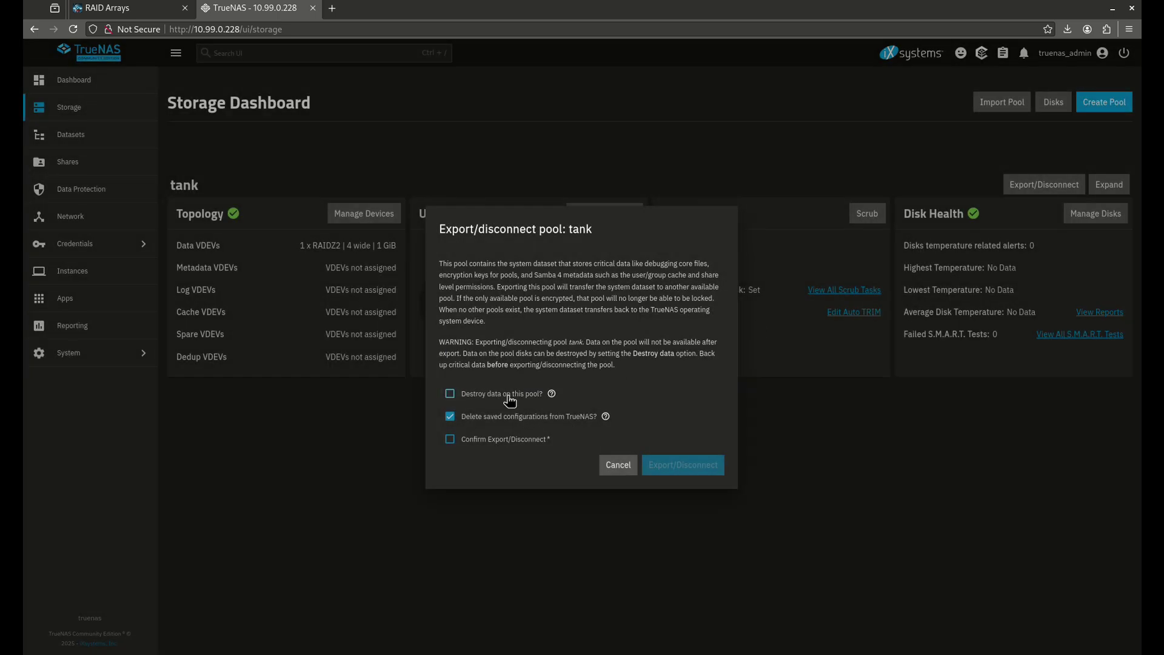
click(483, 411)
click(557, 441)
text(tank)
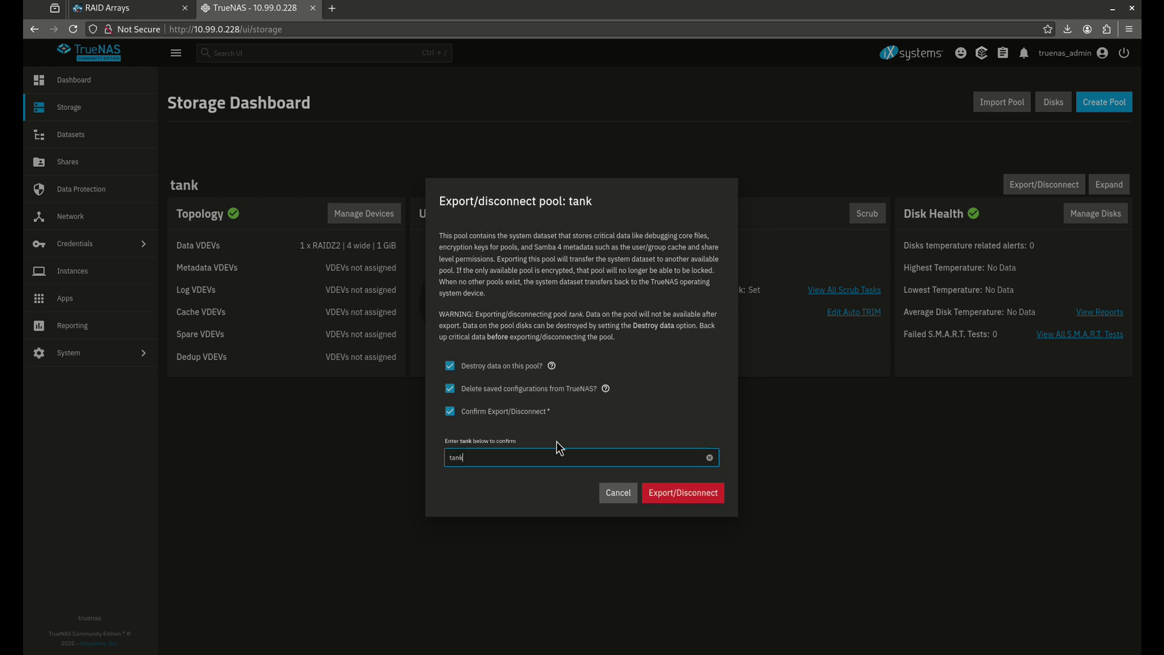
click(657, 492)
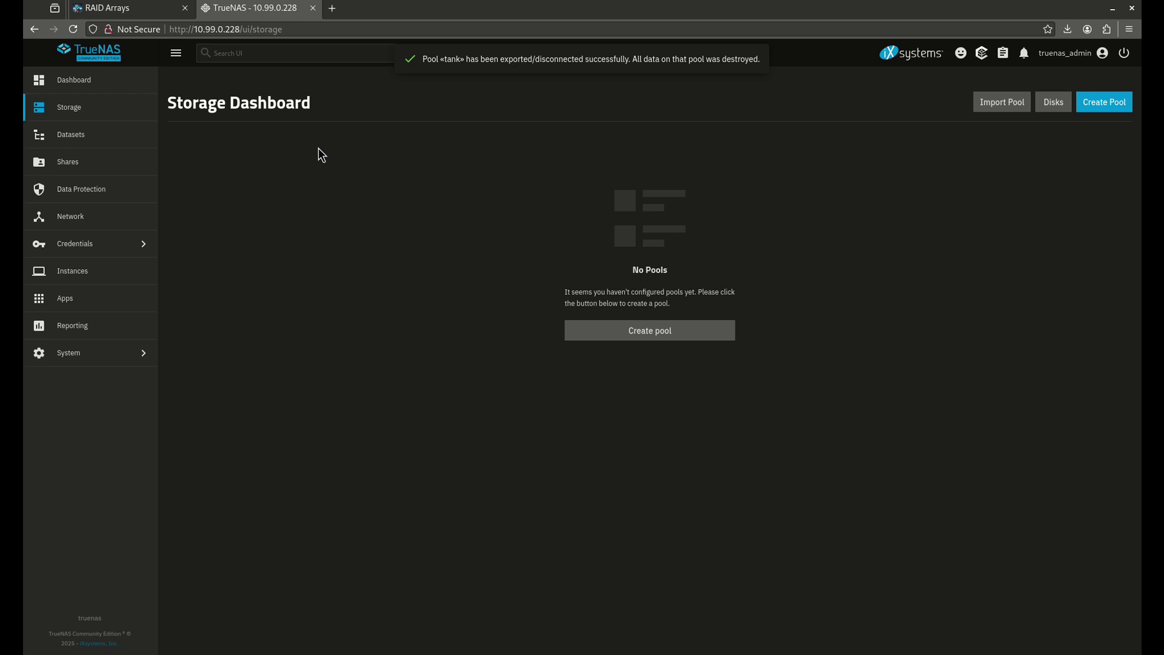
Begin a new unencrypted storage pool named tank and proceed to its data stage.
click(1098, 107)
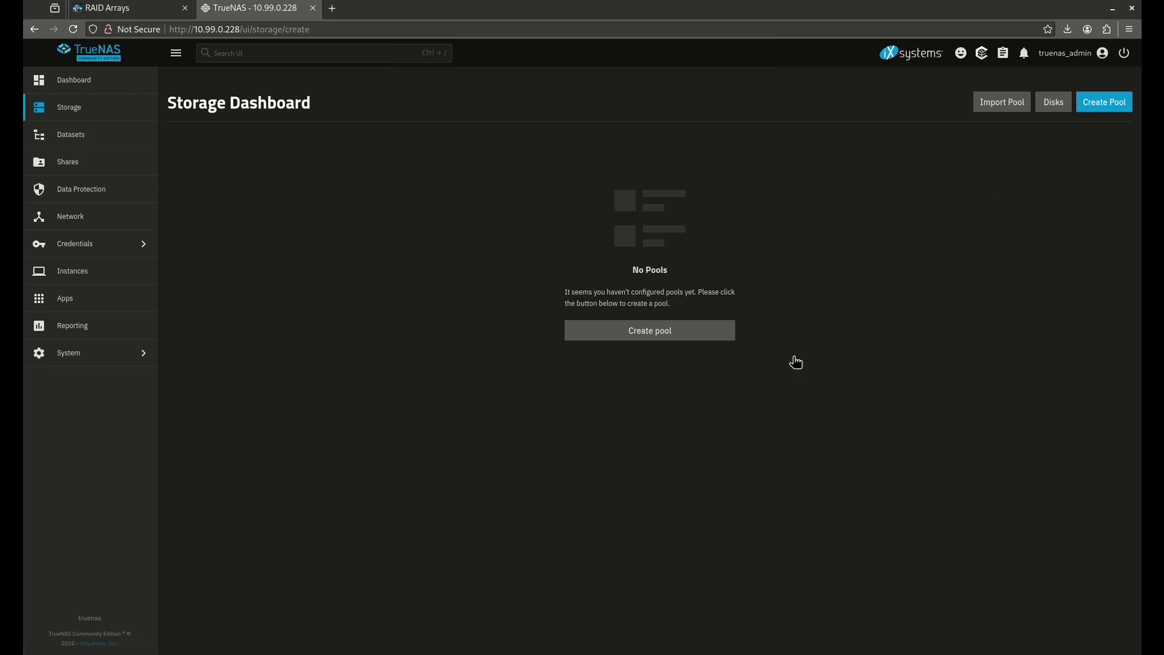
text(tank)
click(226, 260)
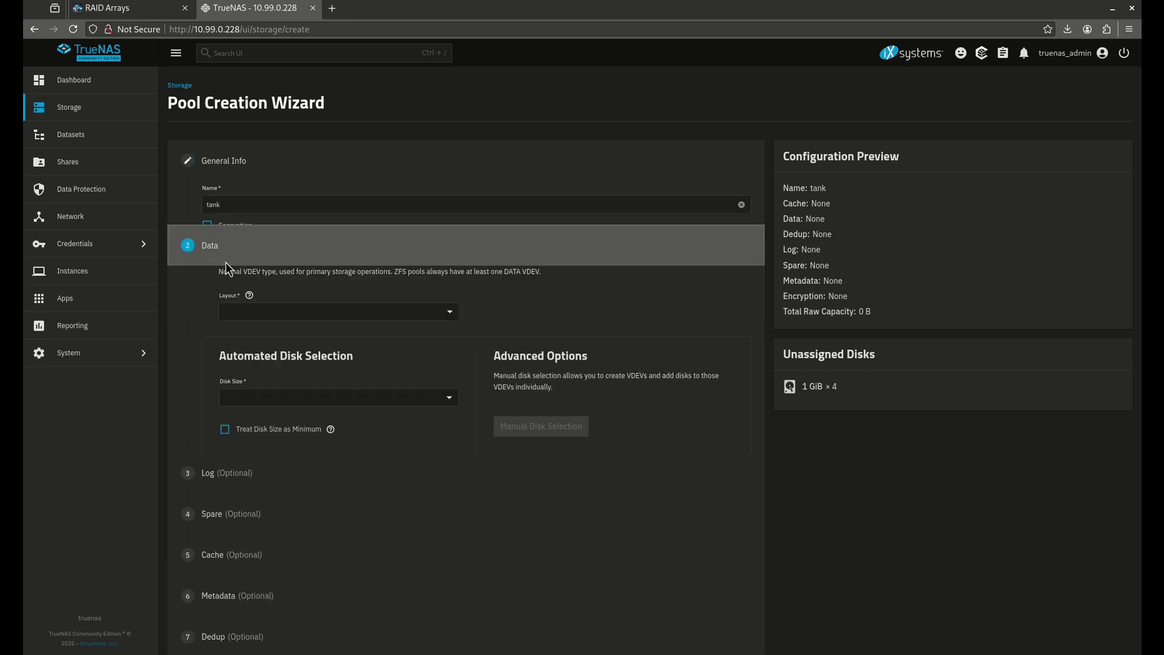
Configure the data stage as two Mirror VDEVs with a width of 2 using 1 GiB HDDs, and go to the review.
click(288, 273)
click(269, 314)
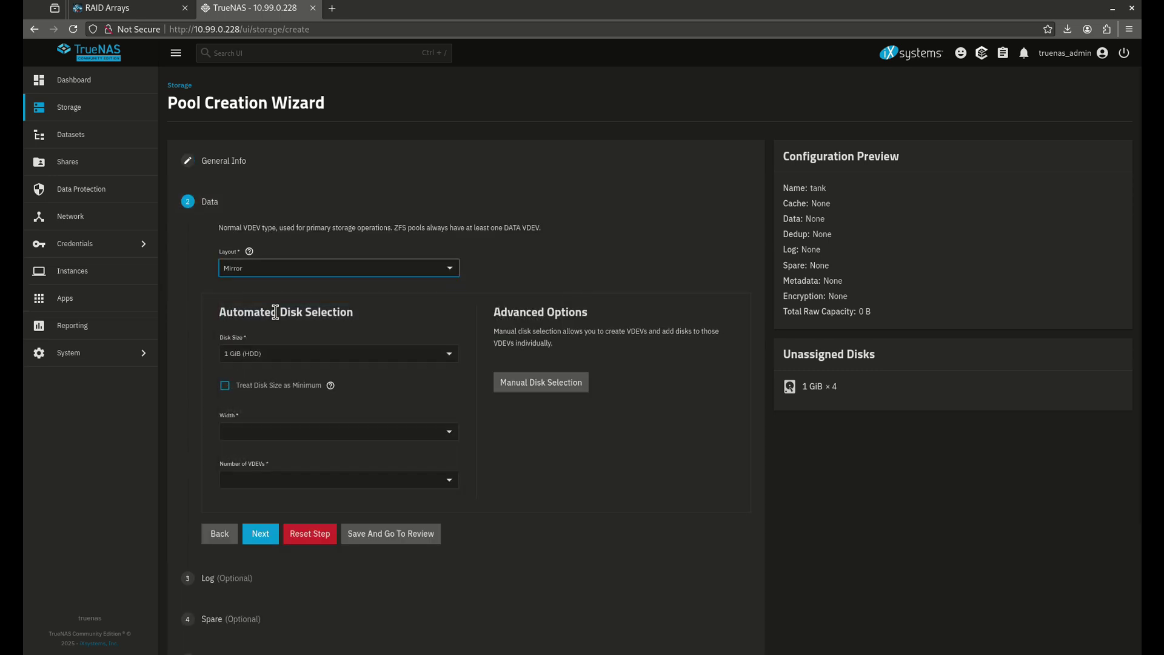
click(268, 431)
click(255, 456)
click(258, 479)
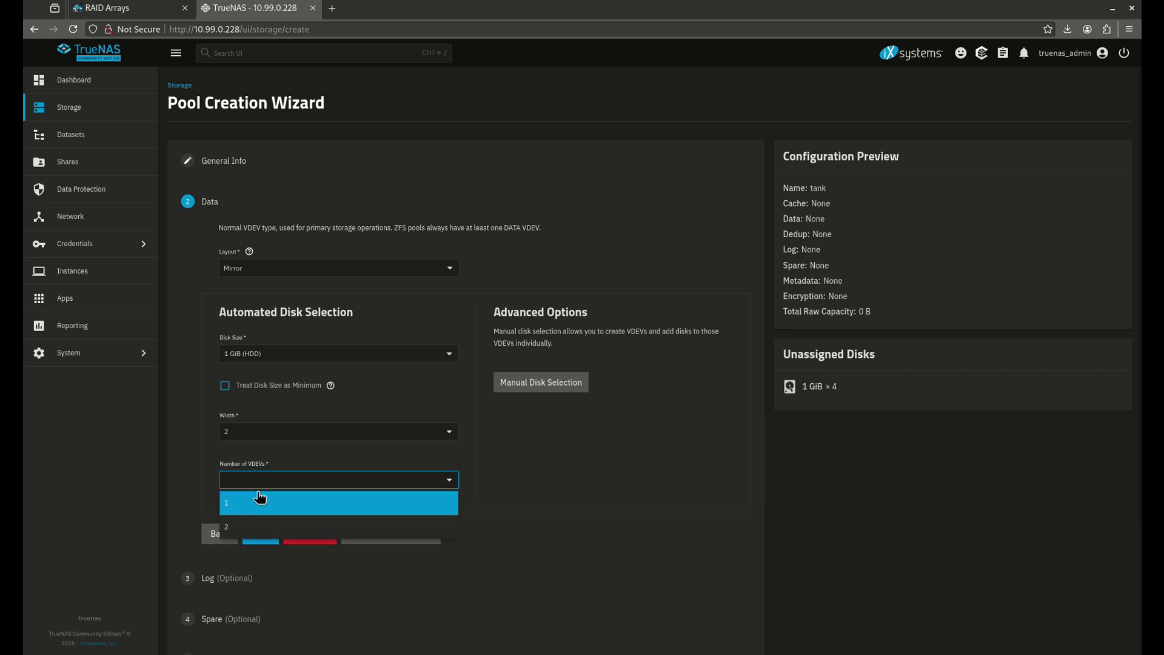
click(251, 526)
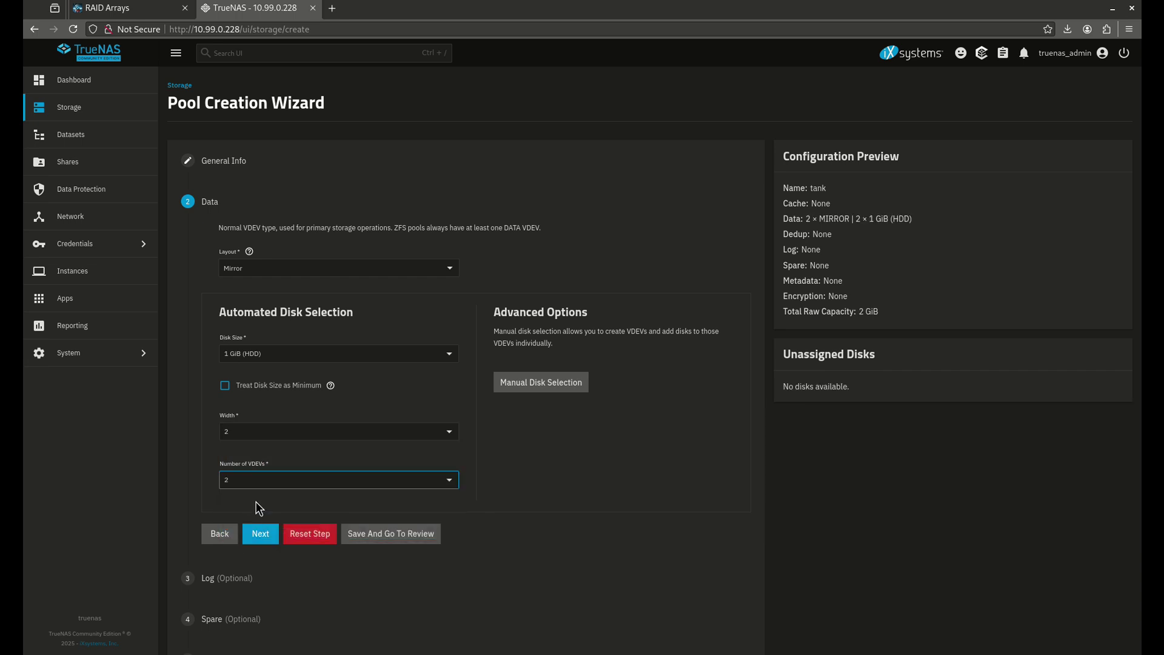
click(376, 532)
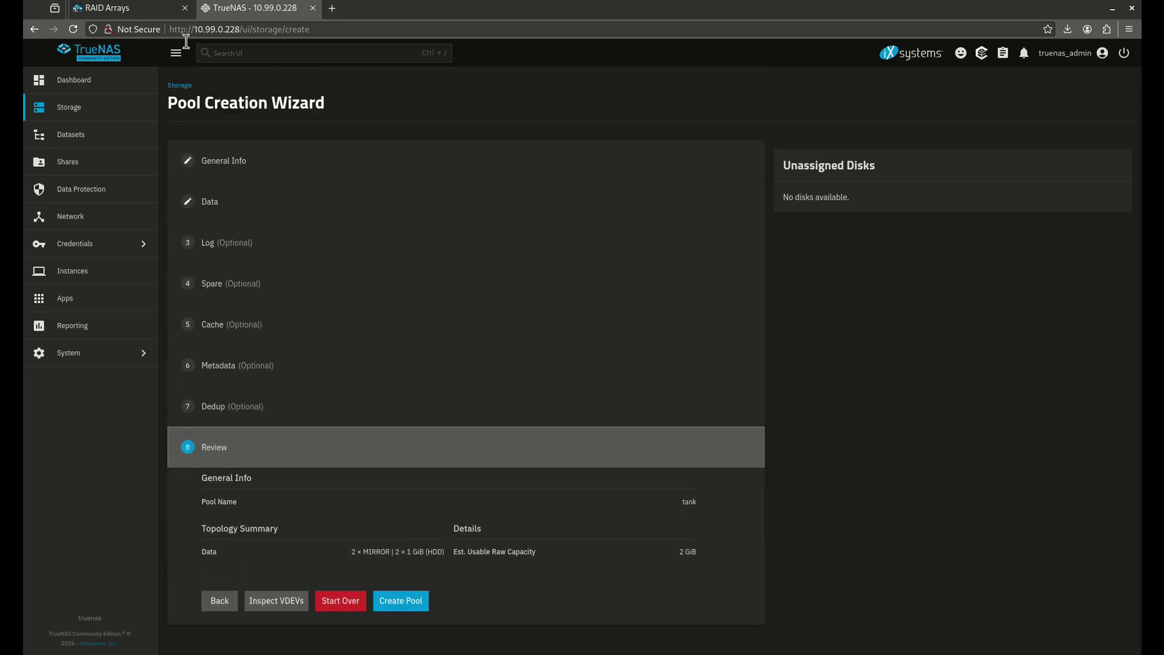
Consult the article's RAID 10 diagram, and set the mirror pool's number of VDEVs to 1 before returning to the review.
click(109, 8)
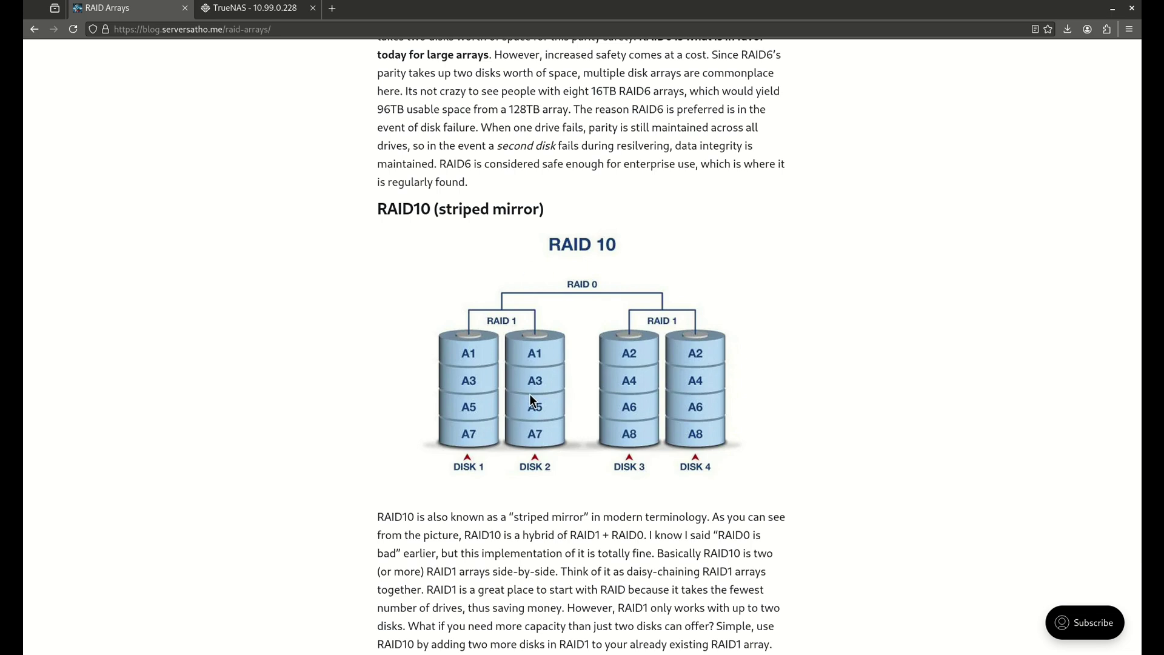
click(253, 8)
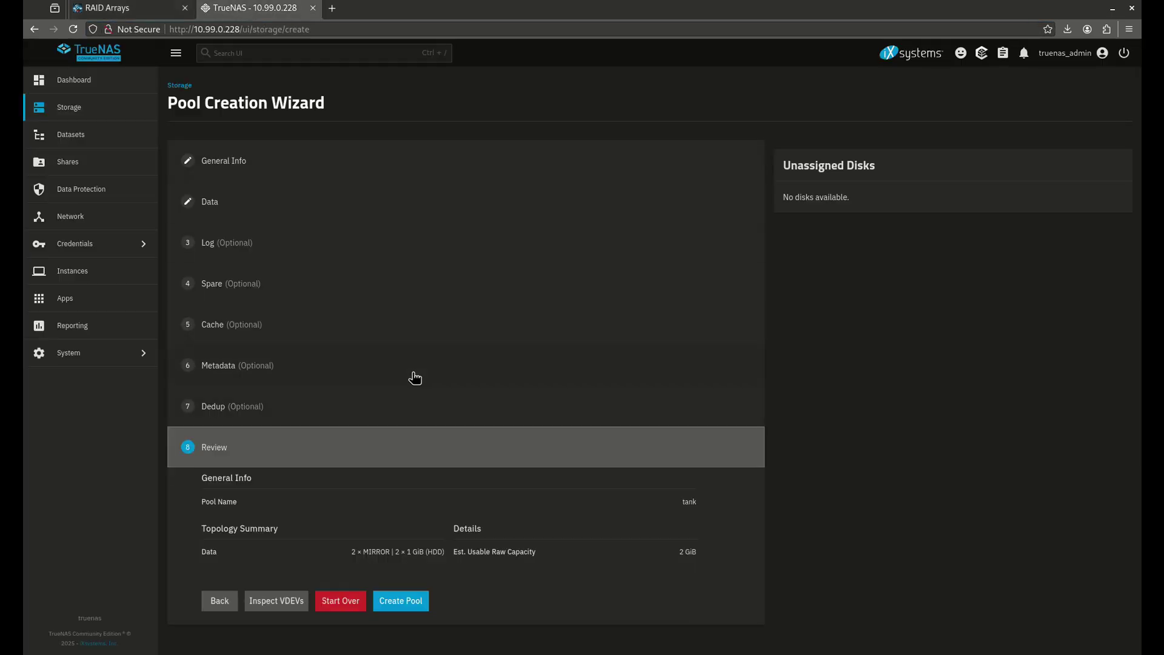
click(233, 198)
click(254, 481)
click(254, 501)
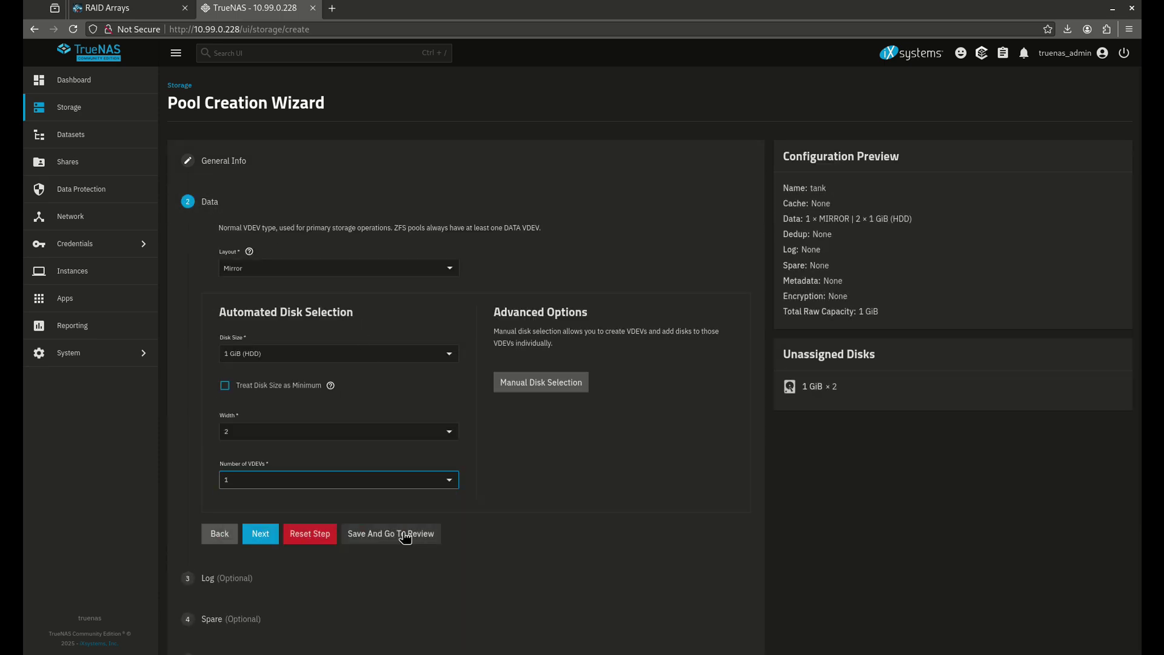
click(400, 533)
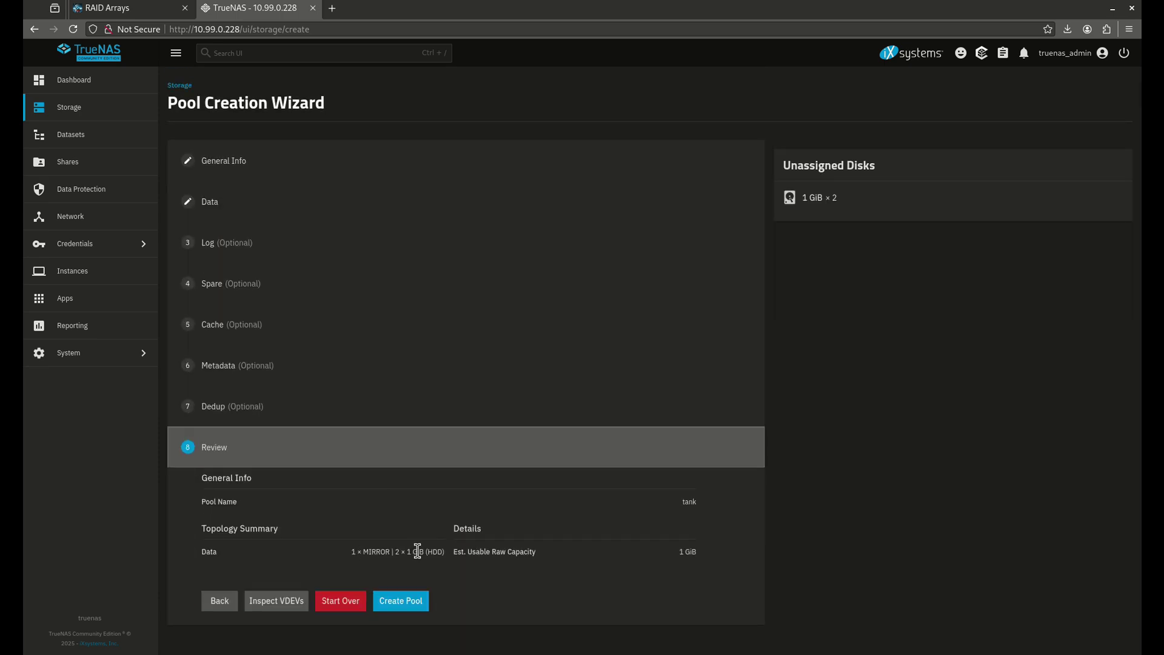
Create the tank pool with the single two-disk mirror, accepting the disk erasure.
click(421, 602)
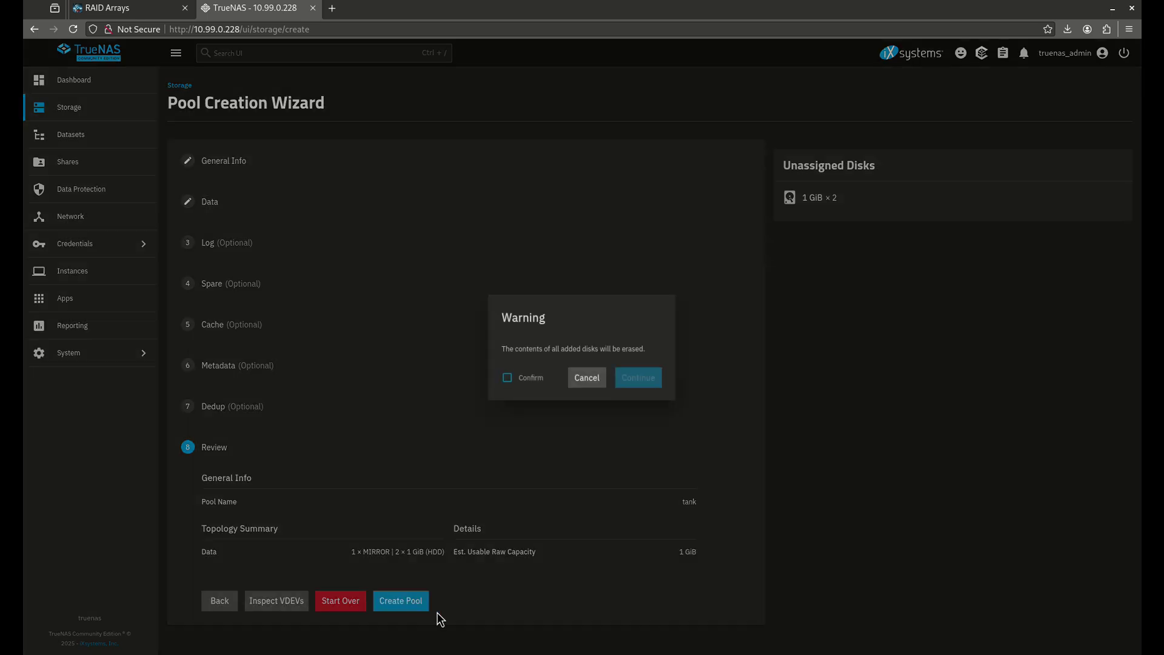
click(531, 379)
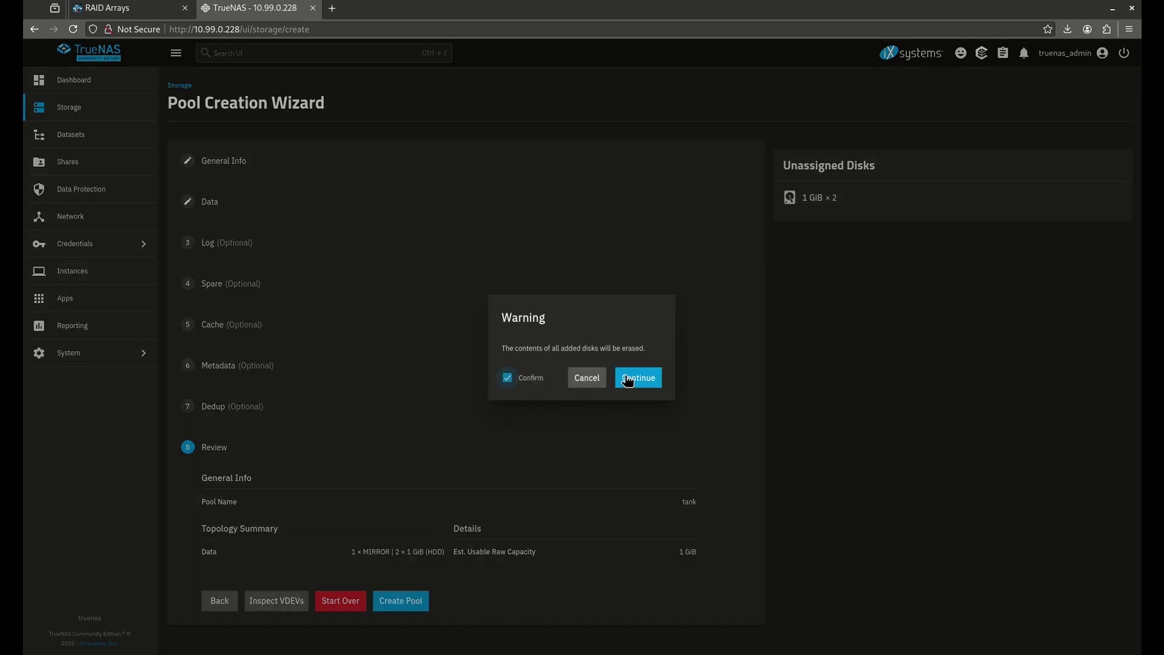
click(637, 378)
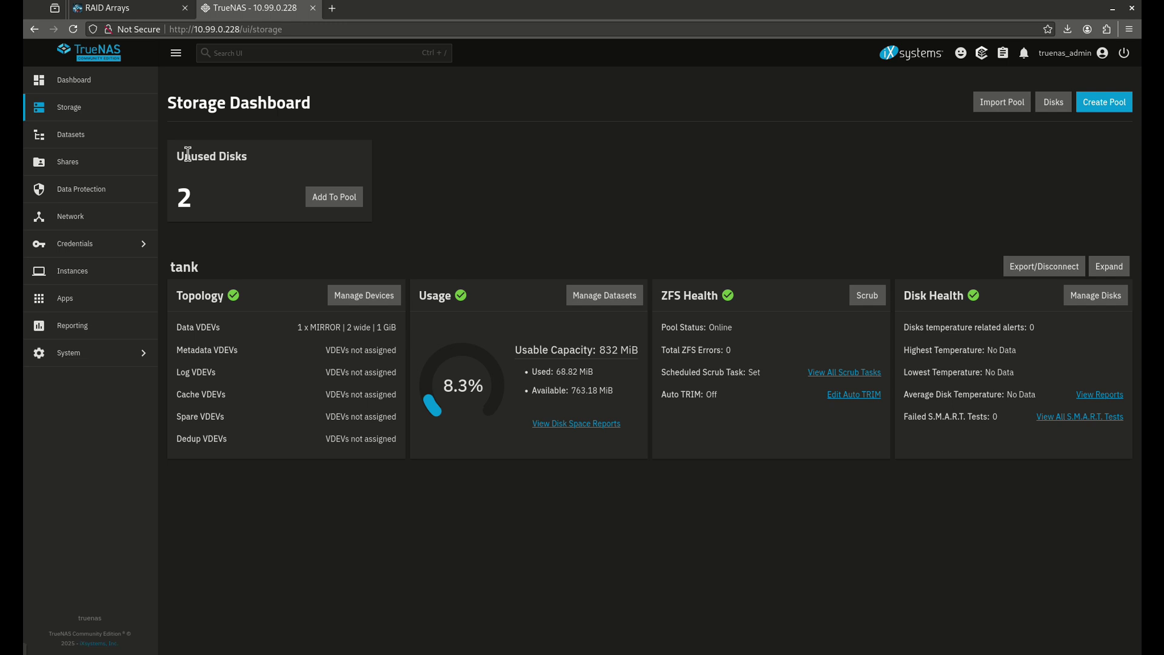
Start adding the two unused 1 GiB disks to the existing tank pool.
click(351, 201)
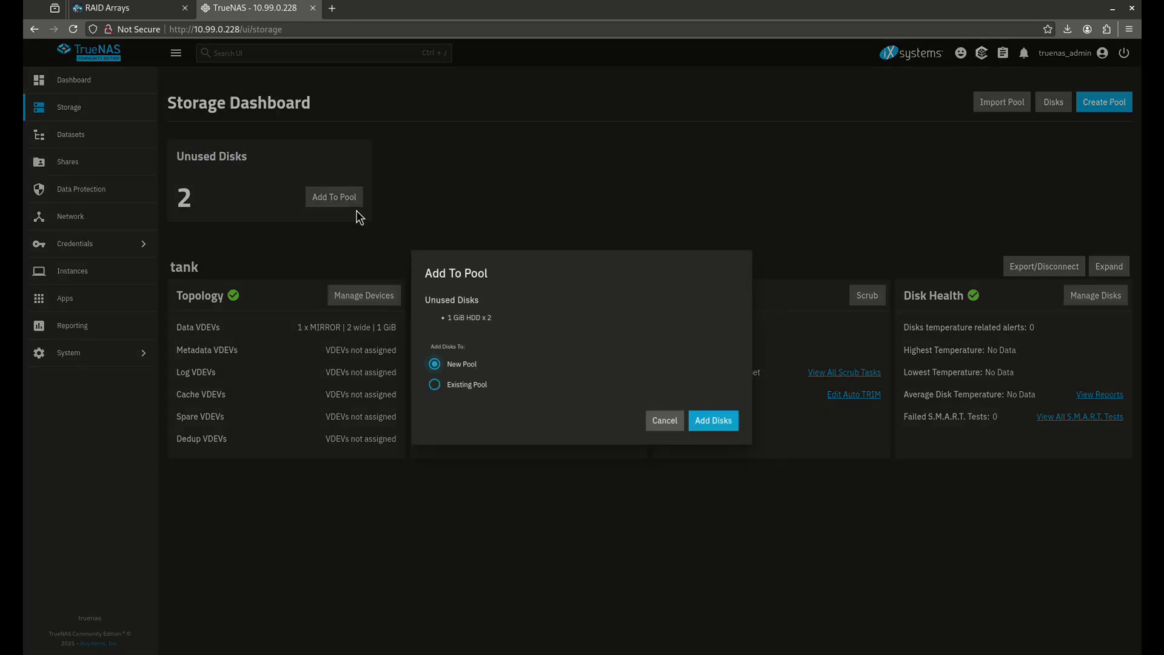
click(481, 383)
click(609, 413)
click(488, 433)
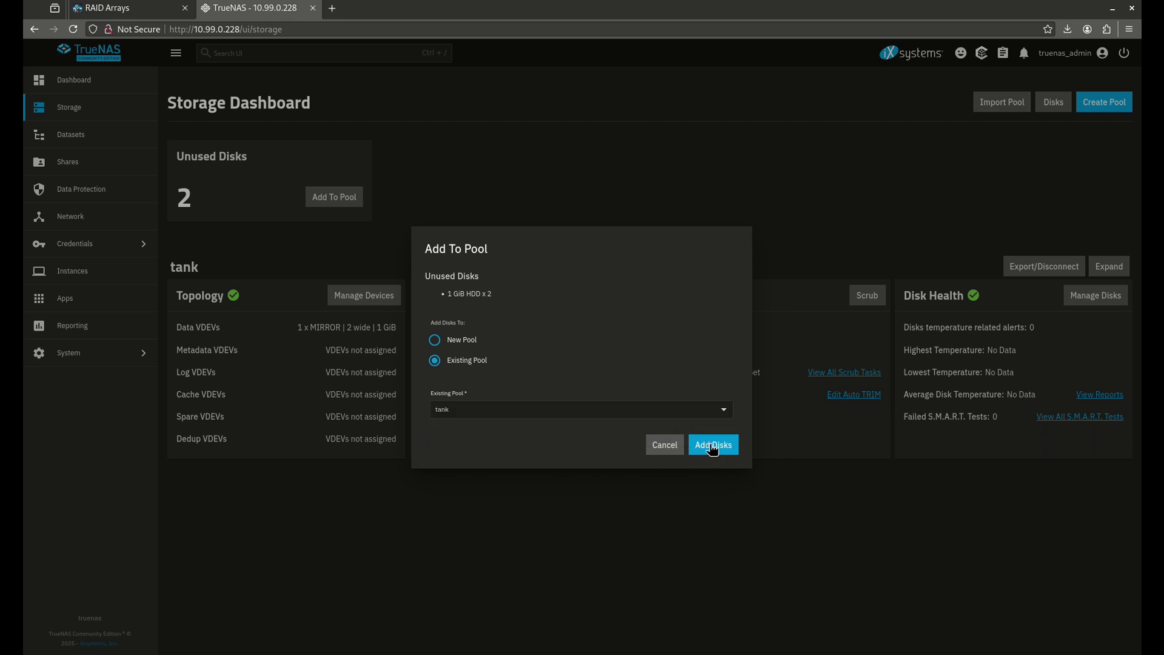
click(708, 445)
Configure the added data VDEV as one 2-wide mirror using 1 GiB HDDs, and go to the review.
click(229, 255)
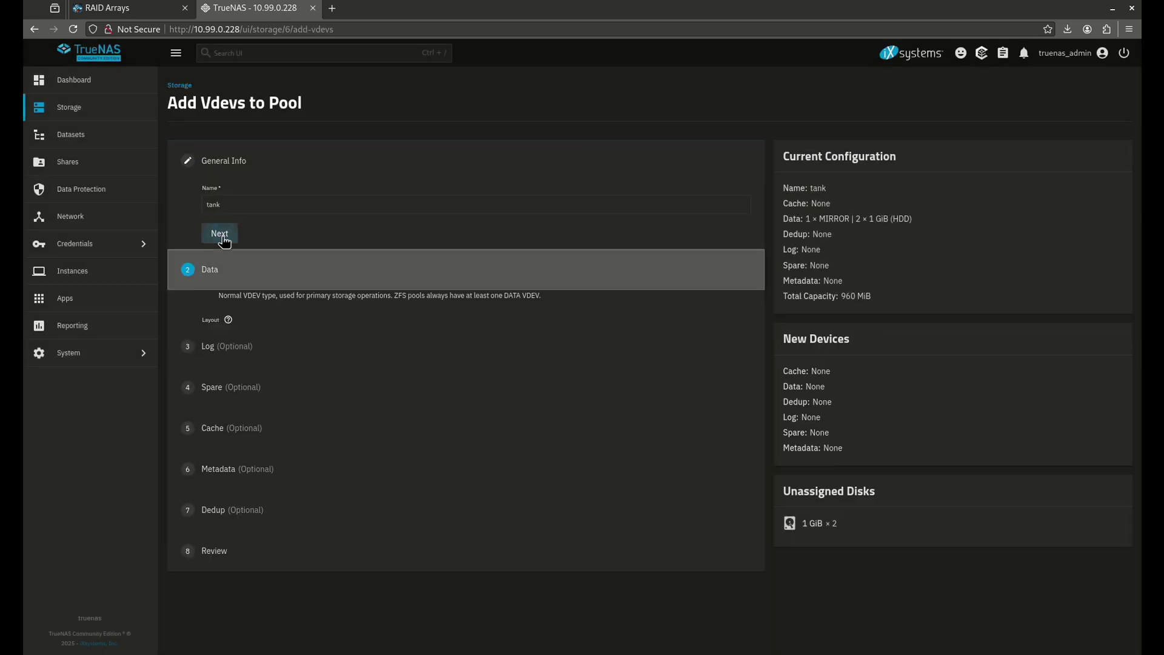
click(286, 354)
click(279, 377)
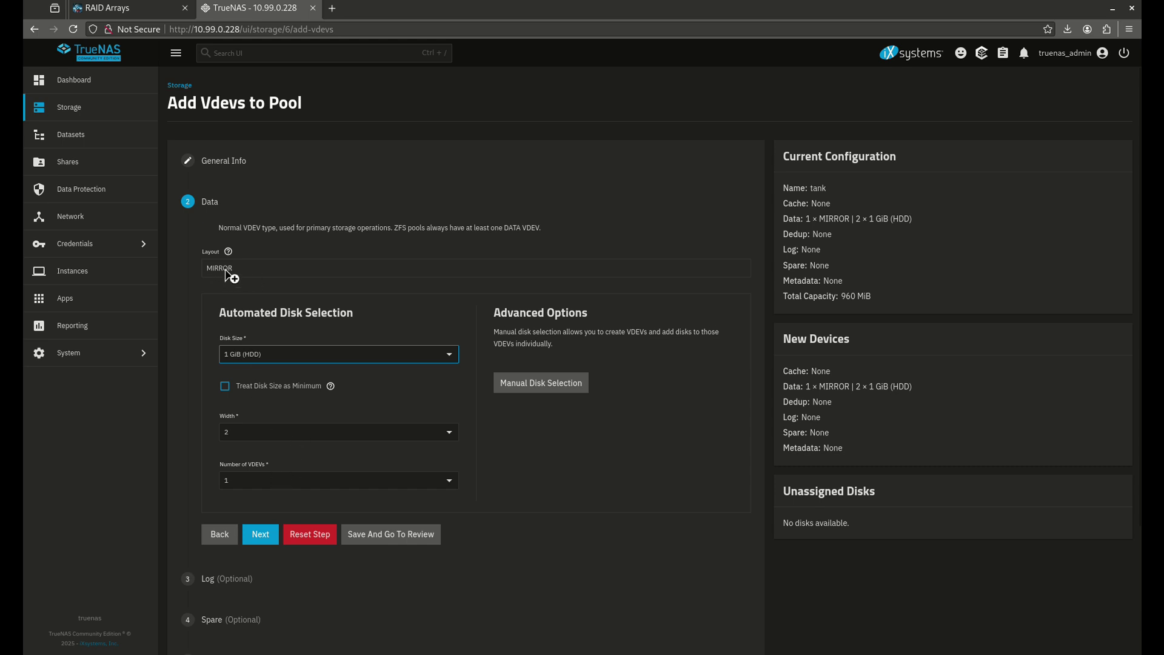
click(382, 533)
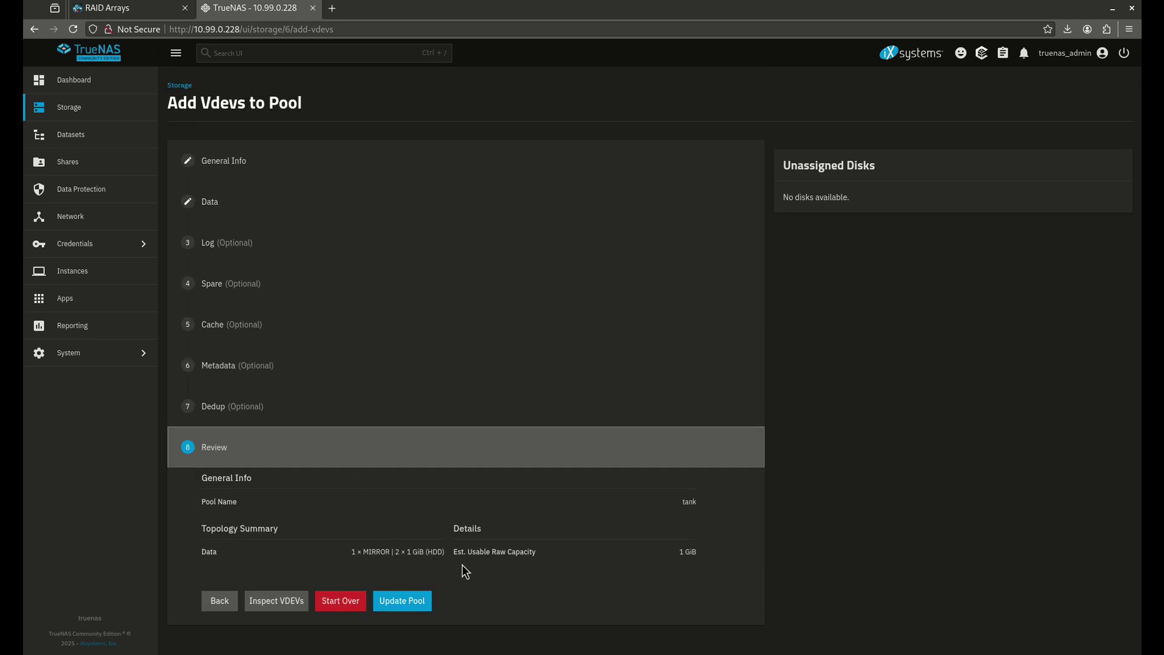
Update the tank pool with the second mirror, accepting the disk erasure, and check its data VDEVs and usable capacity.
click(419, 603)
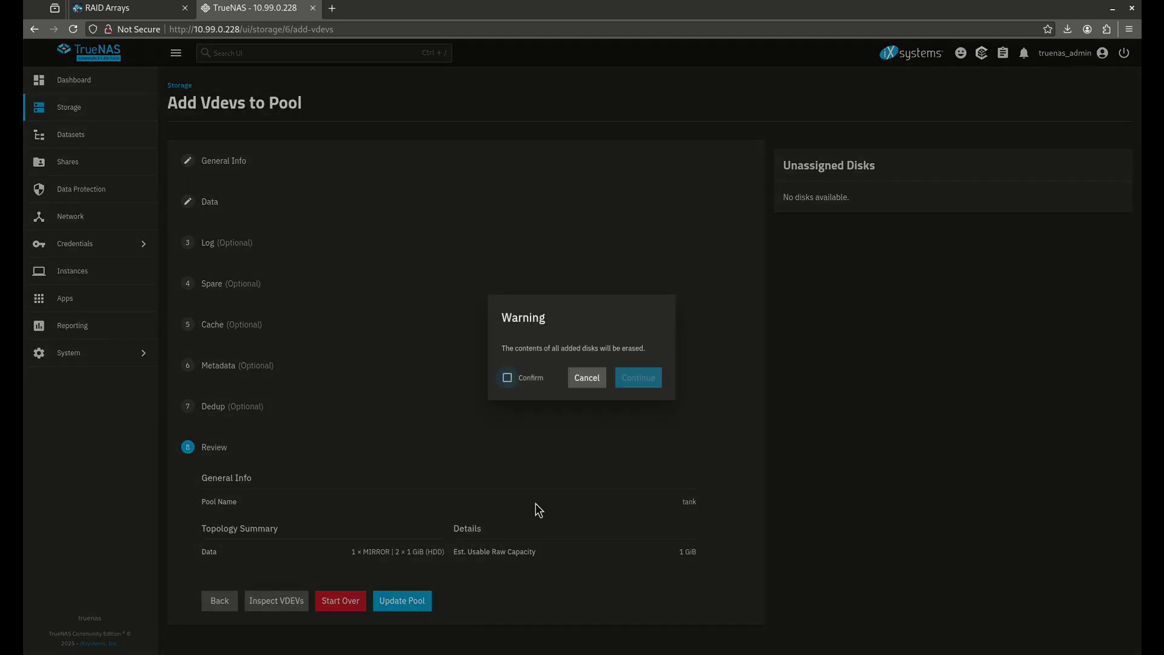
click(507, 379)
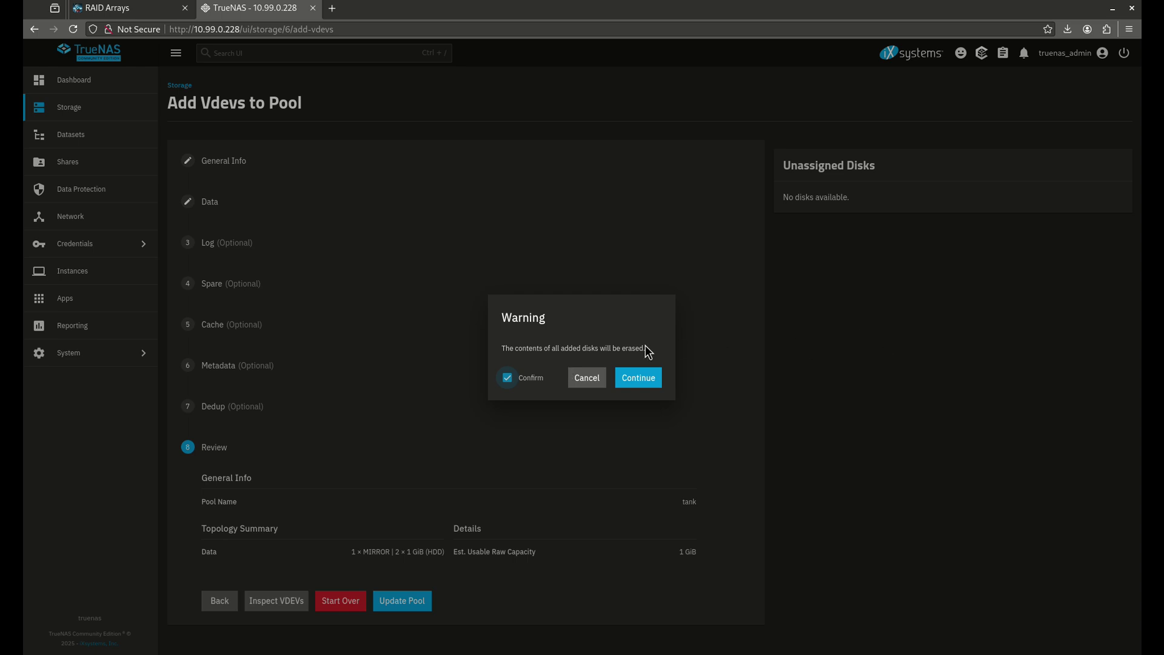
click(625, 377)
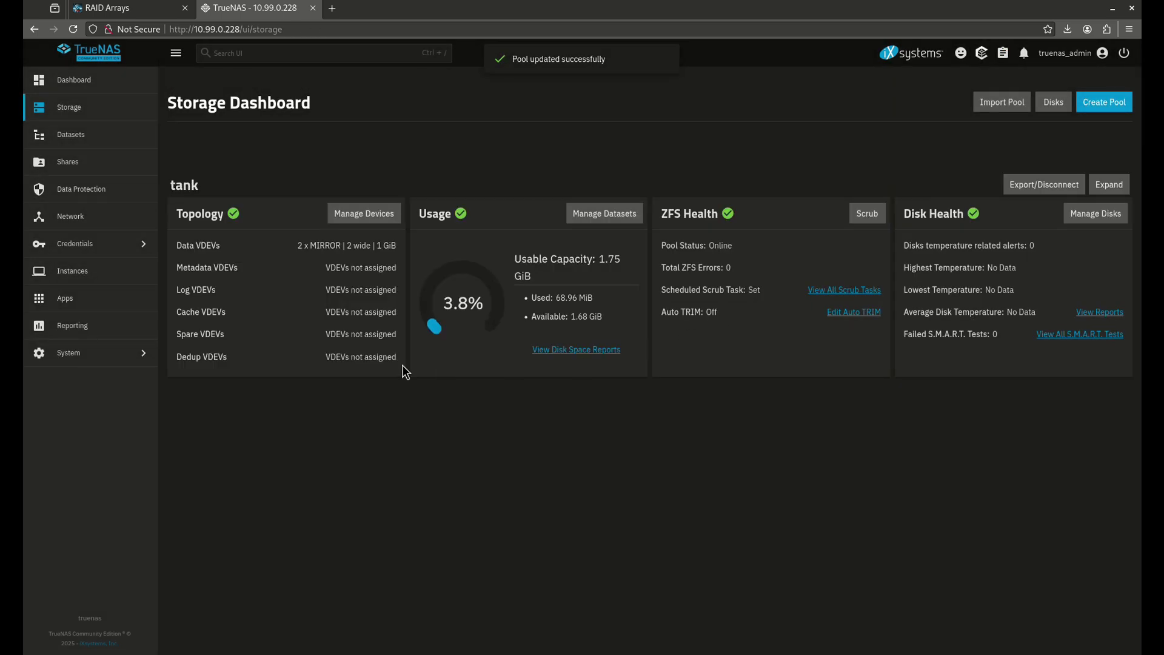
drag(296, 246, 381, 267)
click(600, 259)
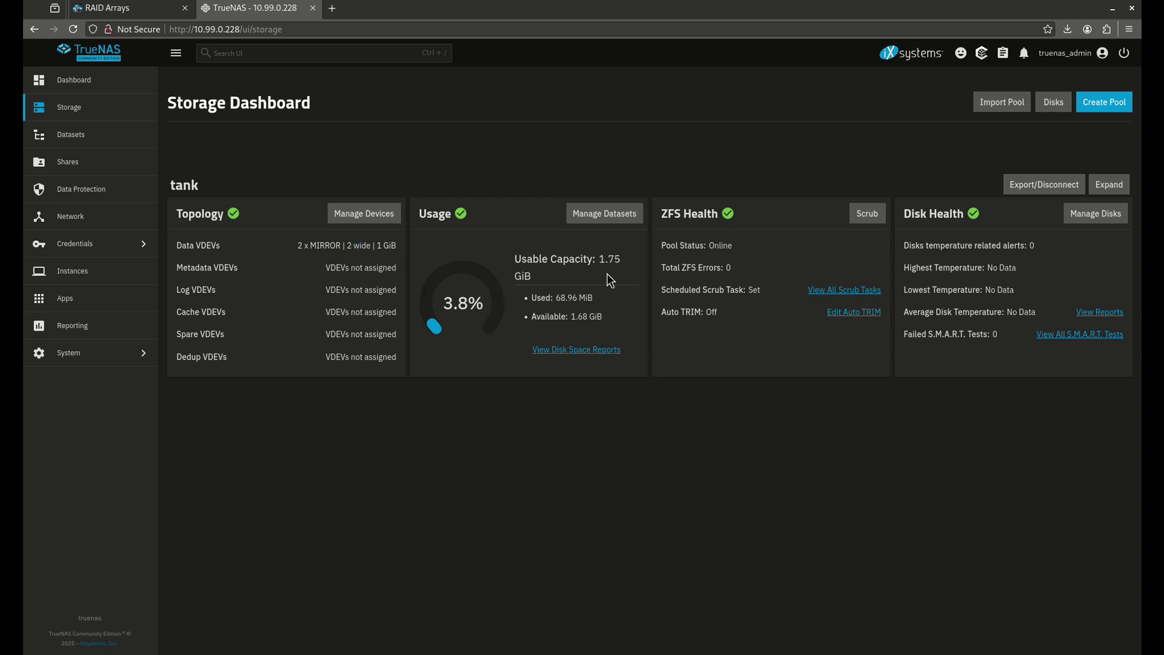
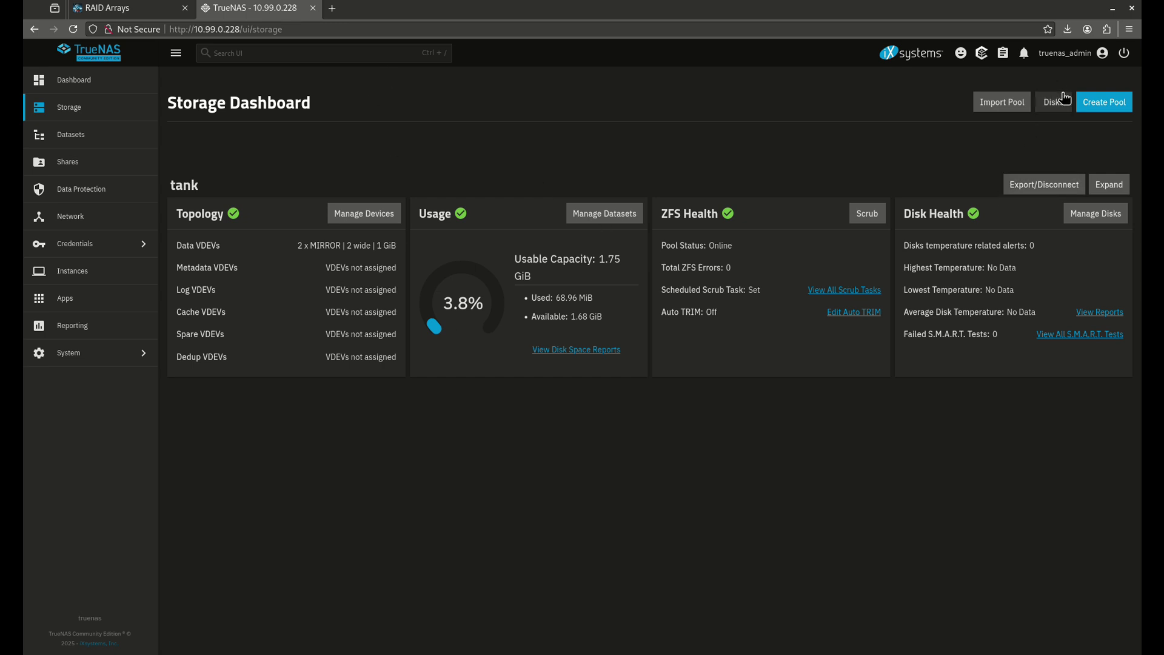
Export/disconnect the striped-mirror tank pool and destroy its data, entering tank as the confirmation.
click(1074, 186)
click(515, 394)
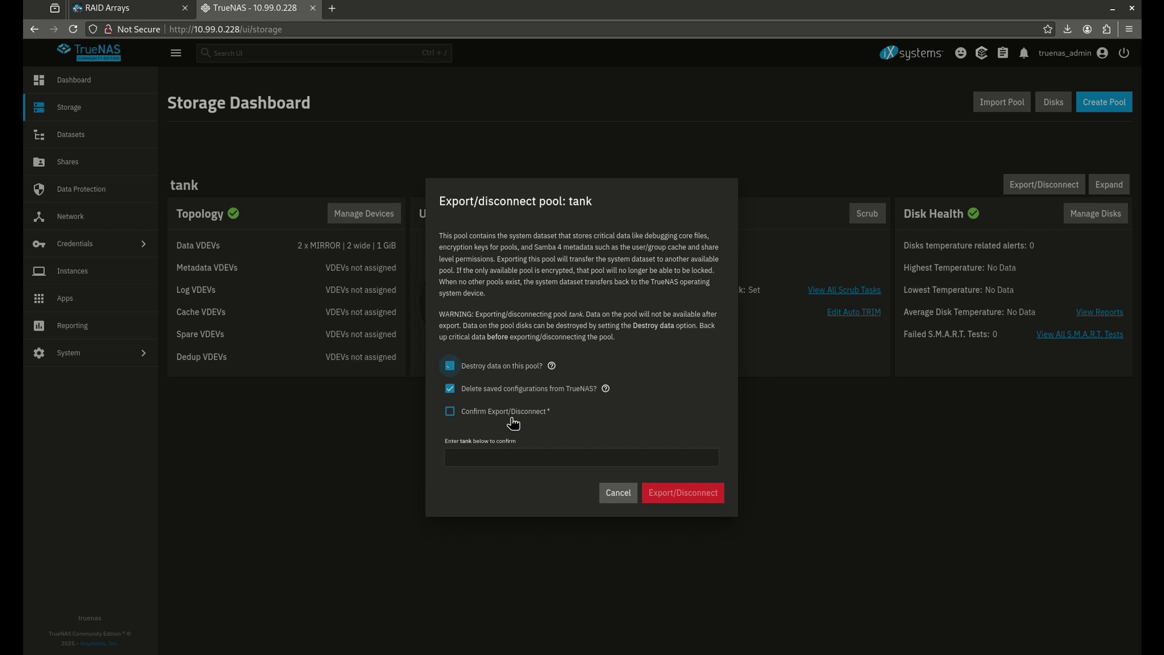
click(505, 412)
click(522, 462)
text(tank)
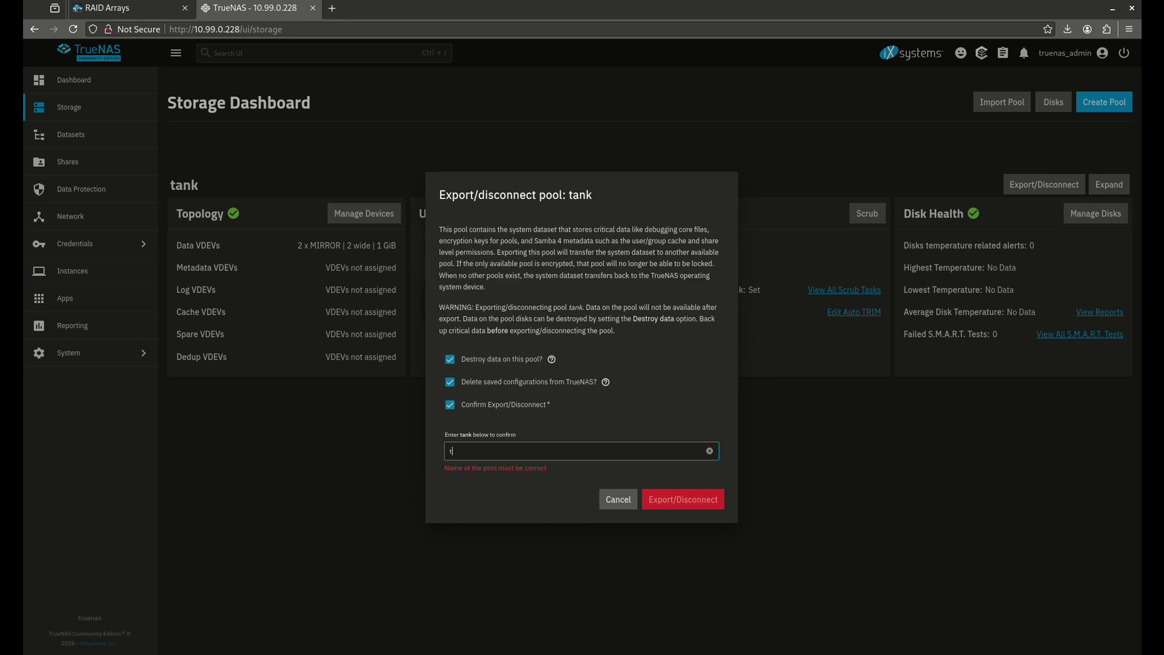
click(695, 495)
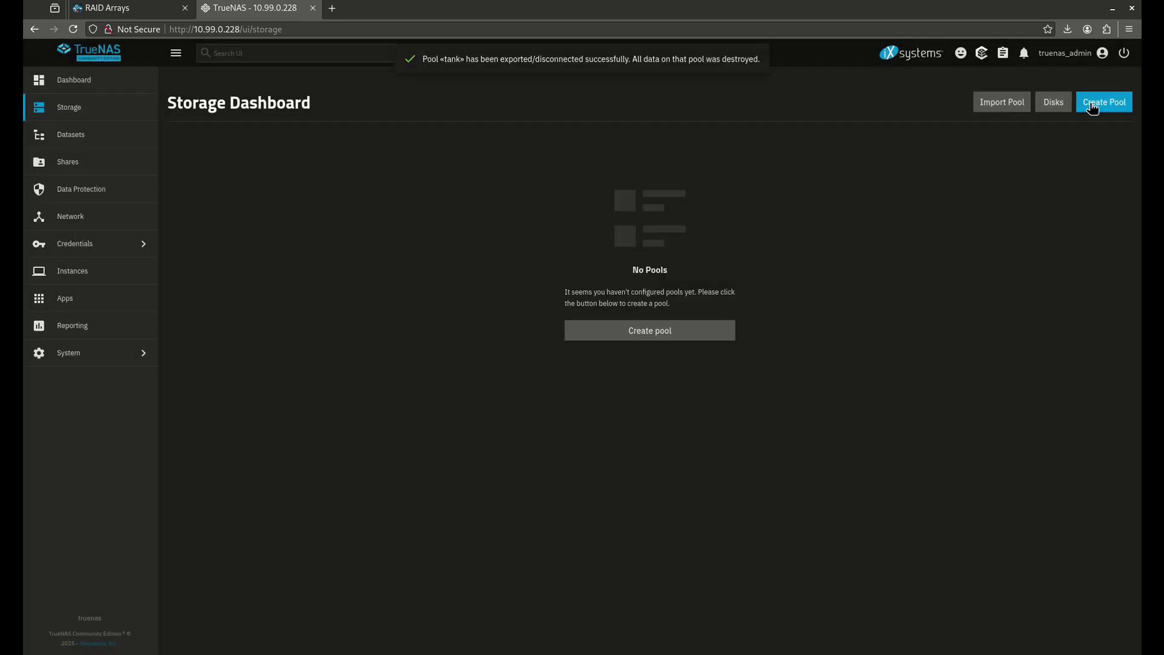
Begin another unencrypted pool after removing the striped mirror, name it tank, and proceed to its data stage.
click(1091, 107)
click(360, 202)
text(tank)
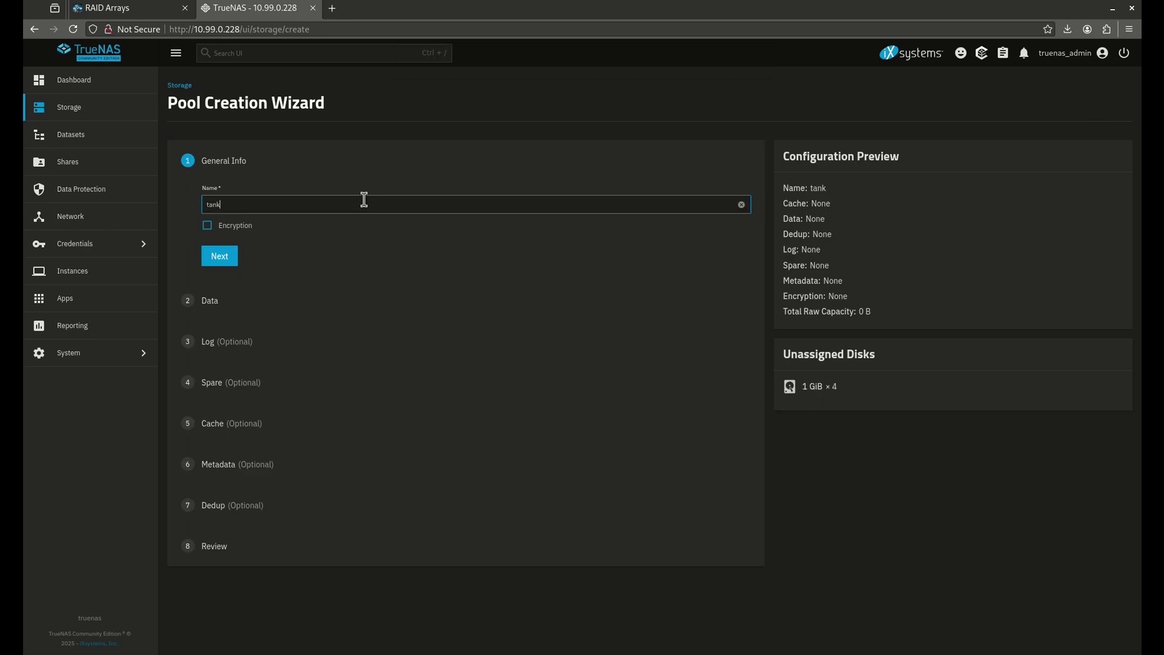
click(237, 261)
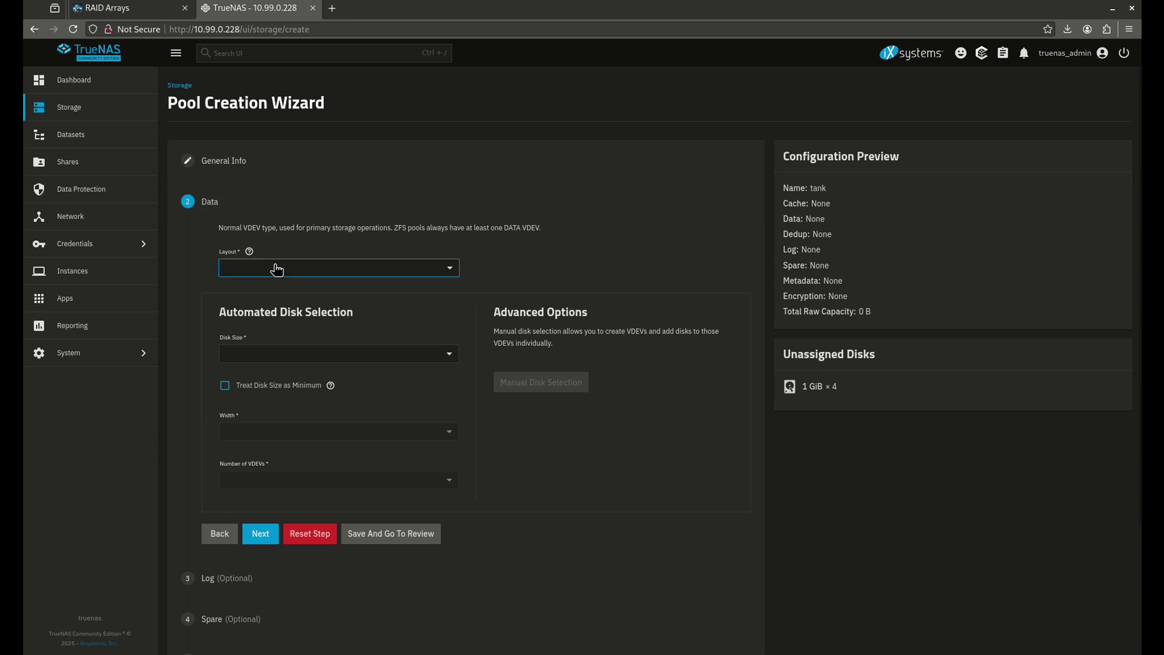
Configure the data VDEV as one 3-wide RAIDZ1 using 1 GiB HDDs, and go to the review.
click(276, 267)
click(262, 341)
click(270, 431)
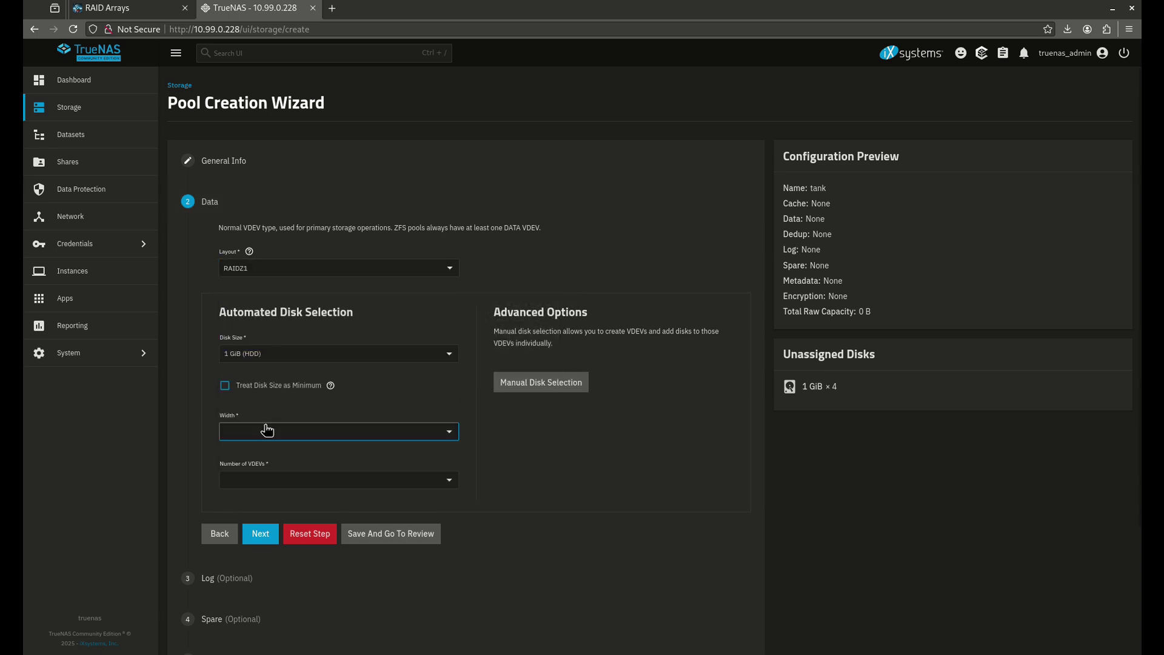
click(270, 457)
click(387, 535)
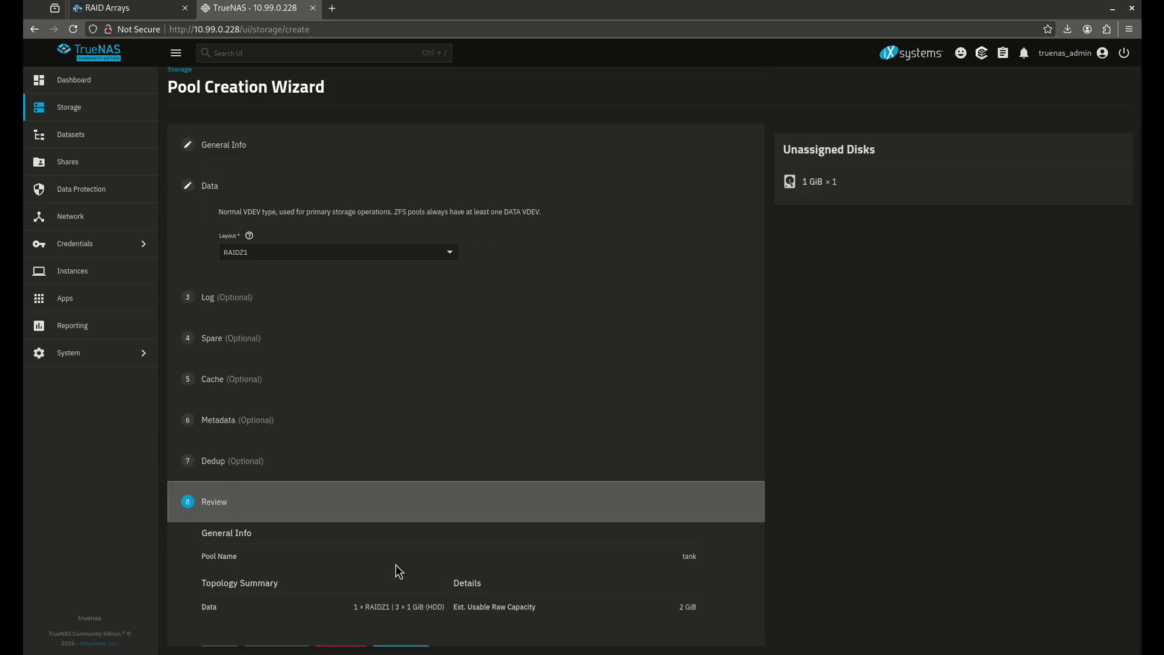
Create the RAIDZ1 tank pool, accepting the disk erasure, and check its spare VDEV assignment.
click(409, 600)
click(520, 385)
click(633, 379)
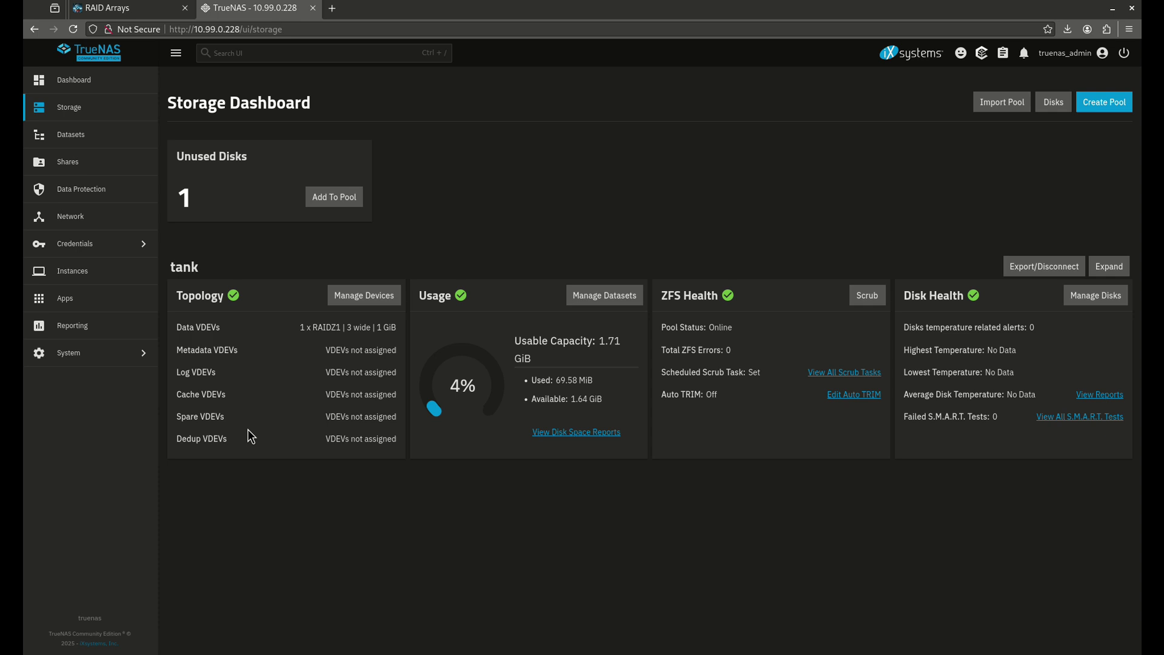
drag(180, 416, 375, 417)
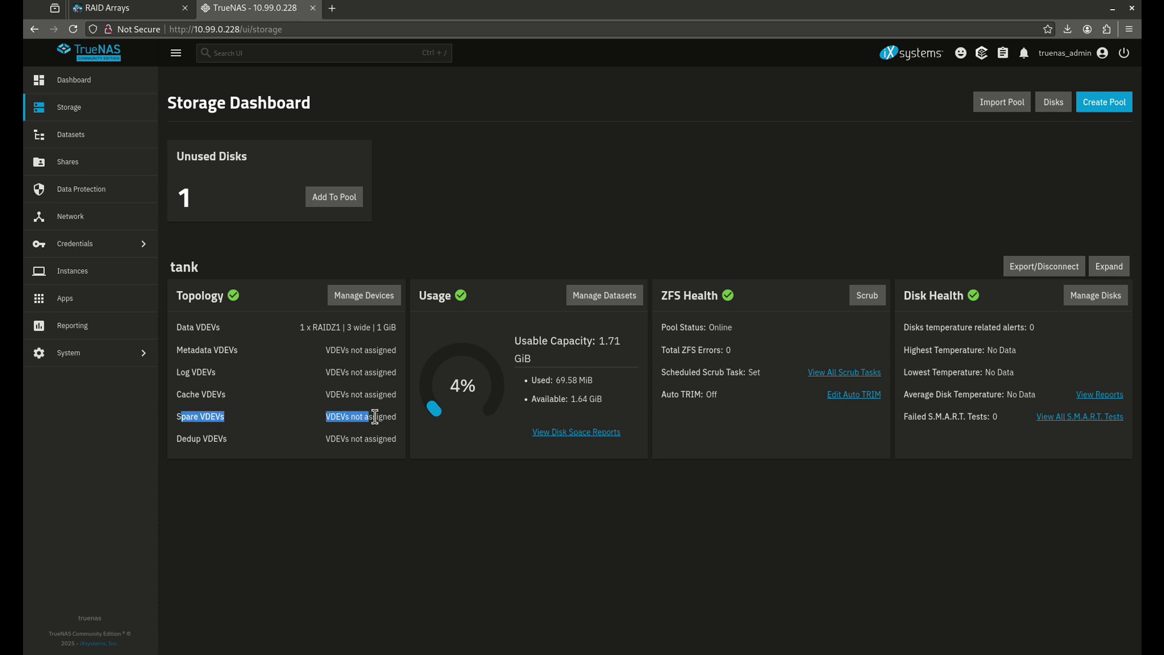
click(376, 416)
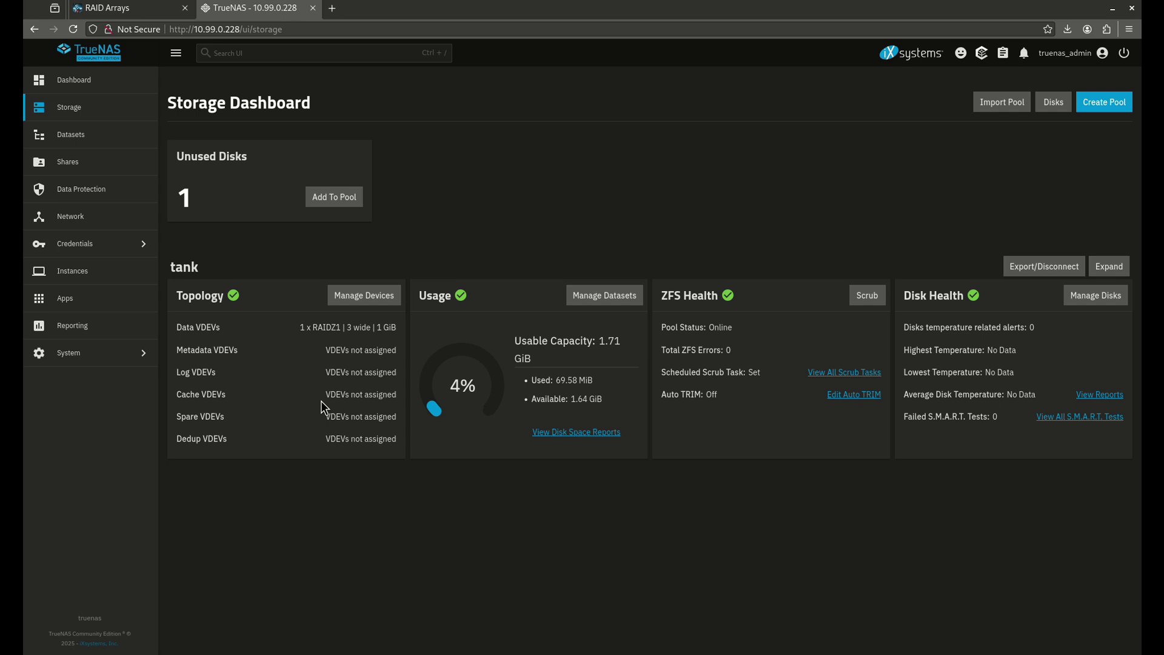
Start adding the unused disk to the existing tank pool and proceed to the data stage.
click(330, 200)
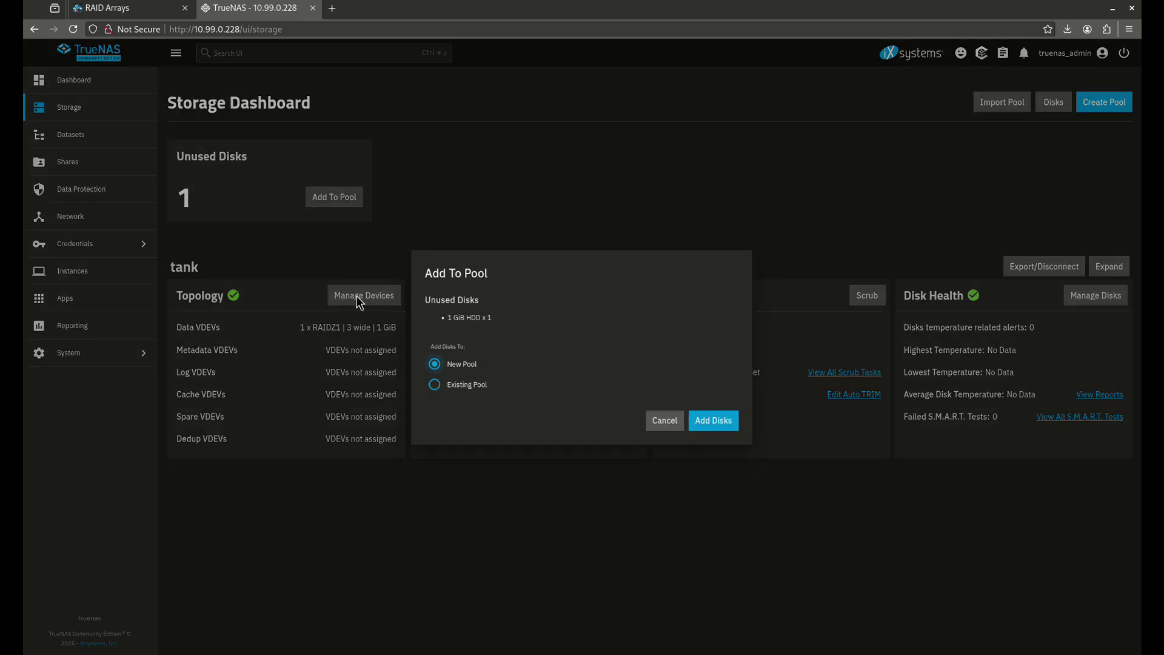
click(467, 388)
click(679, 411)
click(545, 430)
click(703, 444)
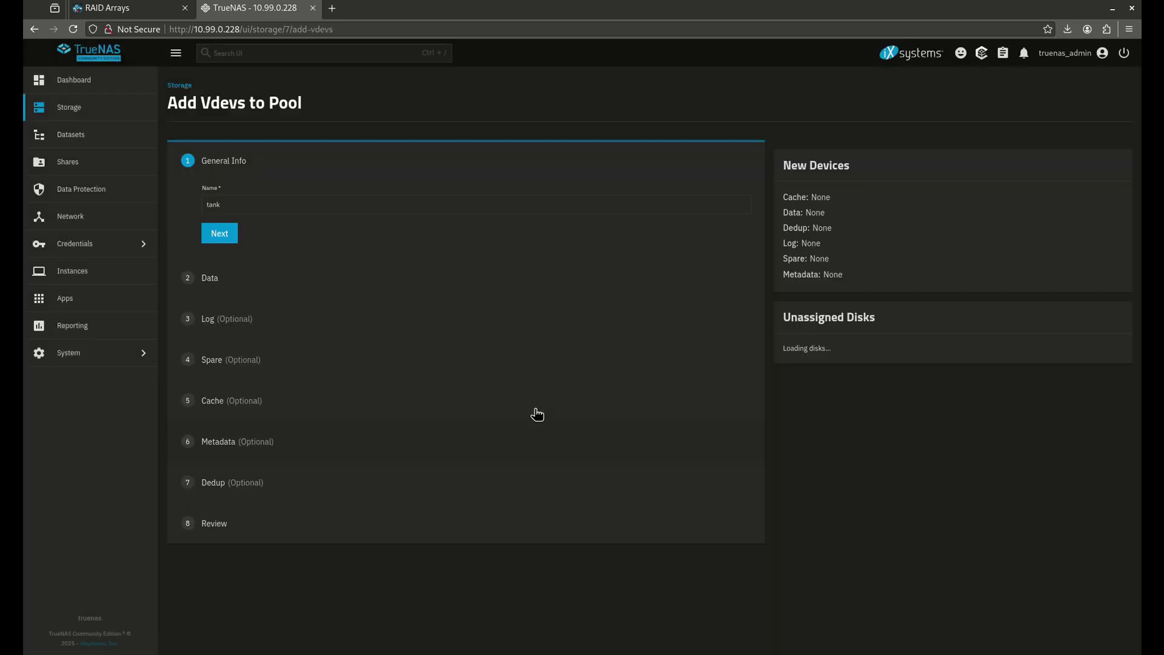
click(226, 233)
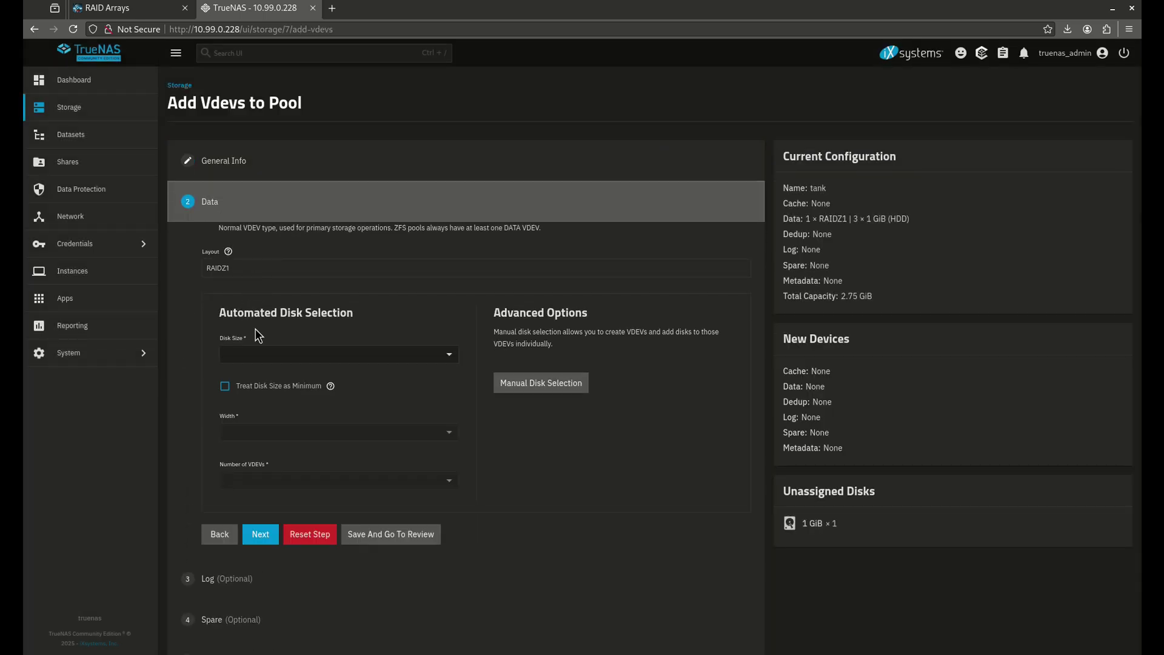
Leave the data stage empty, assign one 1 GiB HDD as a spare, and go to the review.
scroll(293, 435, down, 2)
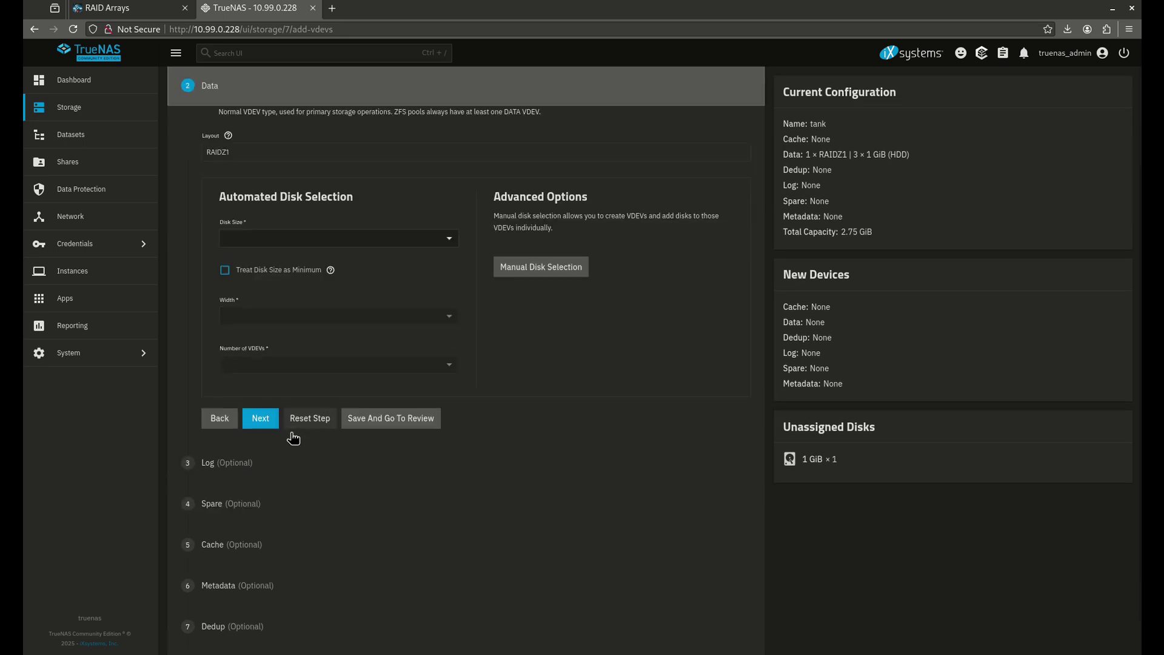
click(236, 504)
click(243, 337)
click(242, 350)
click(391, 459)
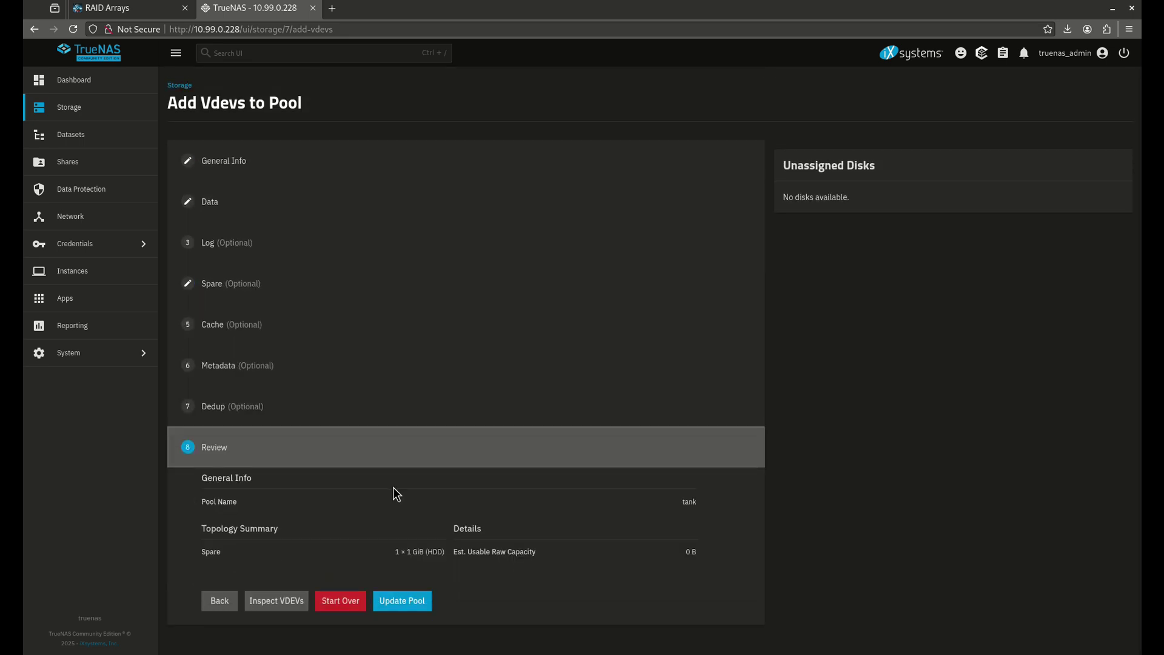
Update the tank pool with the spare disk, accepting the disk erasure.
click(402, 602)
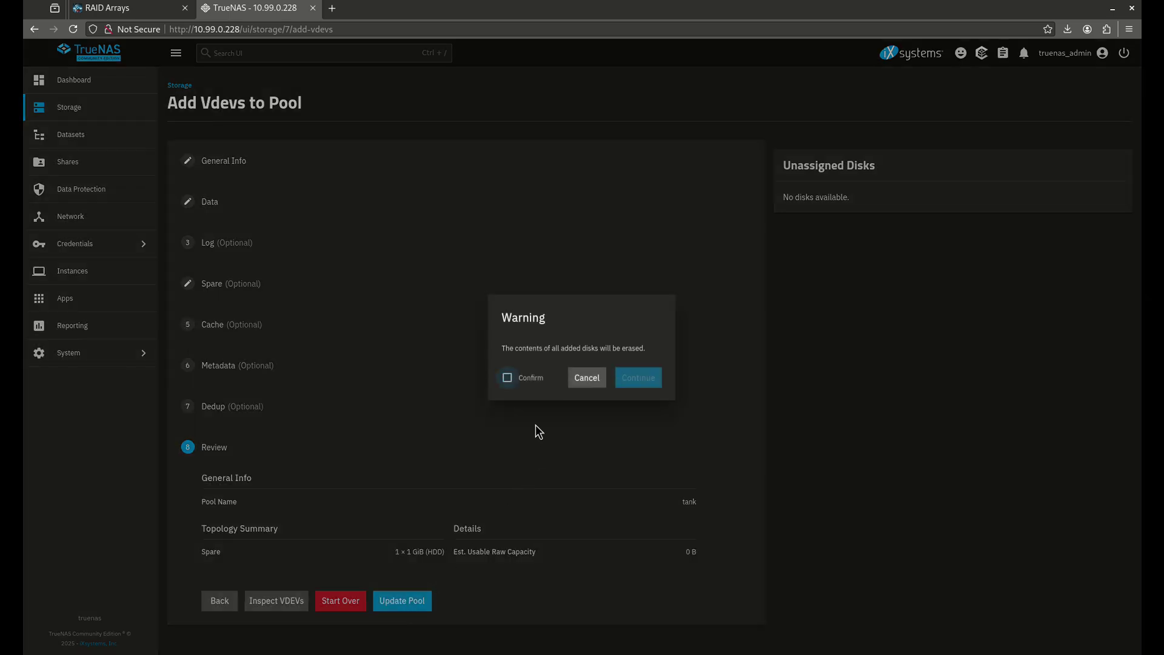
click(507, 378)
click(636, 378)
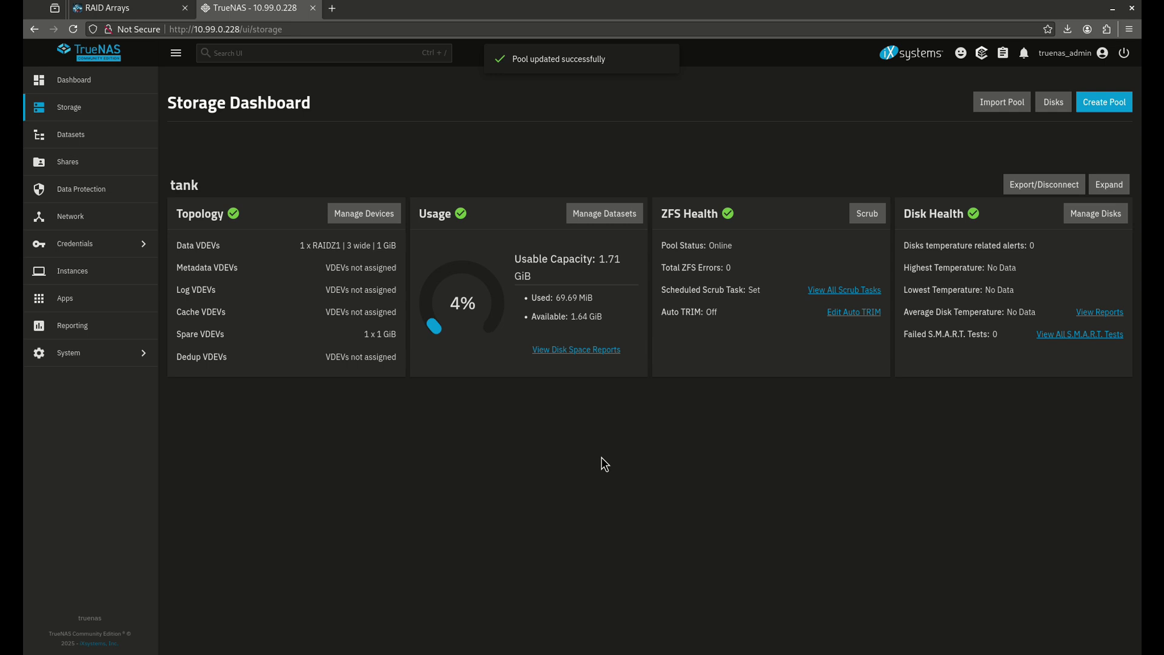
Examine the tank pool's spare VDEV and RAIDZ1 data VDEV entries in its topology.
drag(185, 334, 396, 334)
click(388, 340)
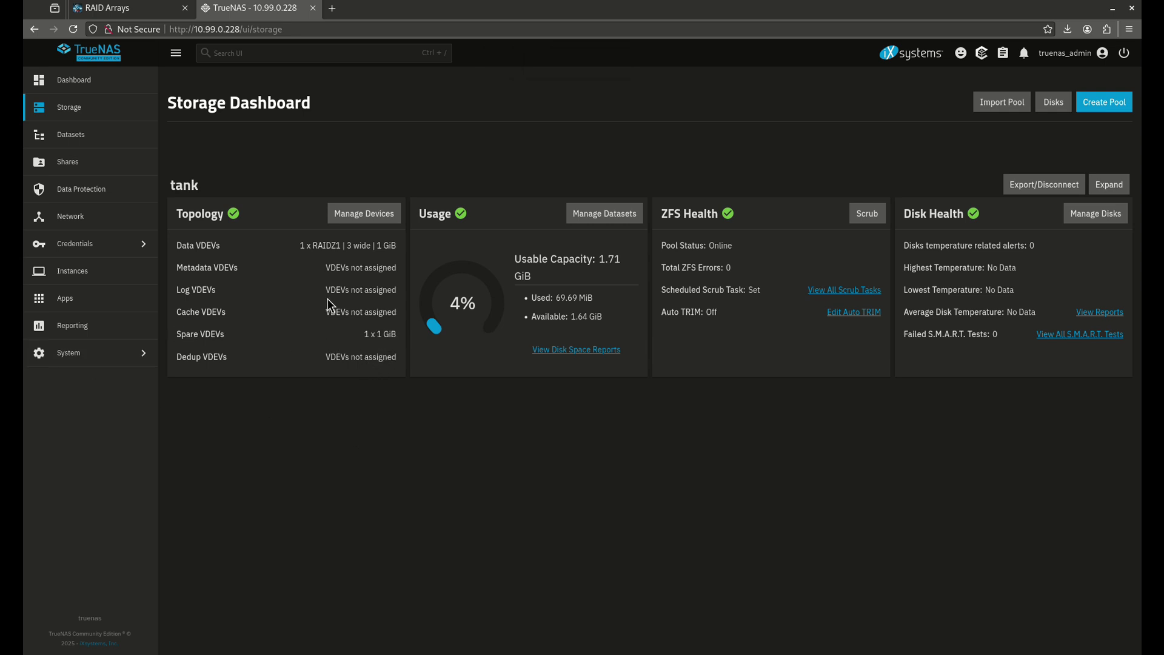
drag(326, 245, 320, 246)
click(347, 254)
drag(370, 334, 389, 334)
click(390, 334)
drag(193, 334, 267, 333)
drag(353, 350, 398, 337)
click(390, 339)
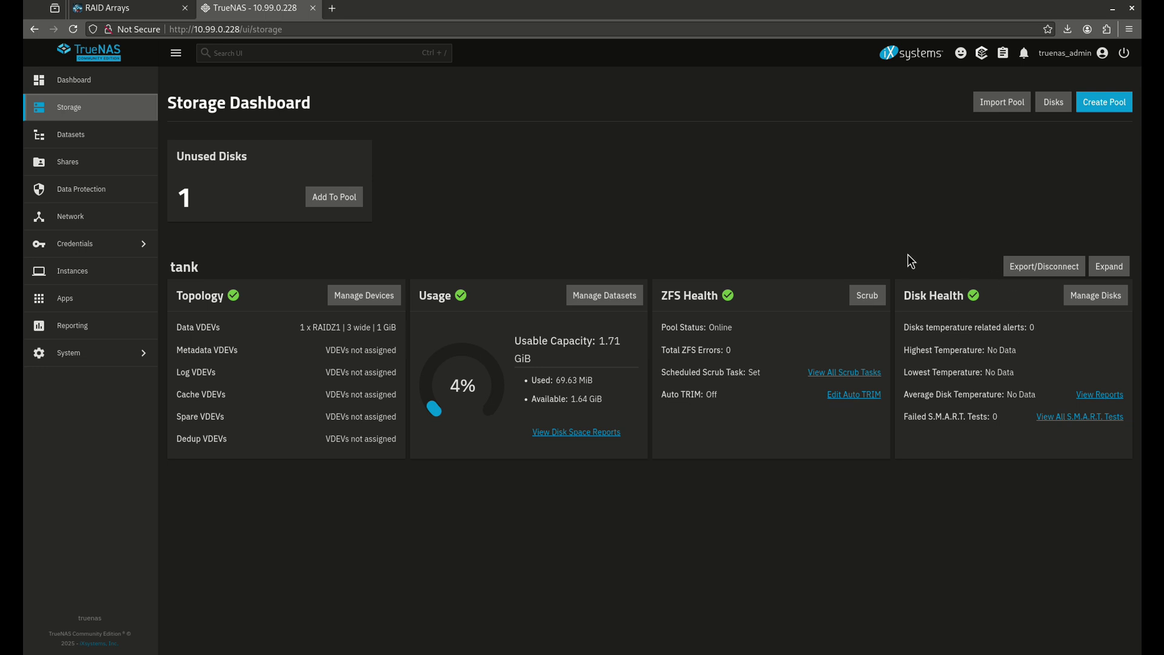
View the tank dataset and its new-dataset form, close the form without saving, and return to the storage overview.
click(97, 134)
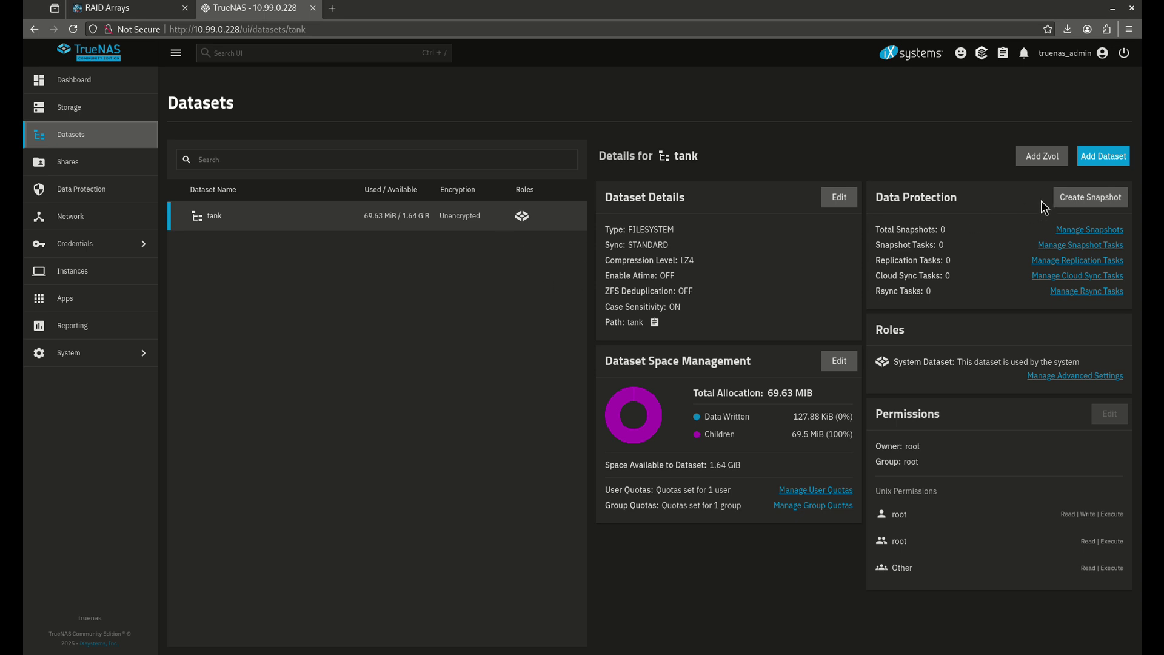
click(1103, 157)
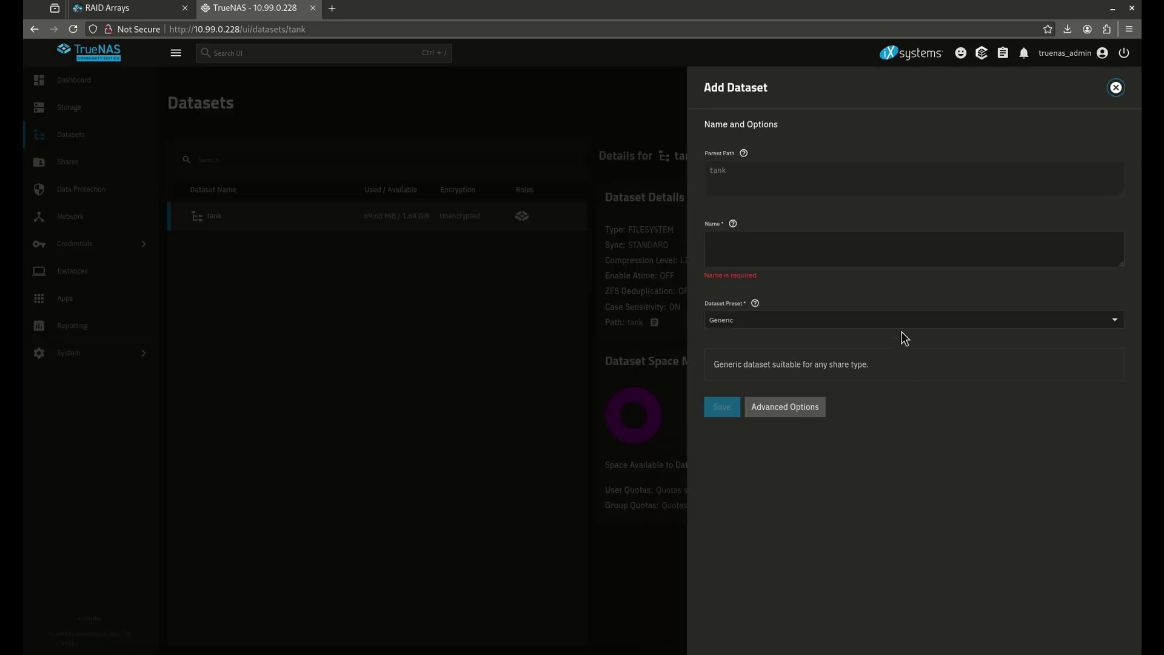
click(1115, 87)
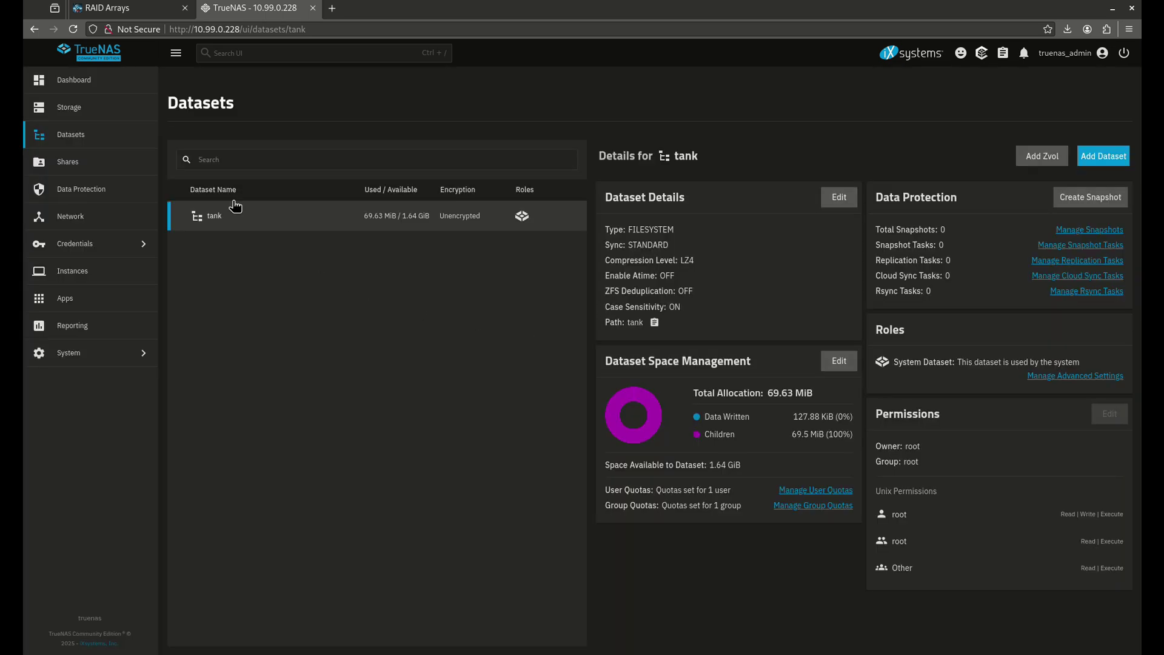
click(69, 107)
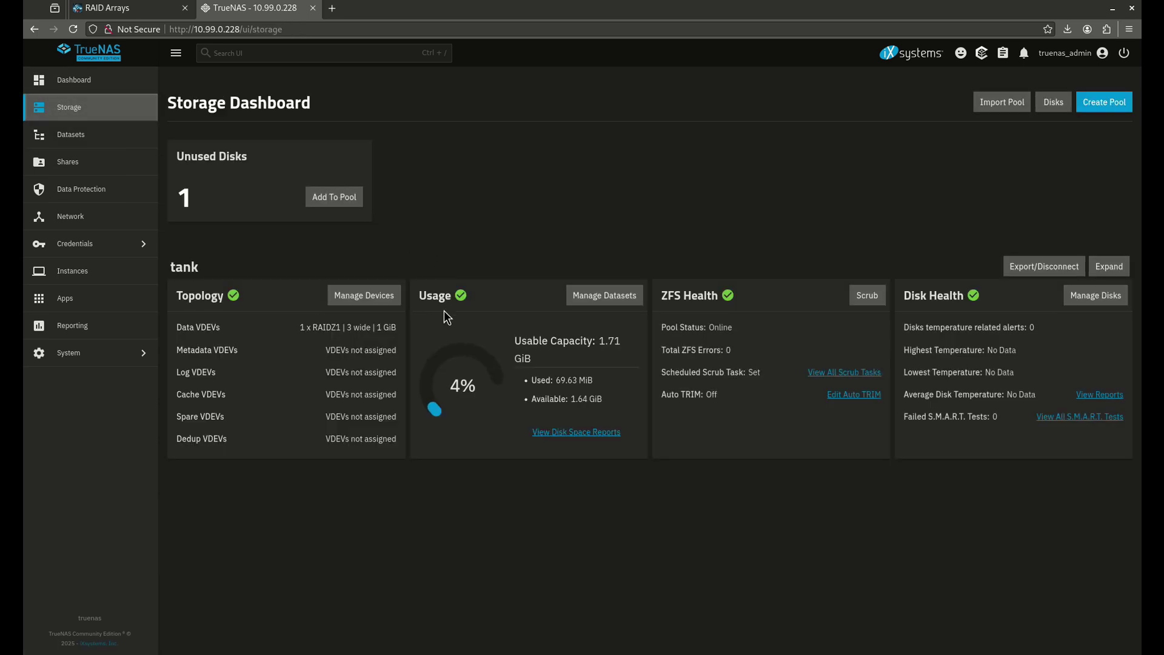